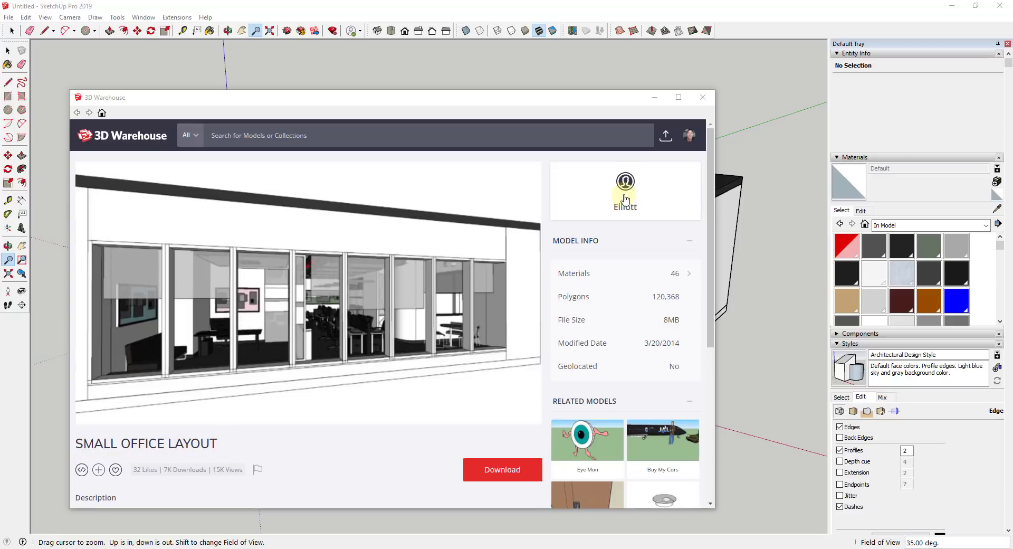
Step: Review the SMALL OFFICE LAYOUT model's details and description in 3D Warehouse, and close the page
scroll(453, 415, down, 3)
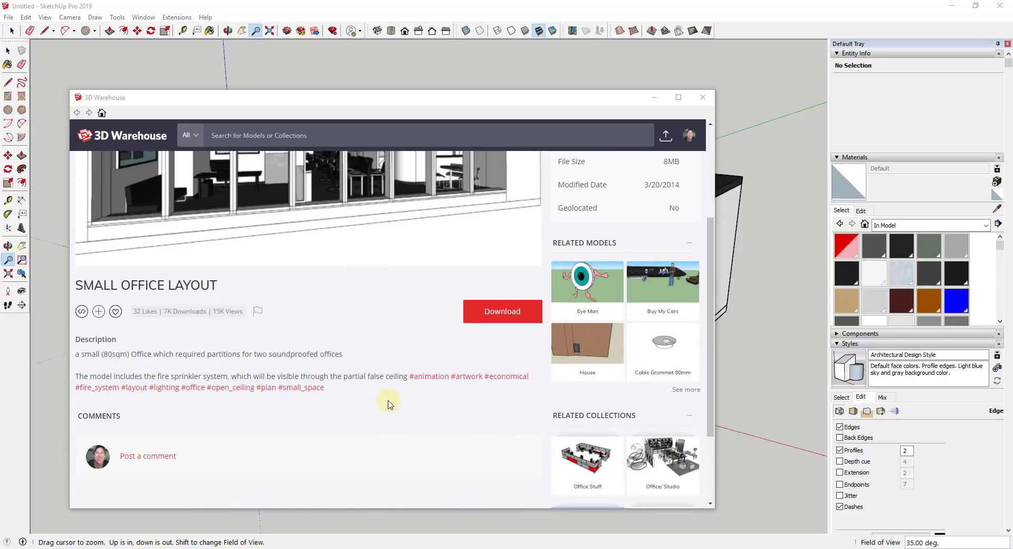
scroll(393, 387, down, 2)
scroll(391, 378, up, 5)
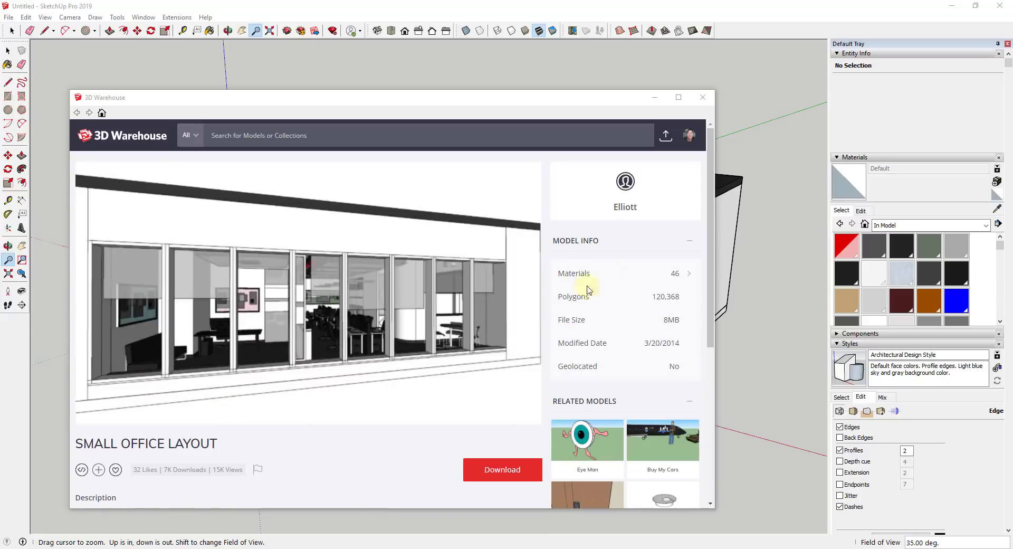
click(708, 102)
Step: Delete the PLAY ANIMATION text label from inside the SMALL OFFICE LAYOUT component
middle_drag(604, 355, 564, 272)
middle_drag(350, 278, 403, 318)
key(space)
click(419, 318)
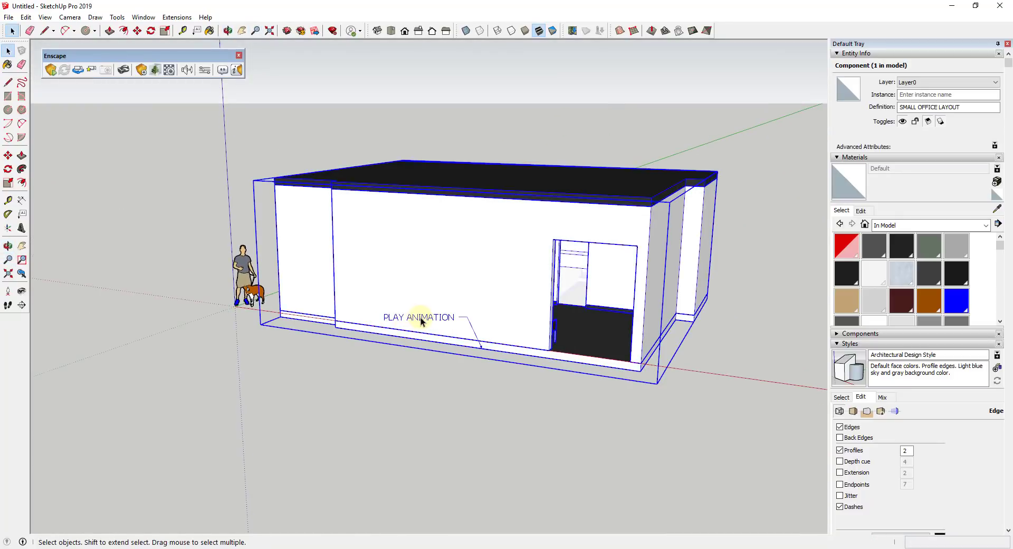
double_click(423, 318)
click(432, 316)
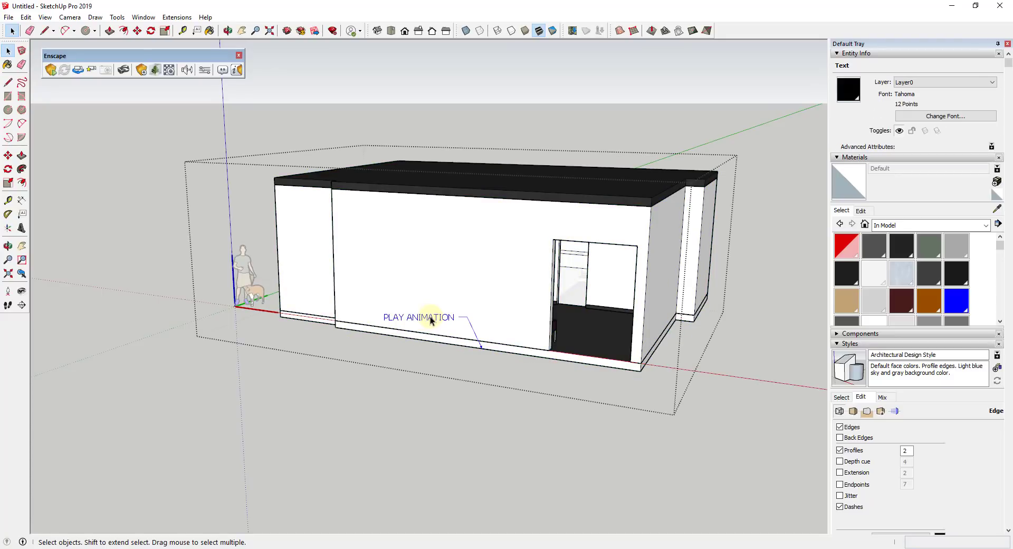
key(Delete)
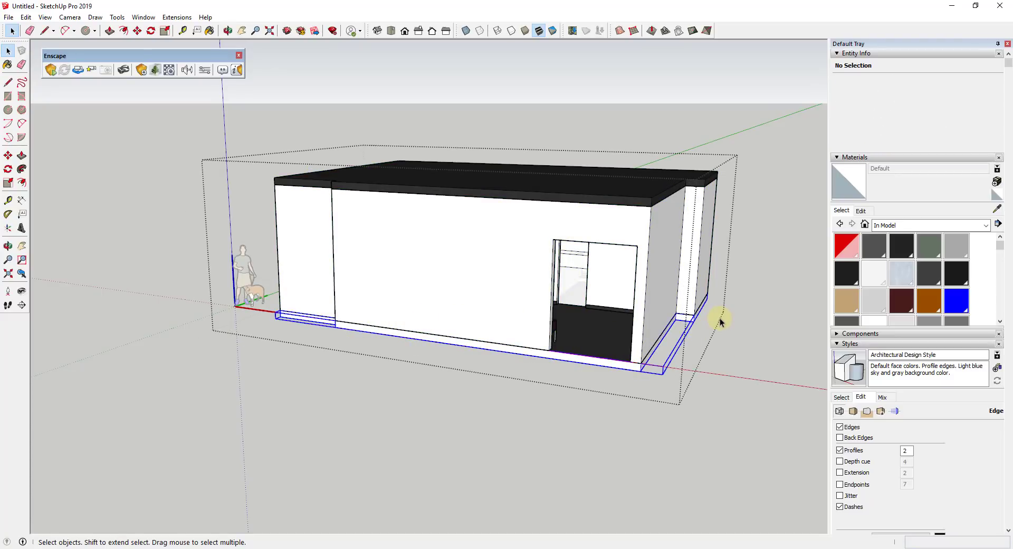
Step: Examine the office from its glazed side and the furnished interior behind the windows
middle_drag(720, 322, 562, 280)
scroll(479, 273, up, 3)
scroll(479, 272, up, 2)
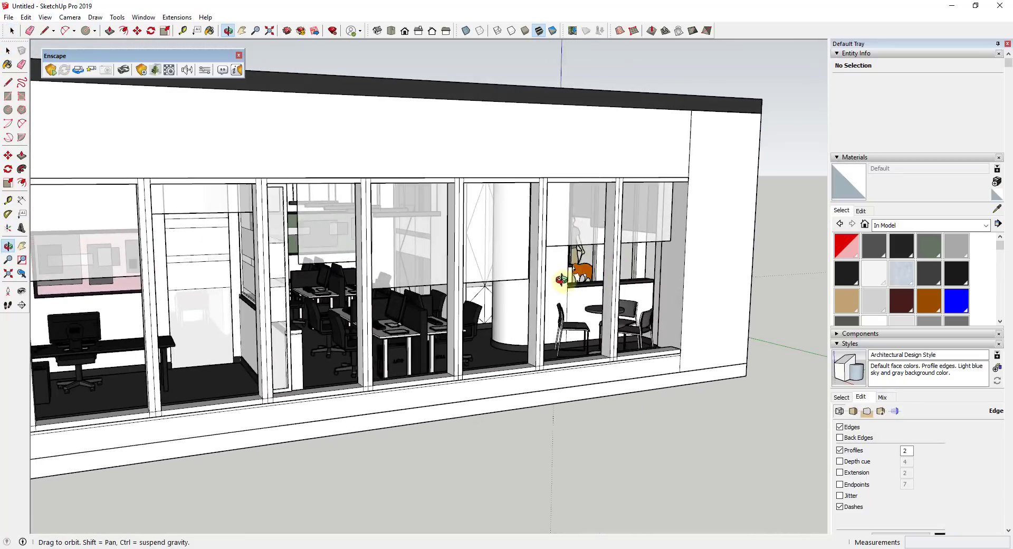
key(space)
scroll(590, 296, down, 6)
middle_drag(493, 339, 601, 317)
Step: Expand the SMALL OFFICE LAYOUT component in the model hierarchy and look through its nested groups
scroll(944, 378, down, 8)
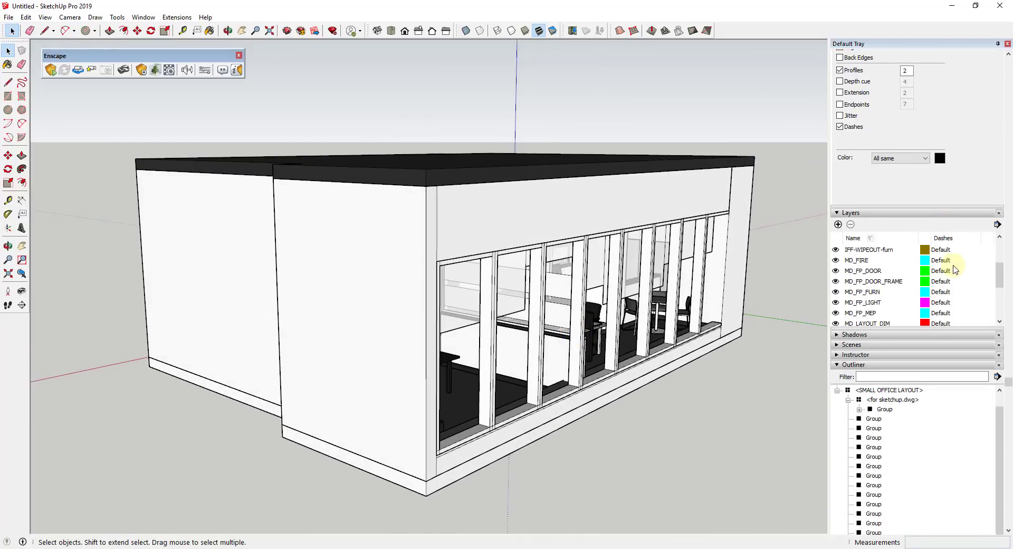
scroll(955, 269, down, 1)
click(847, 400)
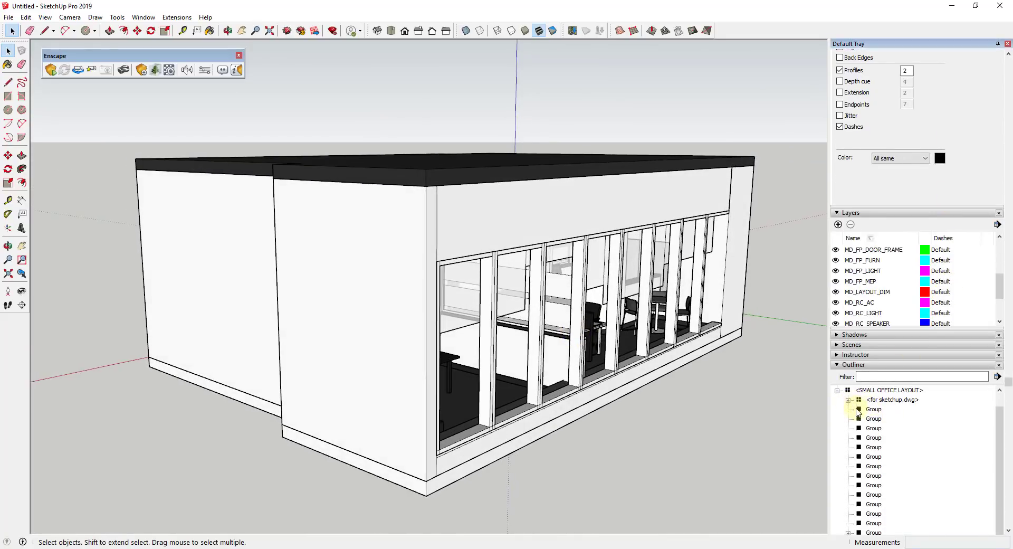
click(837, 390)
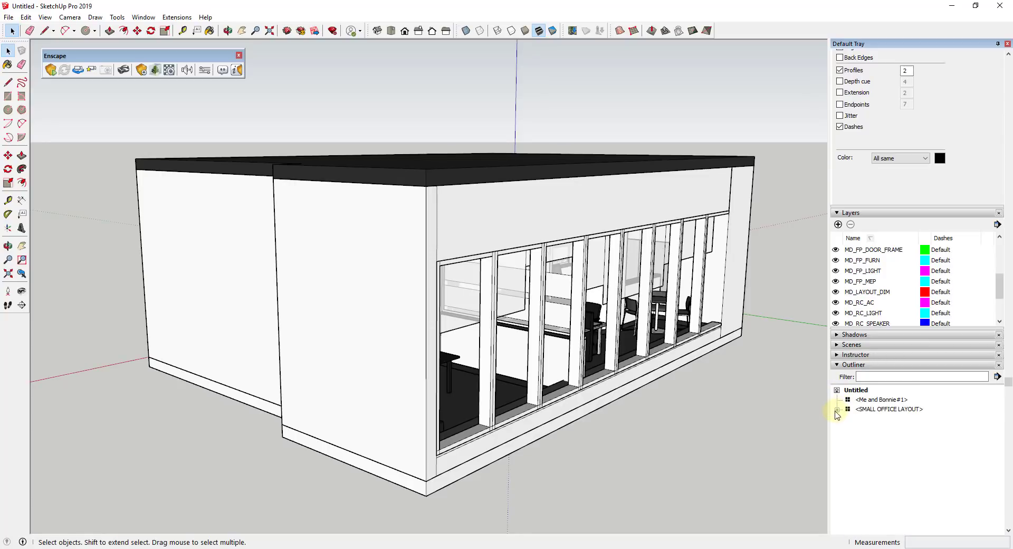
click(838, 410)
scroll(899, 407, down, 3)
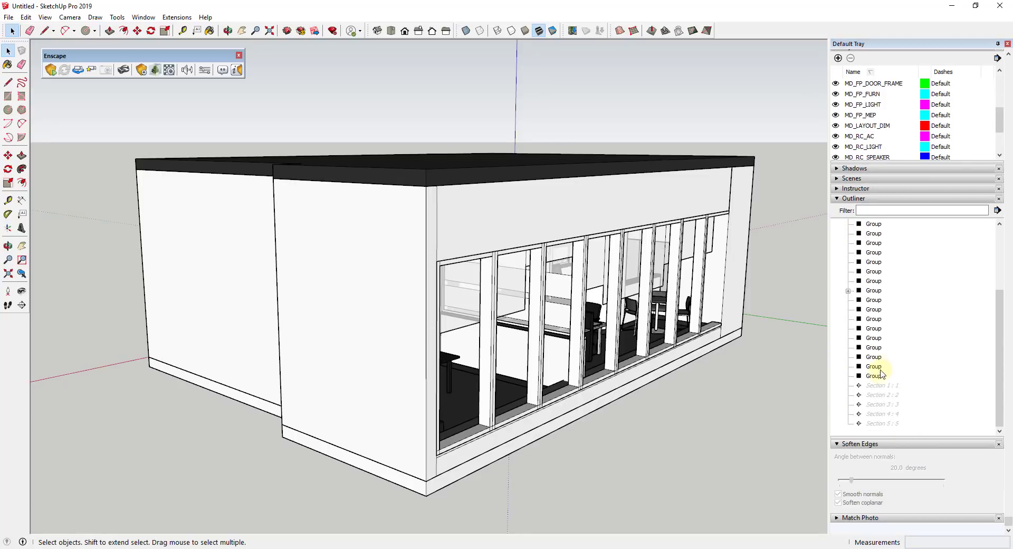
click(878, 372)
Step: Open the office component for editing from inside the building and select the group containing the desks and chairs
middle_drag(294, 310, 822, 337)
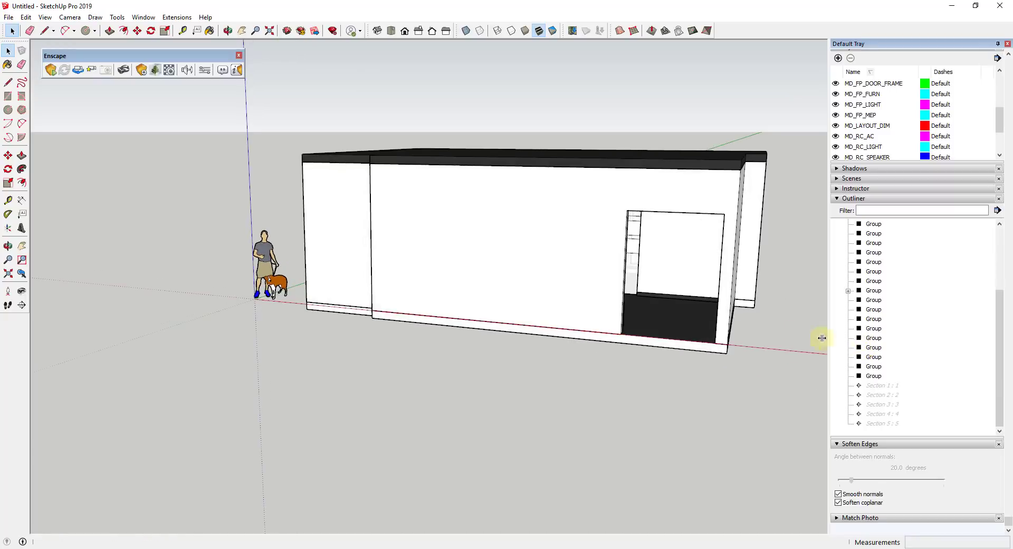
scroll(712, 281, up, 8)
middle_drag(641, 273, 356, 292)
scroll(387, 242, up, 5)
click(368, 302)
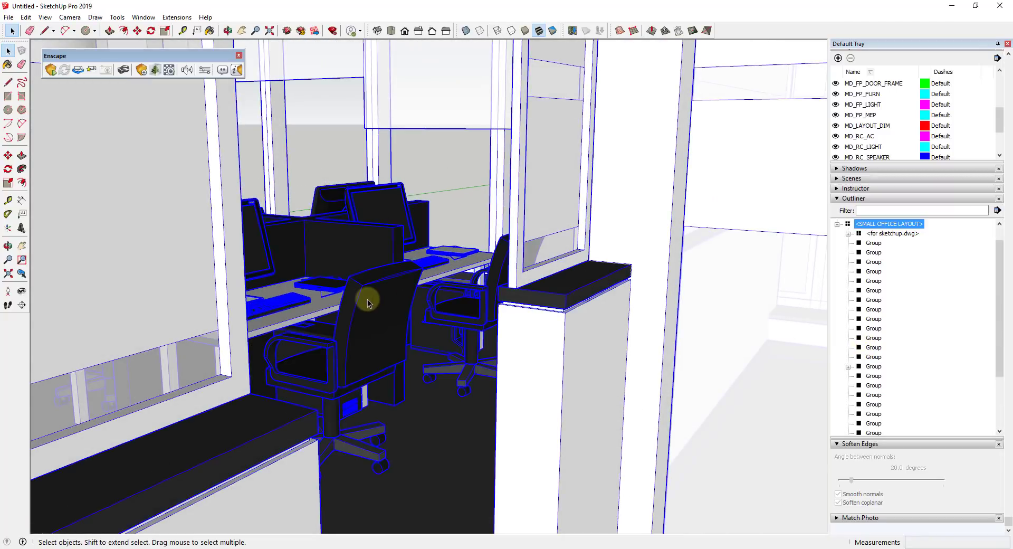
double_click(368, 302)
click(364, 305)
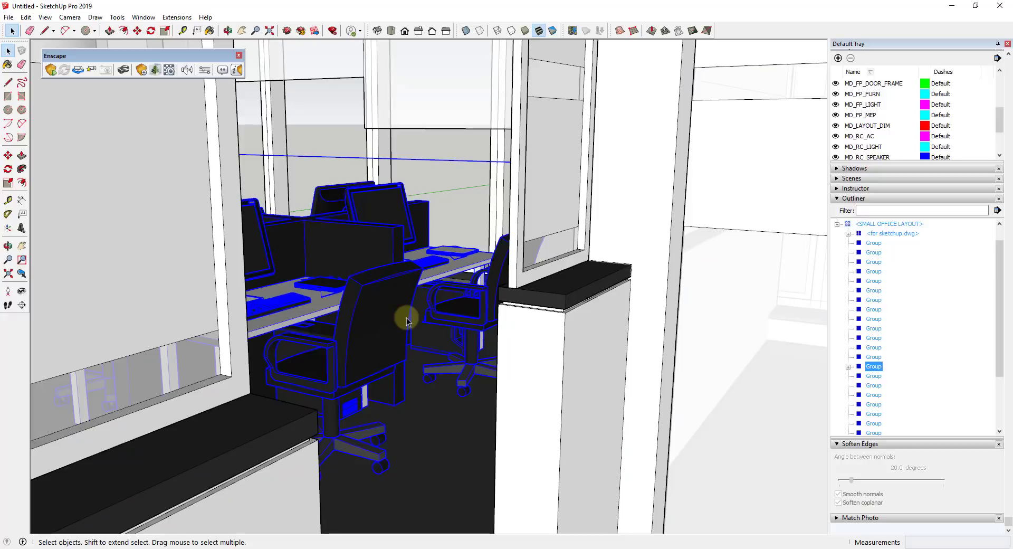
Step: Examine the desk area from several angles to judge how much of the interior the current camera shows
middle_drag(406, 317, 440, 351)
scroll(401, 349, up, 2)
scroll(396, 326, down, 3)
scroll(426, 318, down, 2)
scroll(488, 285, up, 5)
mouse_move(470, 280)
middle_down()
mouse_move(446, 280)
mouse_move(482, 282)
middle_up()
scroll(480, 282, down, 1)
scroll(480, 285, down, 2)
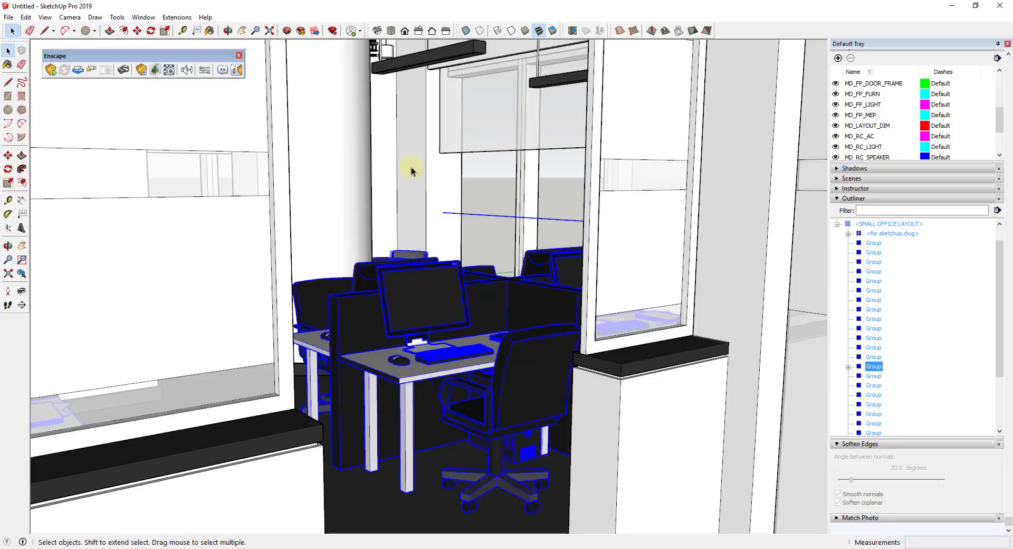
middle_drag(423, 215, 417, 282)
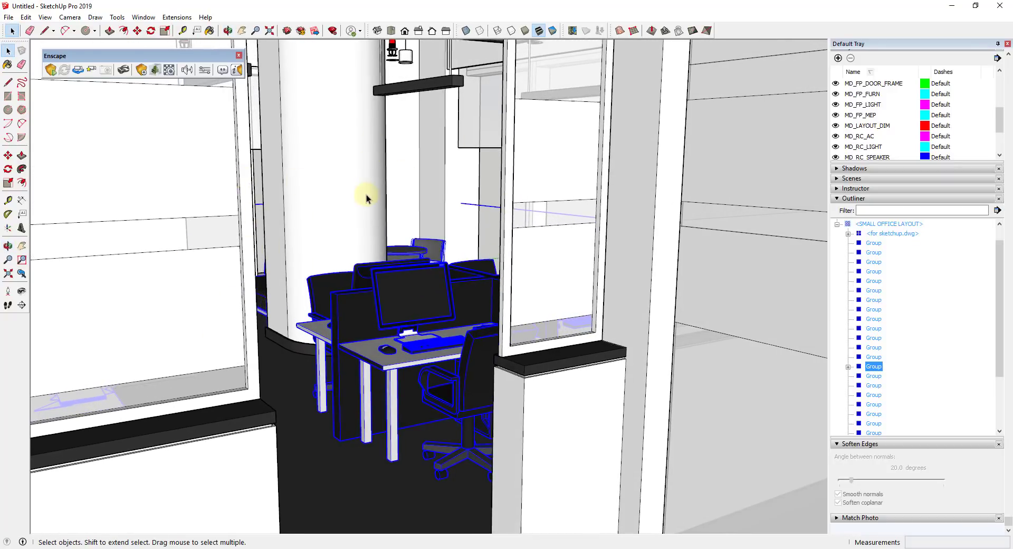
middle_drag(427, 192, 396, 203)
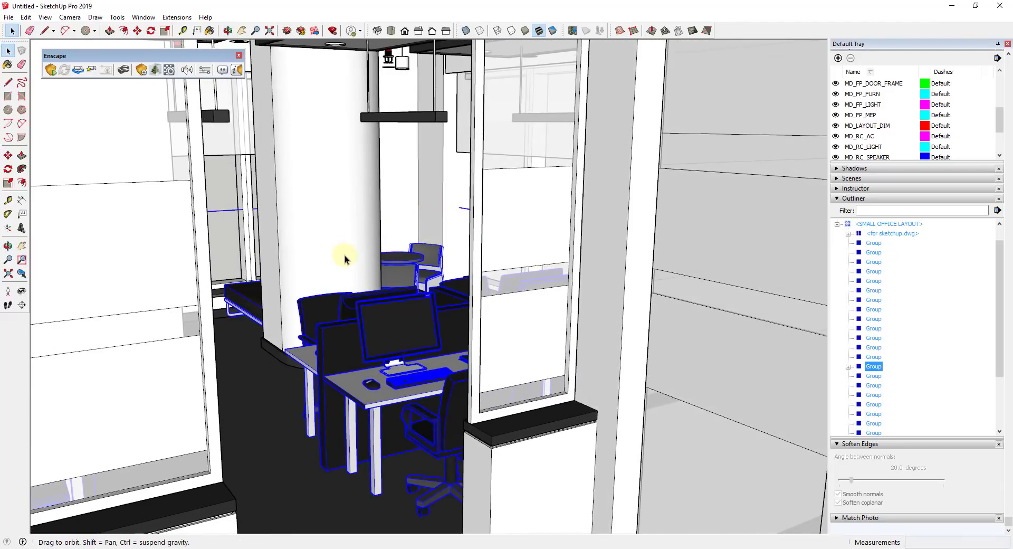
mouse_move(343, 255)
middle_down()
mouse_move(356, 242)
mouse_move(345, 262)
middle_up()
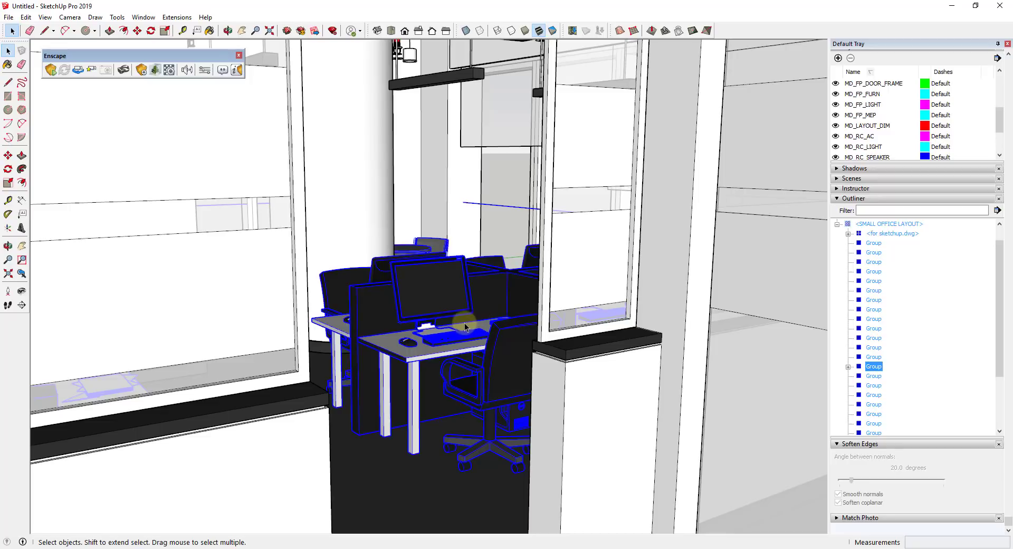
Step: Set the camera's field of view to 75 degrees and frame the desks, column and windows from inside the office
click(8, 259)
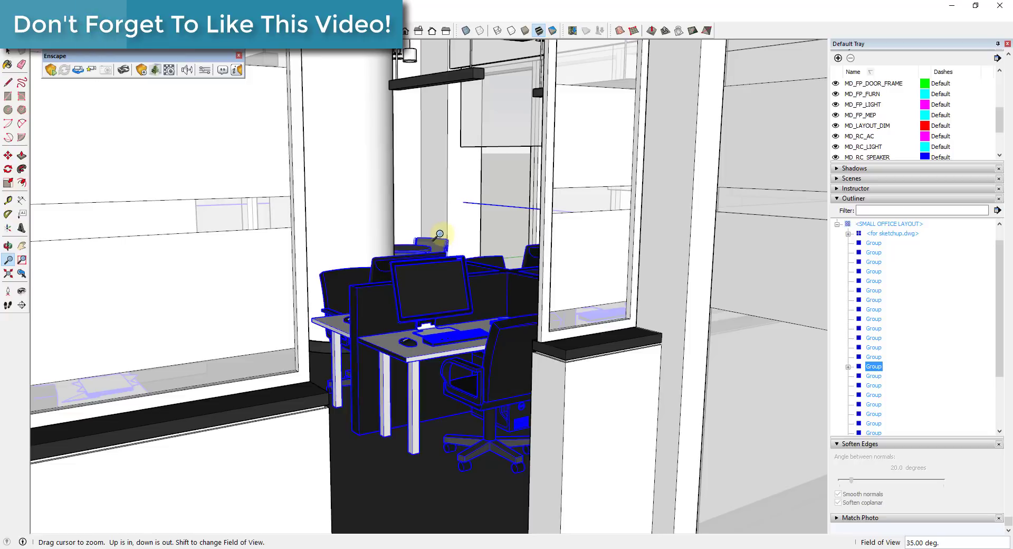
text(75)
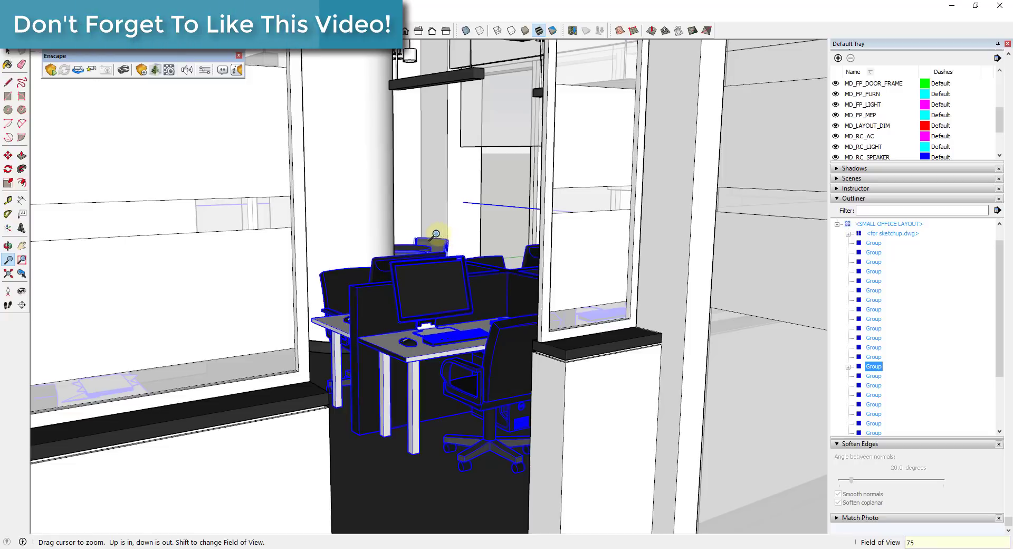
key(Return)
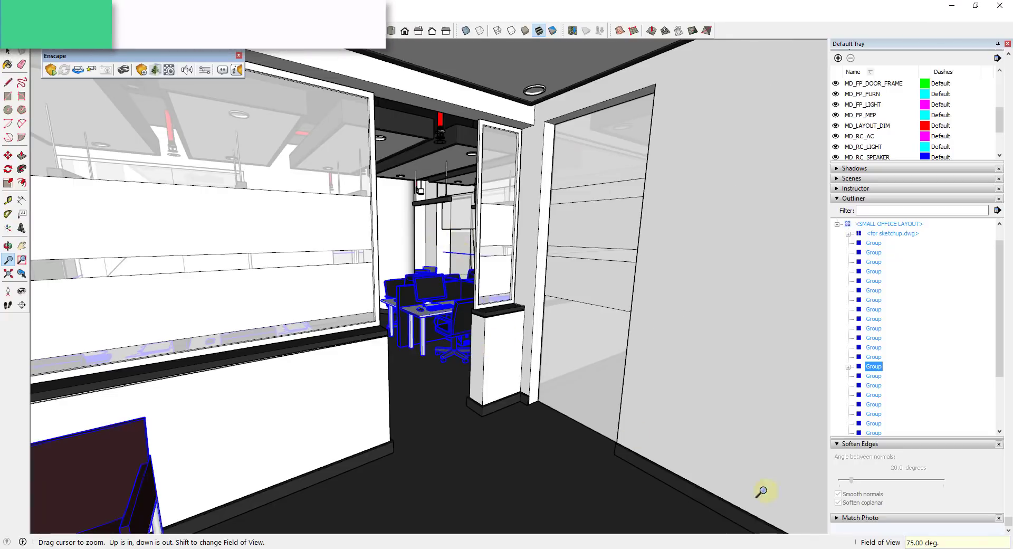
drag(408, 380, 363, 286)
scroll(363, 286, up, 2)
middle_drag(339, 287, 369, 287)
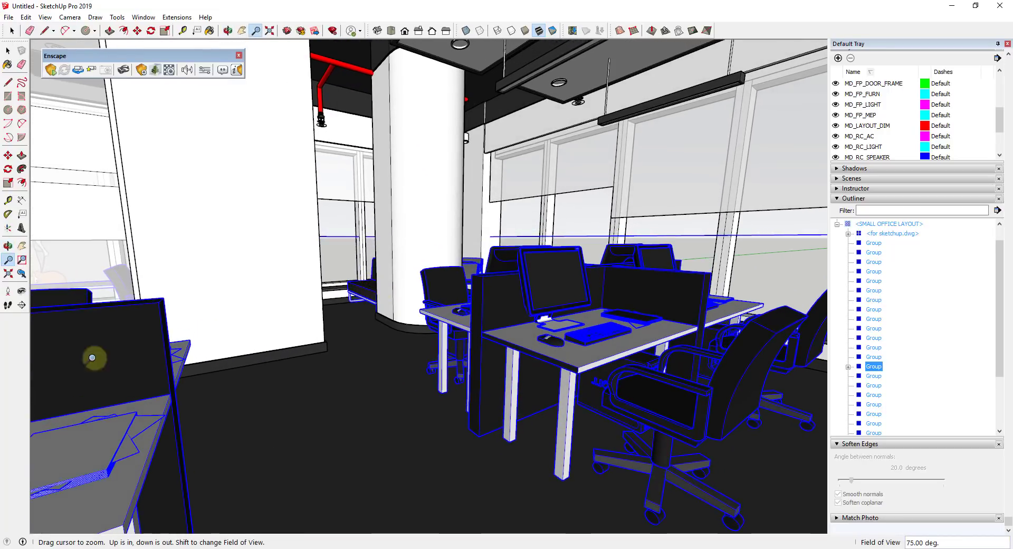
click(22, 291)
drag(403, 415, 384, 401)
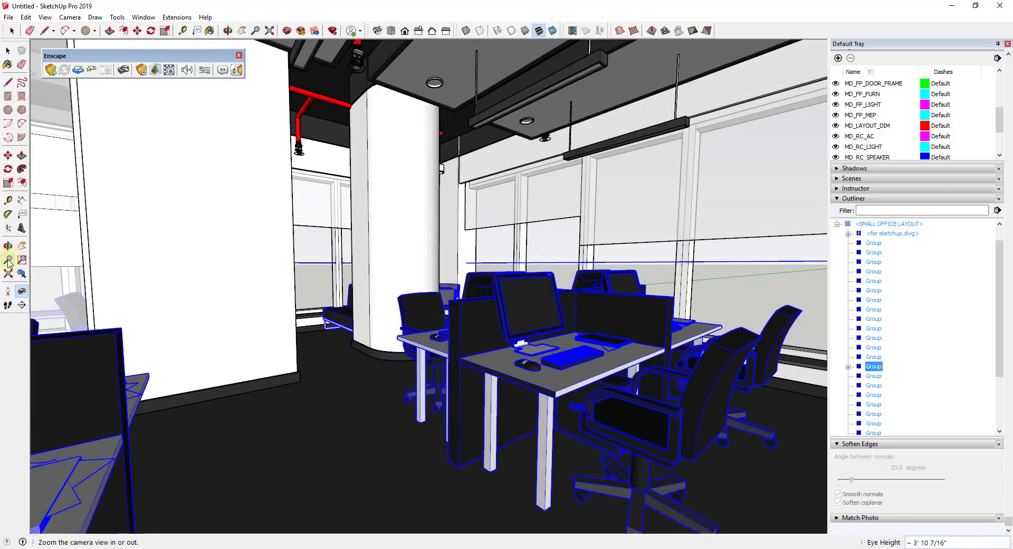
Step: Compare the interior view at a 35-degree field of view and return the camera to 75 degrees
text(z)
text(35)
key(Return)
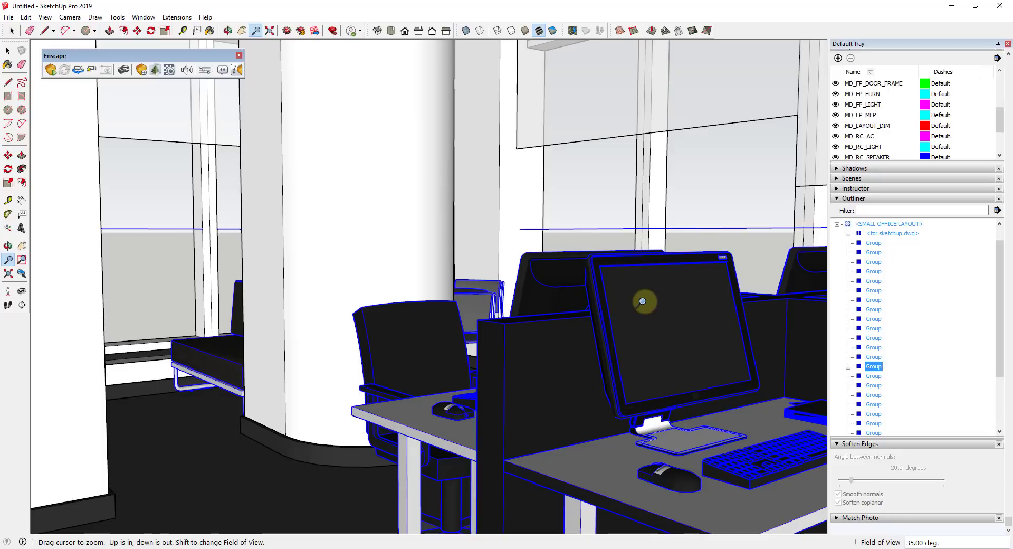
scroll(642, 301, down, 5)
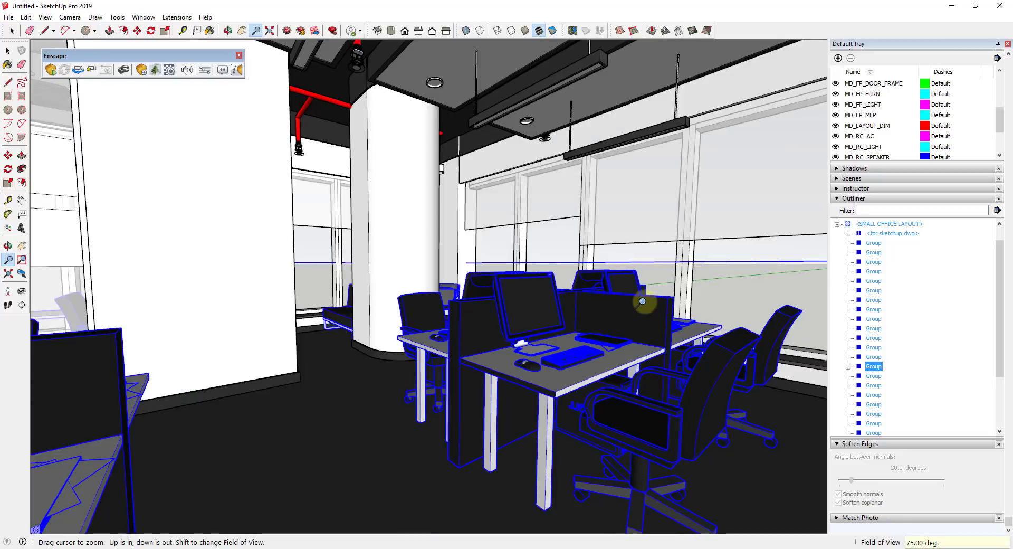
key(Return)
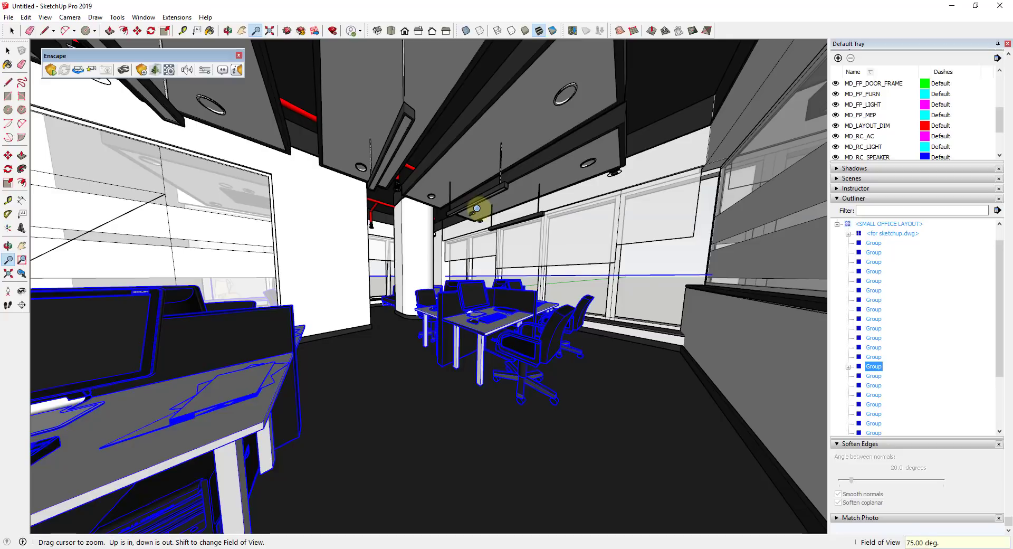
Step: Frame the desks and column closely and start the Enscape live render of this view
scroll(477, 209, up, 3)
middle_drag(496, 218, 511, 214)
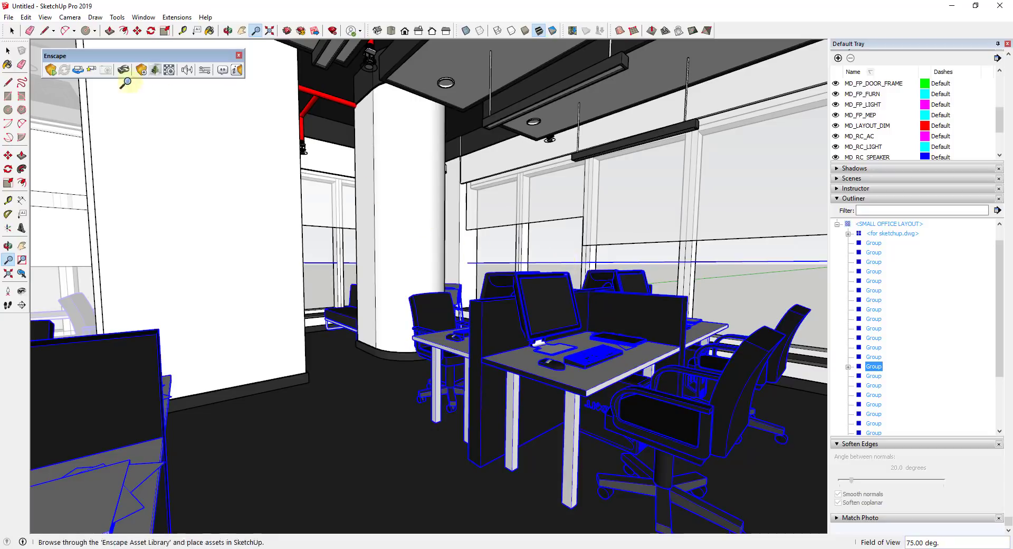
click(50, 70)
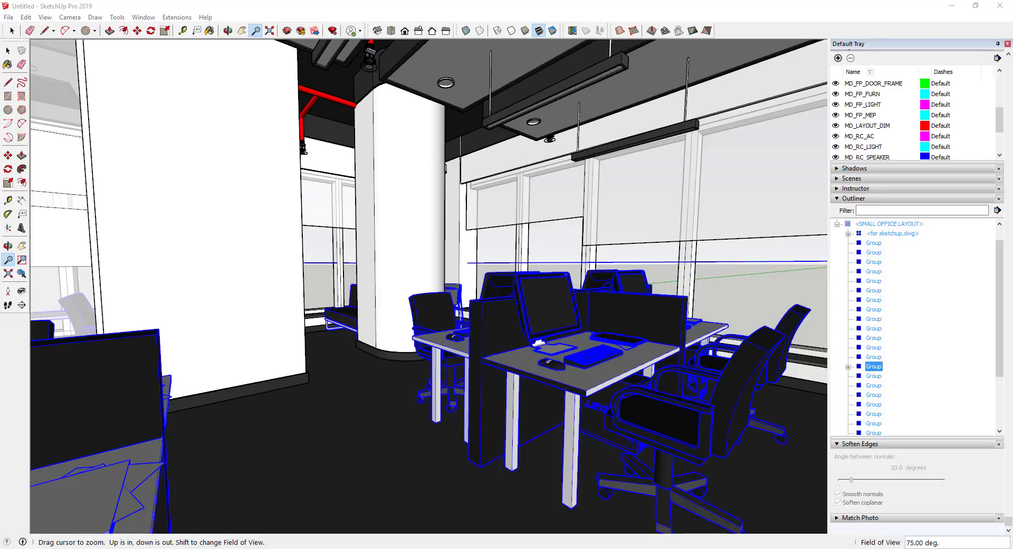
mouse_move(1012, 233)
mouse_down()
mouse_move(746, 156)
mouse_move(559, 1)
mouse_up()
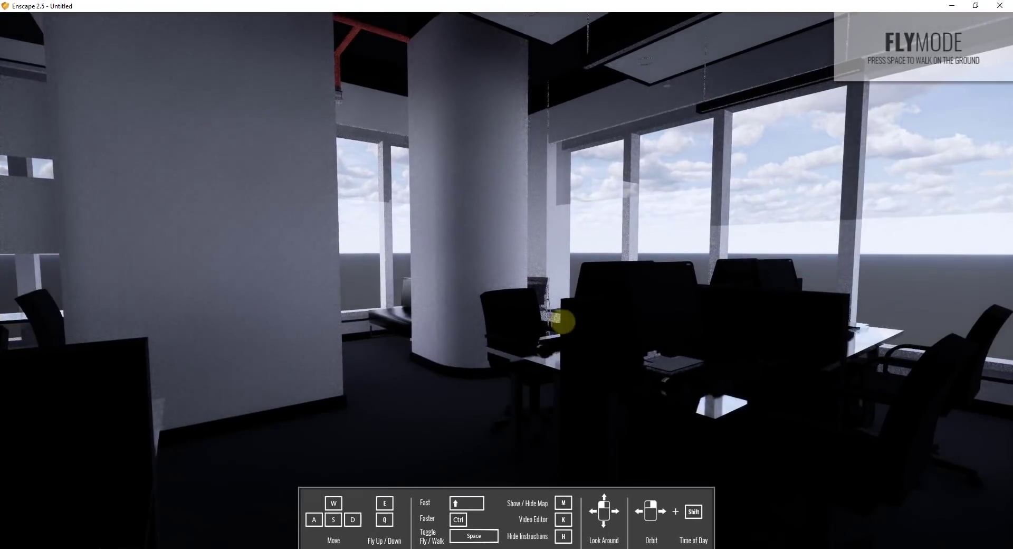
Step: Look around the office in the Enscape render, backing away to take in more of the room
mouse_move(563, 321)
mouse_down()
mouse_move(552, 316)
mouse_move(592, 321)
mouse_move(557, 321)
mouse_move(615, 288)
mouse_move(704, 354)
mouse_move(670, 355)
mouse_move(710, 355)
mouse_move(685, 357)
mouse_move(762, 385)
mouse_move(706, 312)
mouse_move(601, 276)
mouse_move(680, 285)
mouse_move(668, 305)
mouse_up()
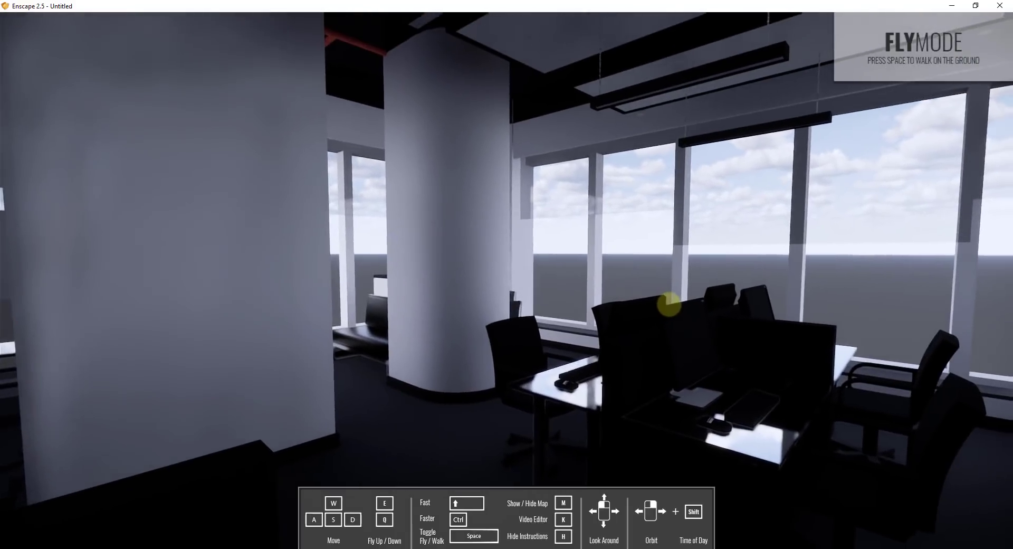
key(s)
key(s)
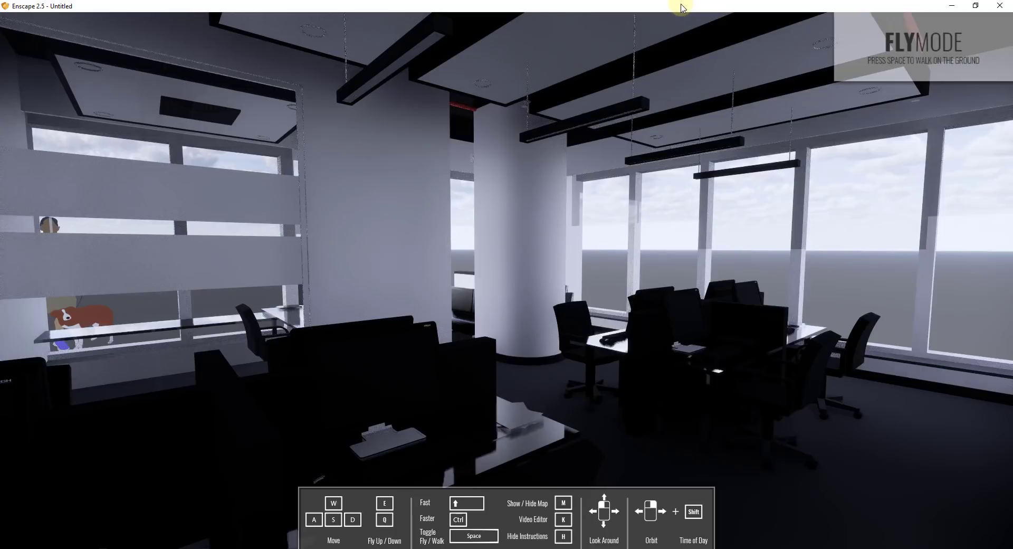
drag(682, 8, 1012, 144)
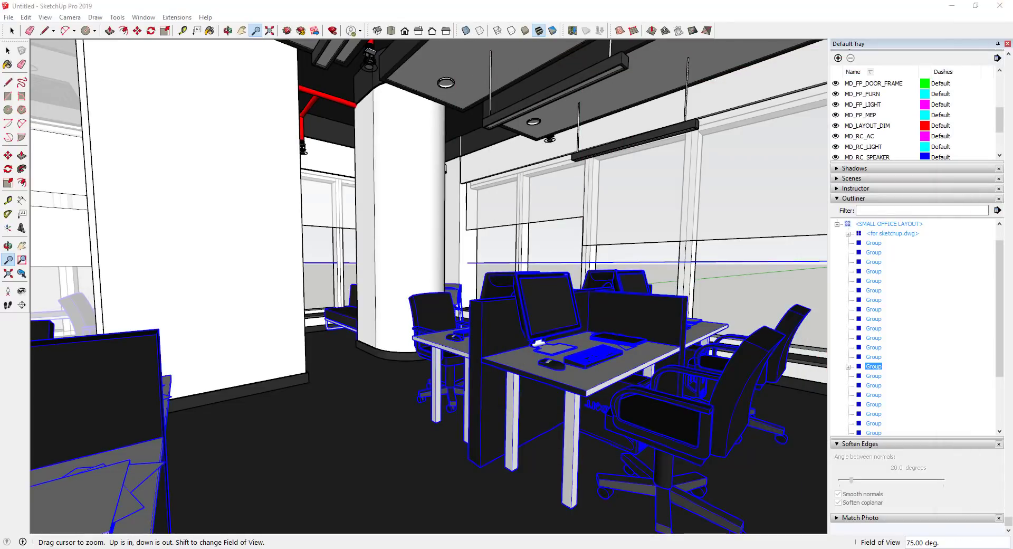
Step: Open the Enscape settings beside the render window and set the render's Field of View to 53° / 32.9mm
click(762, 31)
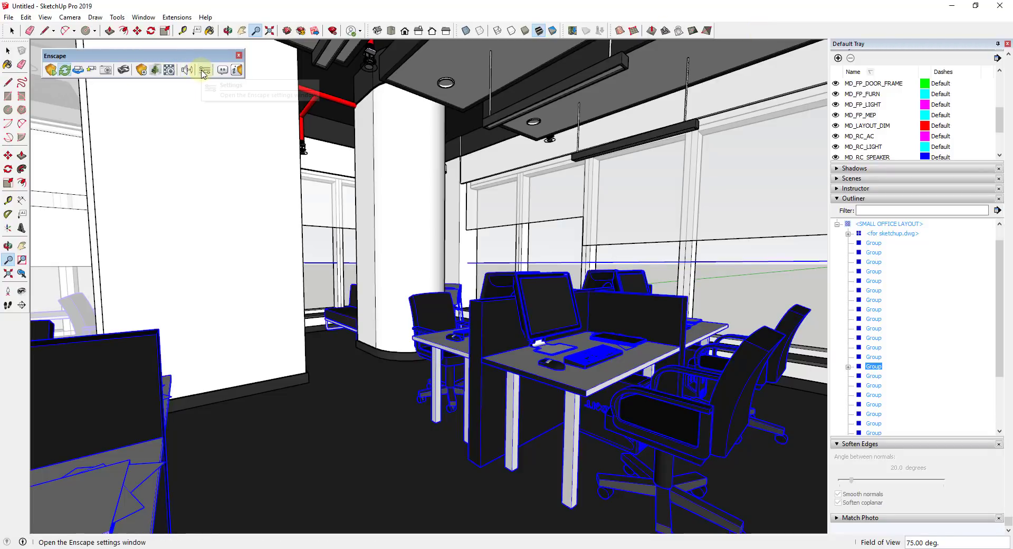
click(204, 70)
drag(195, 133, 314, 106)
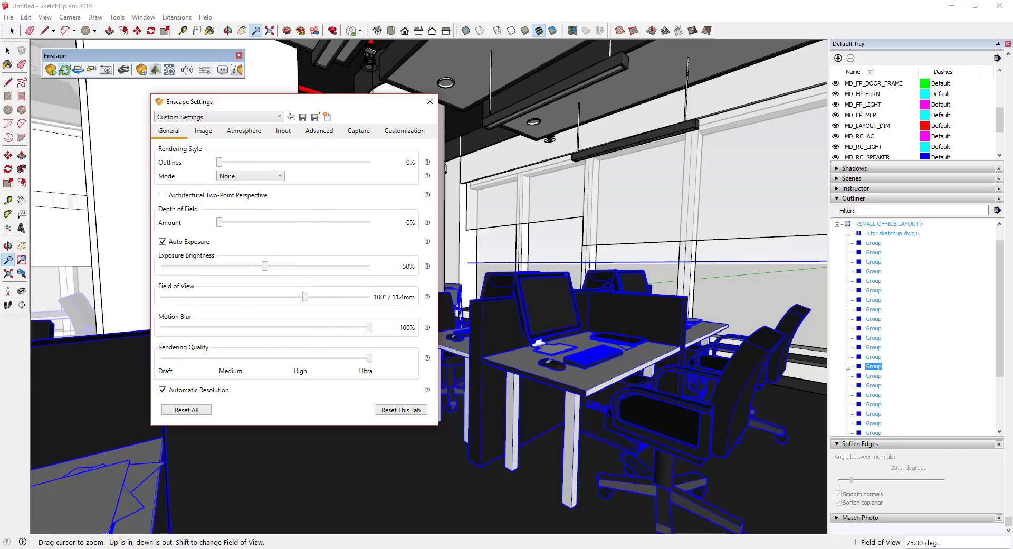
drag(1012, 84, 730, 44)
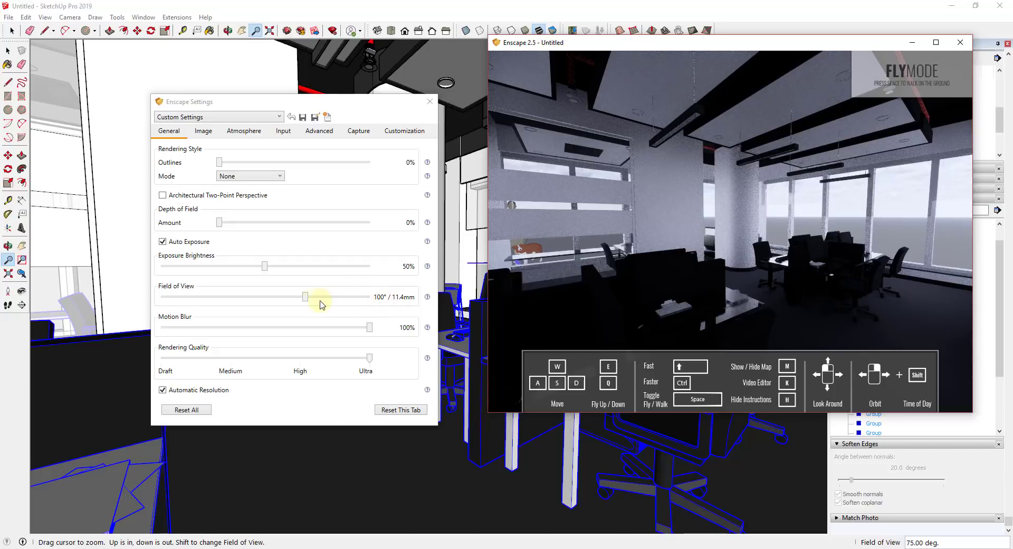
drag(305, 297, 231, 296)
drag(751, 304, 543, 288)
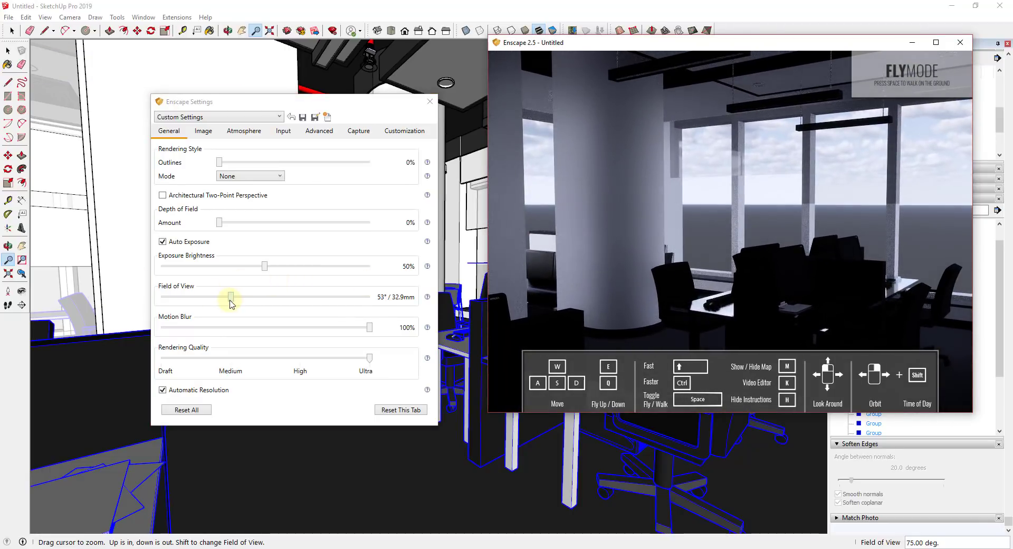
Step: Set the render's Field of View to 60° / 28.5mm and look around the office toward the column and windows
mouse_move(231, 296)
mouse_down()
mouse_move(258, 297)
mouse_move(241, 301)
mouse_up()
drag(901, 209, 911, 232)
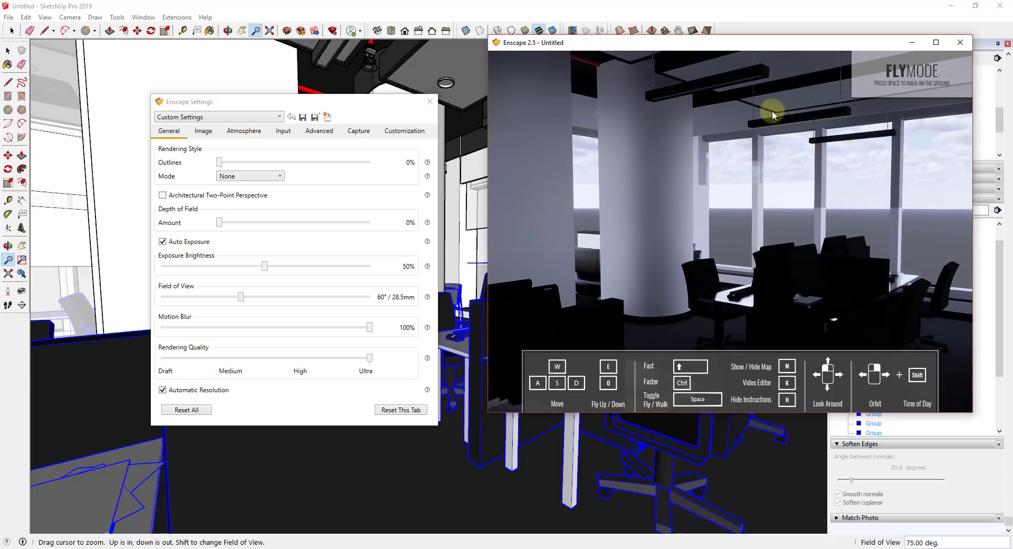
drag(753, 236, 749, 233)
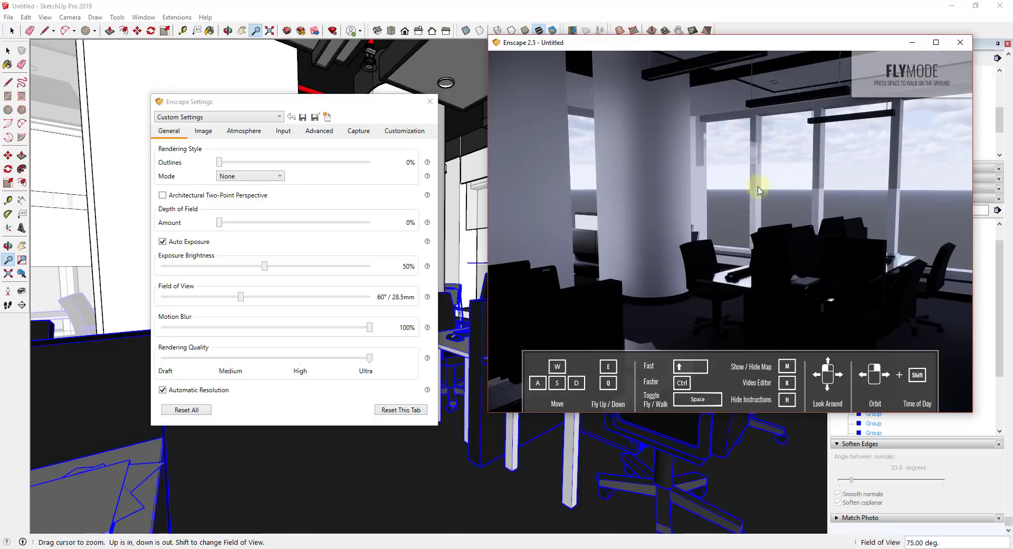
drag(660, 215, 655, 215)
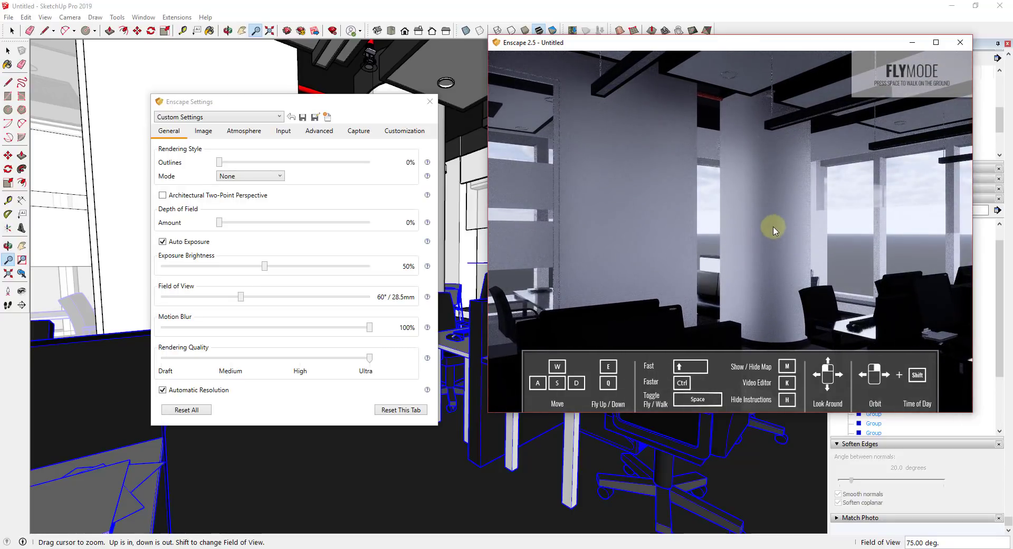
drag(774, 229, 532, 125)
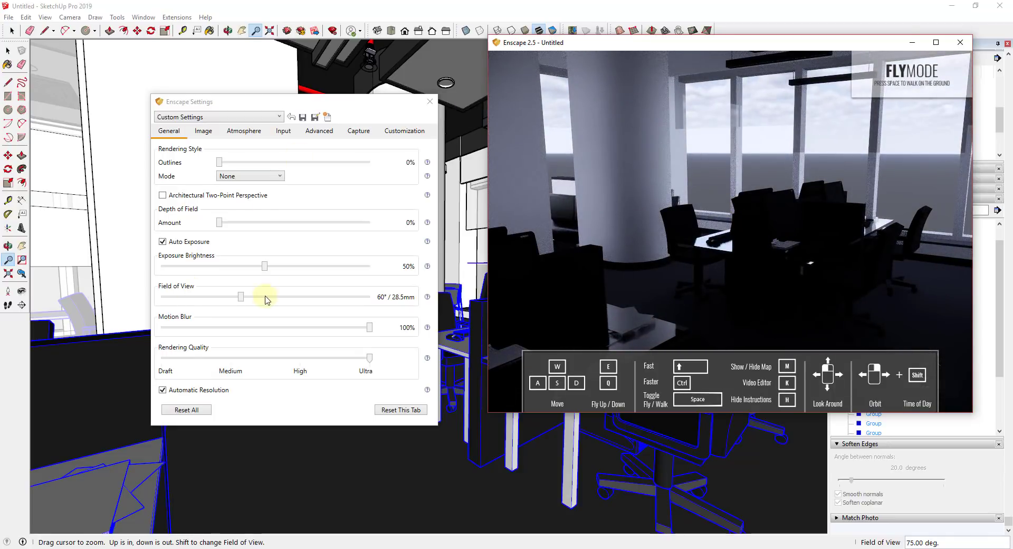
Step: Set the render's Exposure Brightness to 69% and open the Atmosphere settings
drag(265, 266, 305, 270)
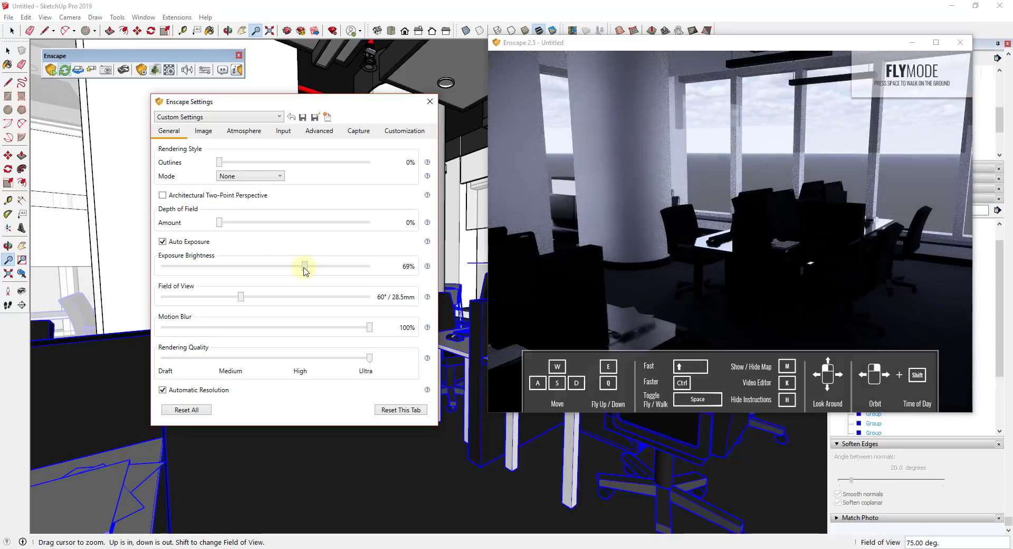
click(244, 130)
click(767, 253)
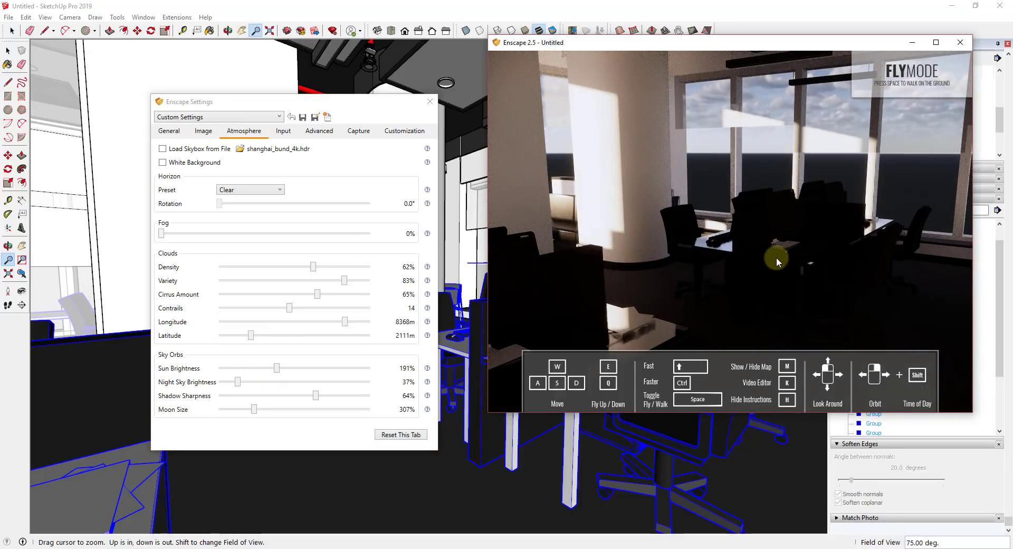
Step: Fly around the office in the Enscape render to examine the sunlight on the column, desks and walls
drag(797, 255, 778, 243)
key(w)
key(w)
key(w)
key(w)
key(w)
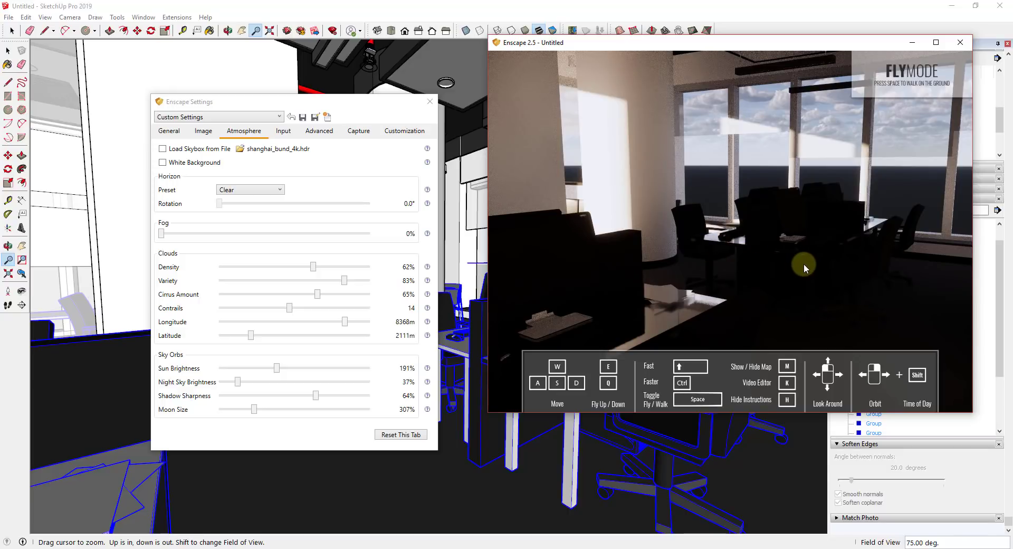
drag(800, 264, 797, 263)
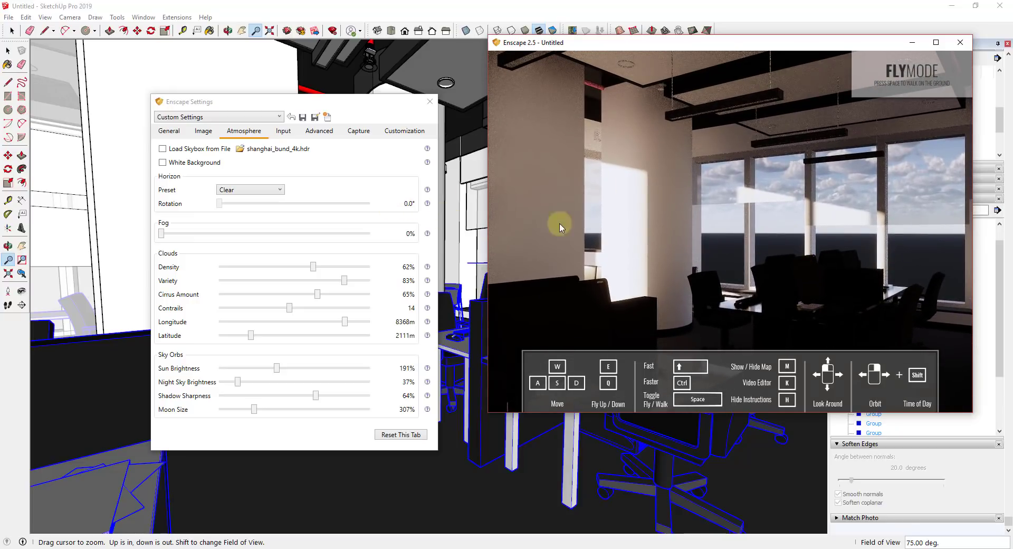
drag(728, 274, 725, 275)
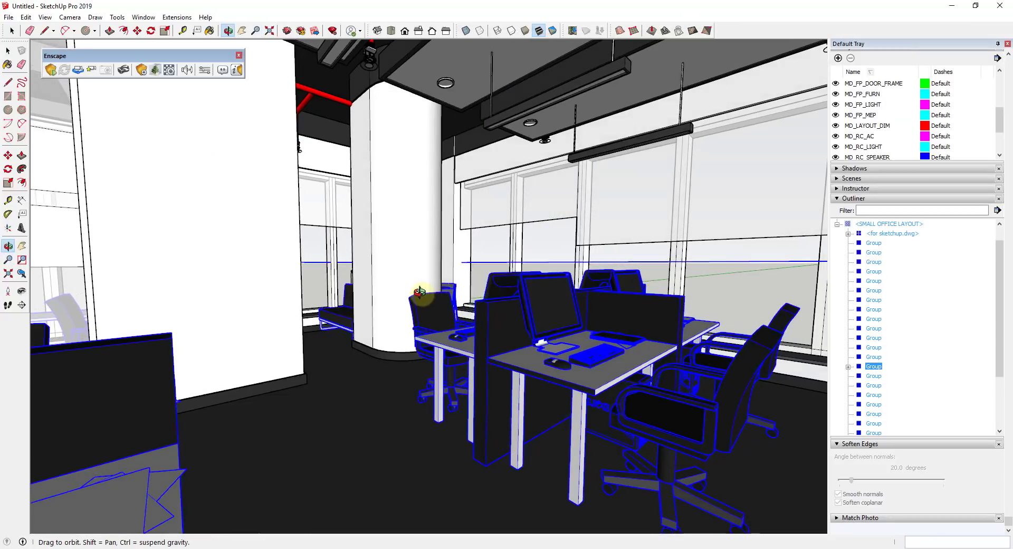
Step: Switch to SketchUp, select the group containing the walls and column, and bring up the materials in the model
mouse_move(380, 316)
middle_down()
mouse_move(403, 290)
mouse_move(416, 229)
middle_up()
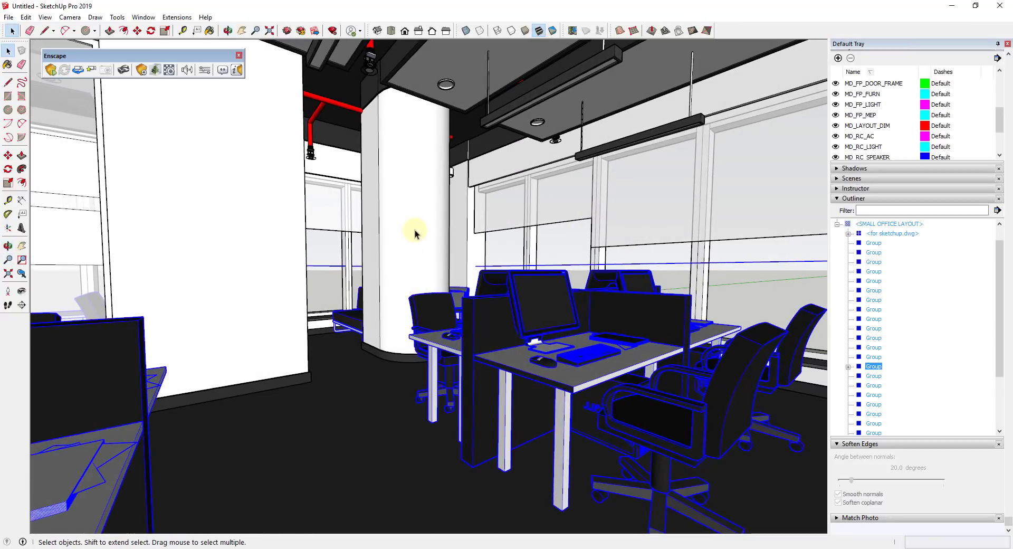
click(414, 234)
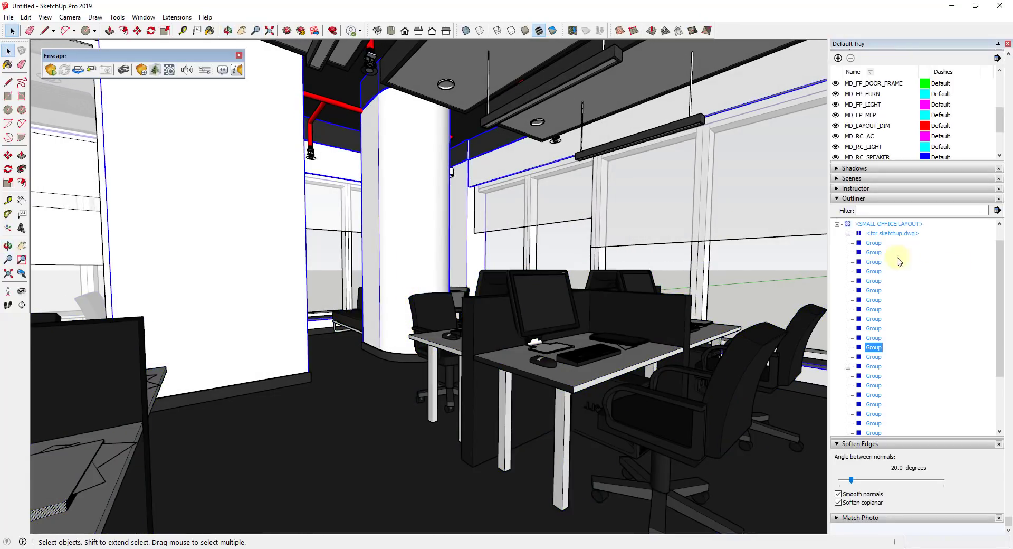
click(843, 199)
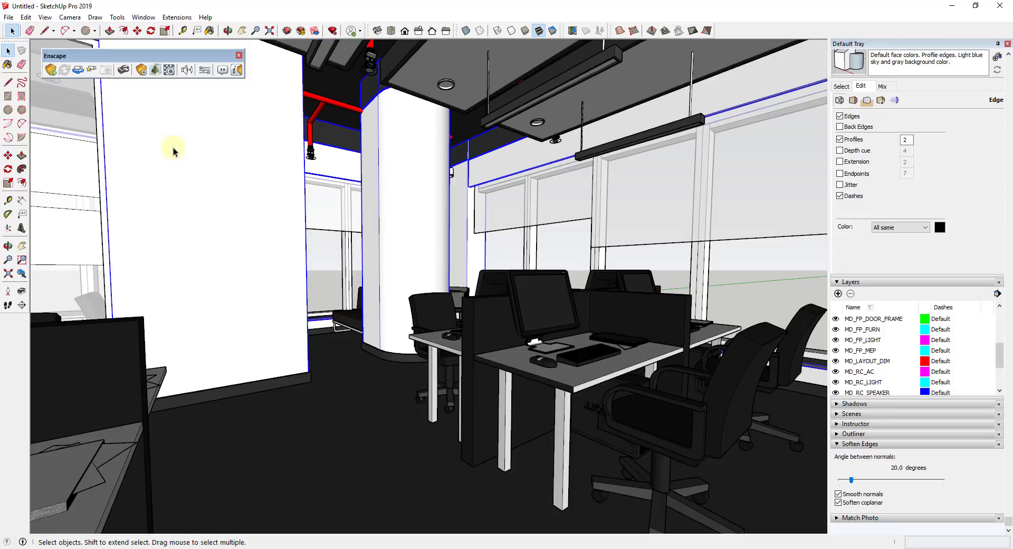
click(867, 282)
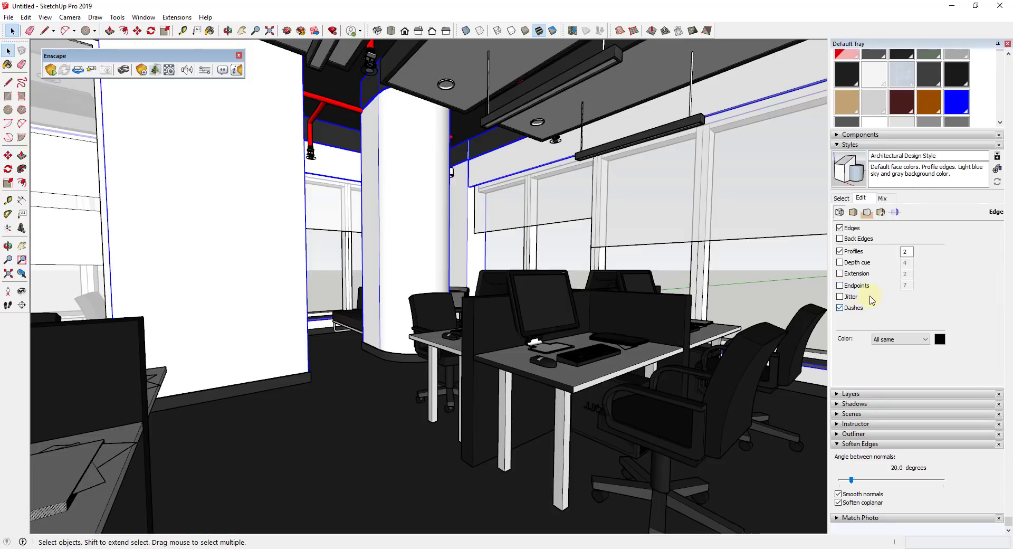
scroll(867, 293, up, 1)
click(834, 209)
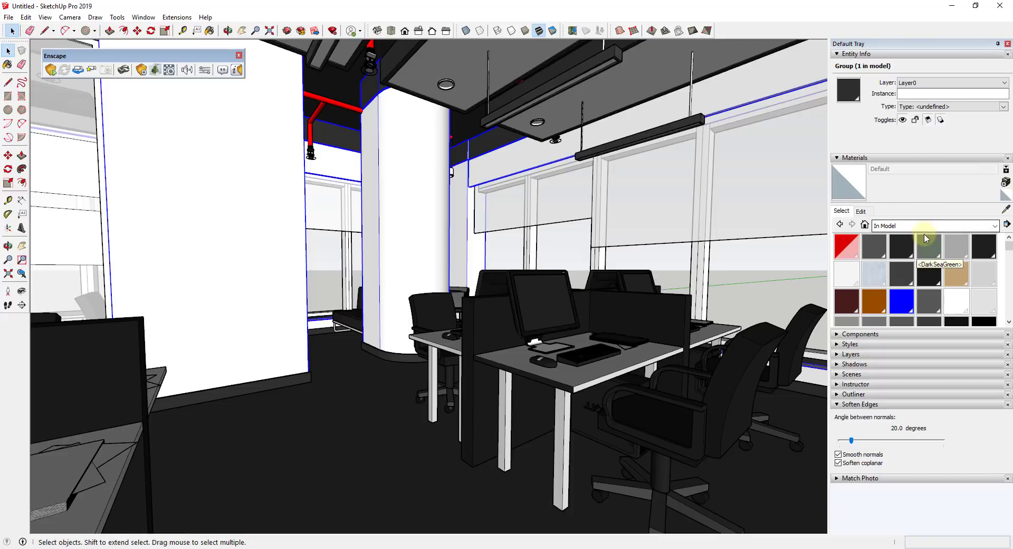
Step: Open the wall group for editing and select the column's curved face
middle_drag(535, 196, 497, 211)
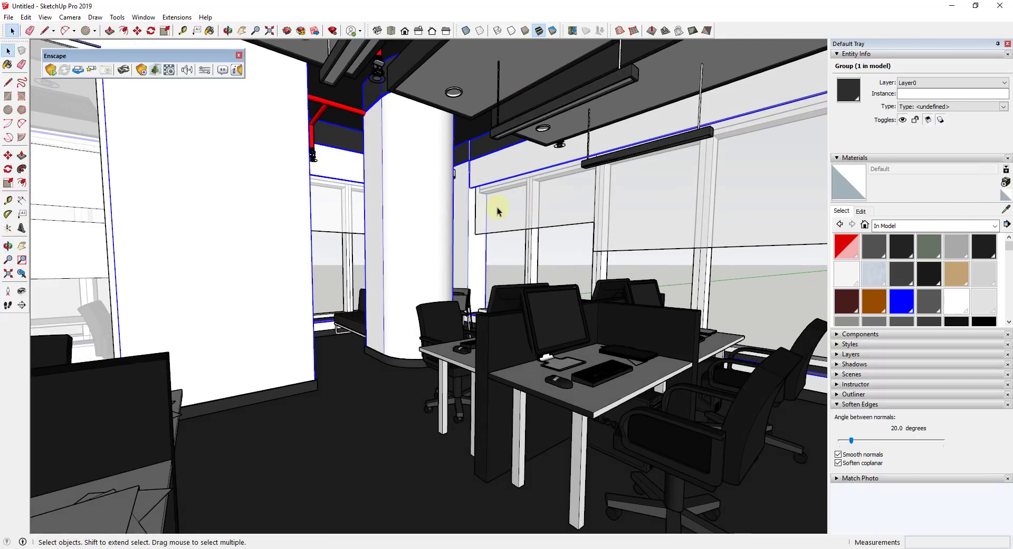
double_click(387, 219)
click(430, 220)
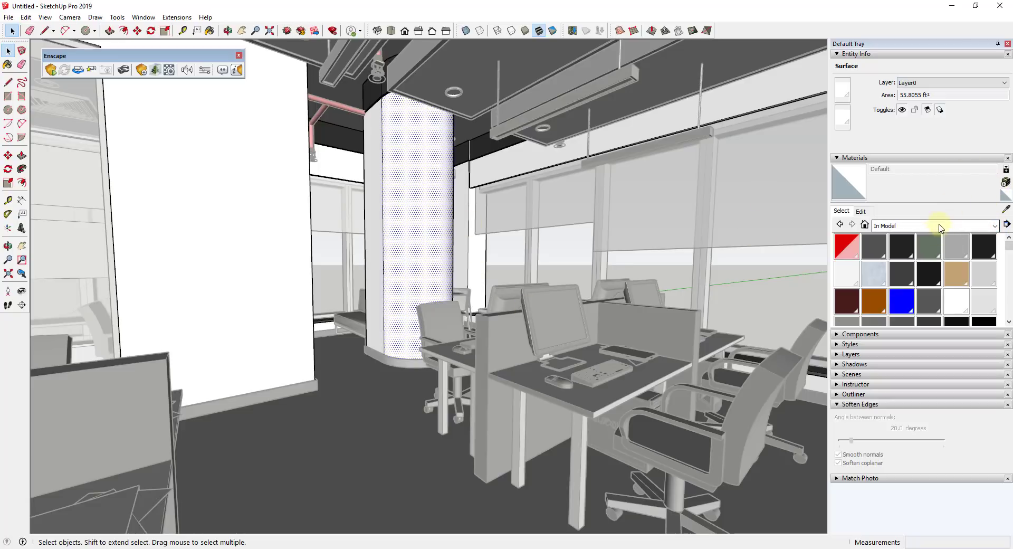
scroll(204, 264, up, 3)
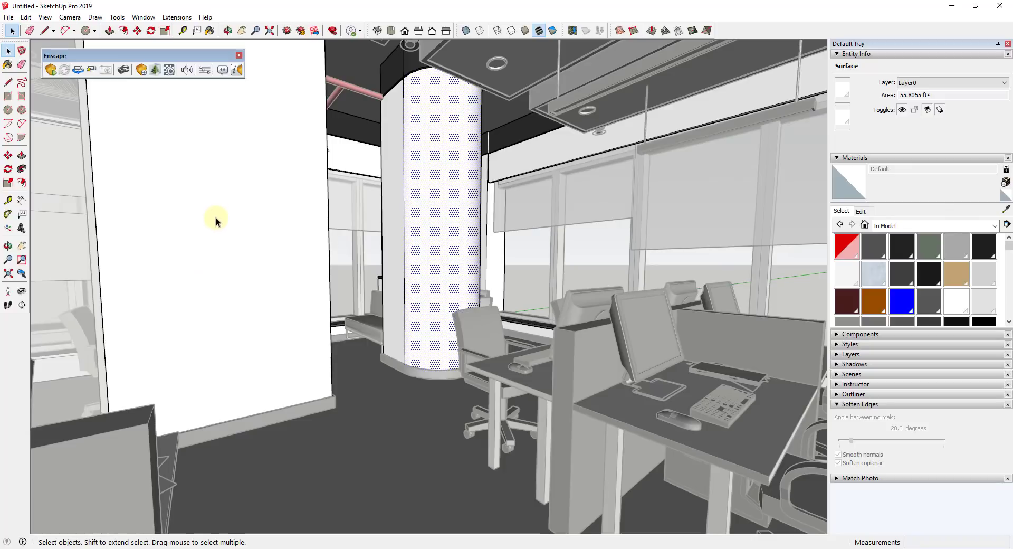
Step: Start a new material and review the Plaster 36 texture on the Poliigon website in the browser
click(1005, 183)
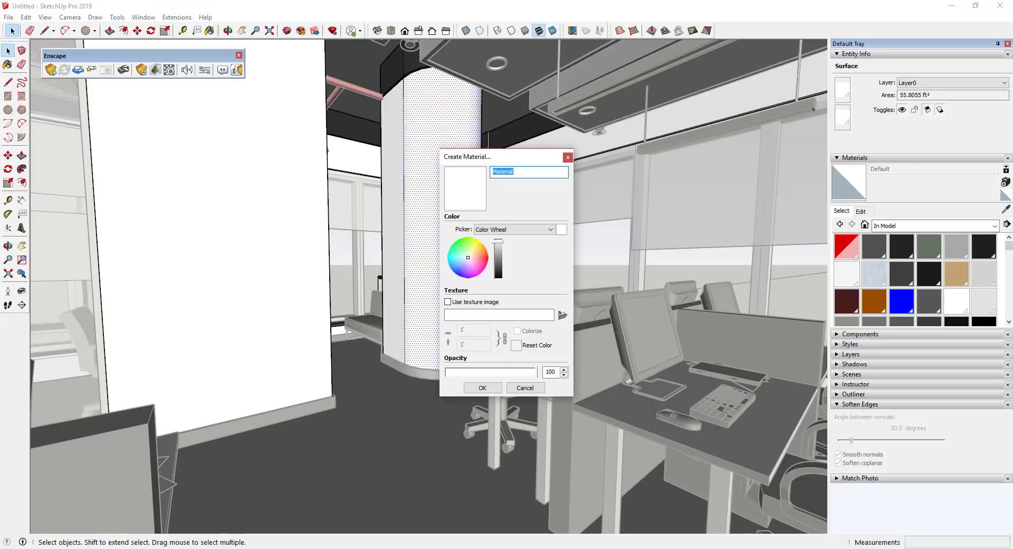
key(alt+Tab)
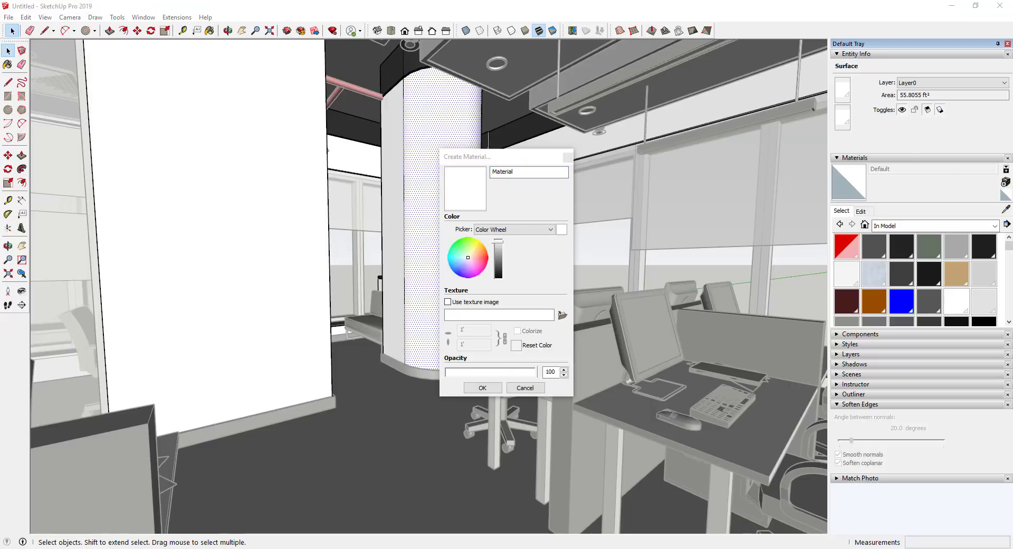
mouse_move(1011, 57)
mouse_down()
mouse_move(430, 52)
mouse_move(412, 1)
mouse_up()
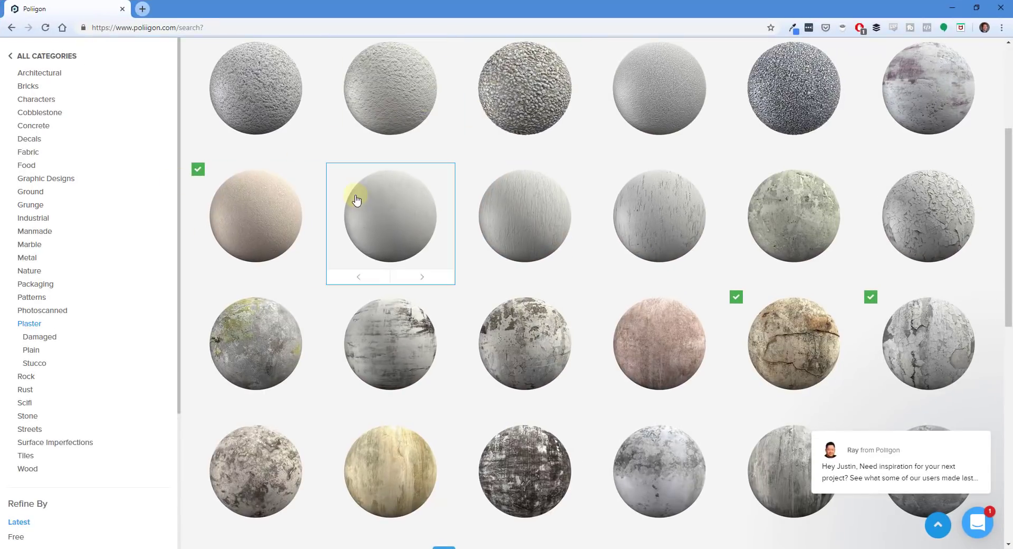
mouse_move(267, 226)
click(464, 215)
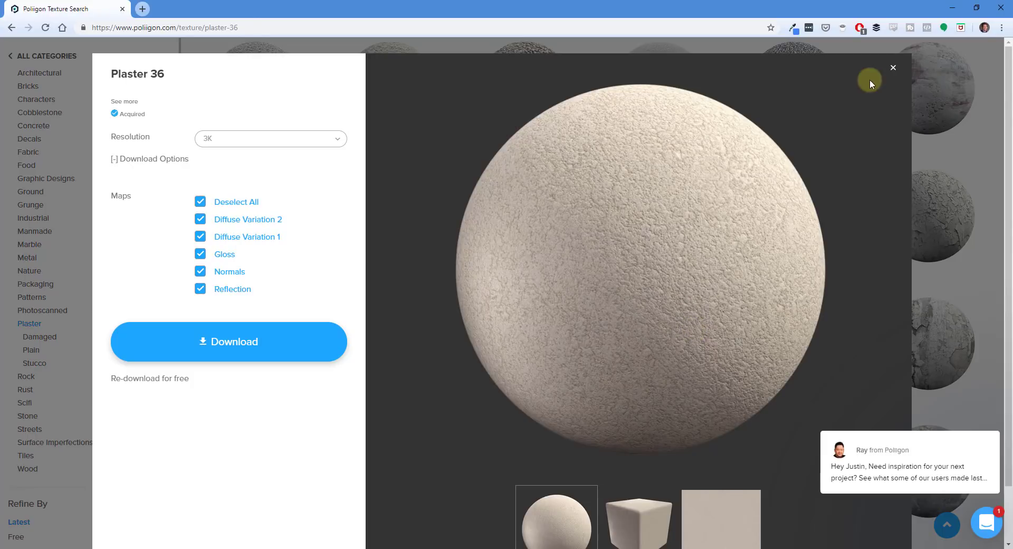
click(893, 68)
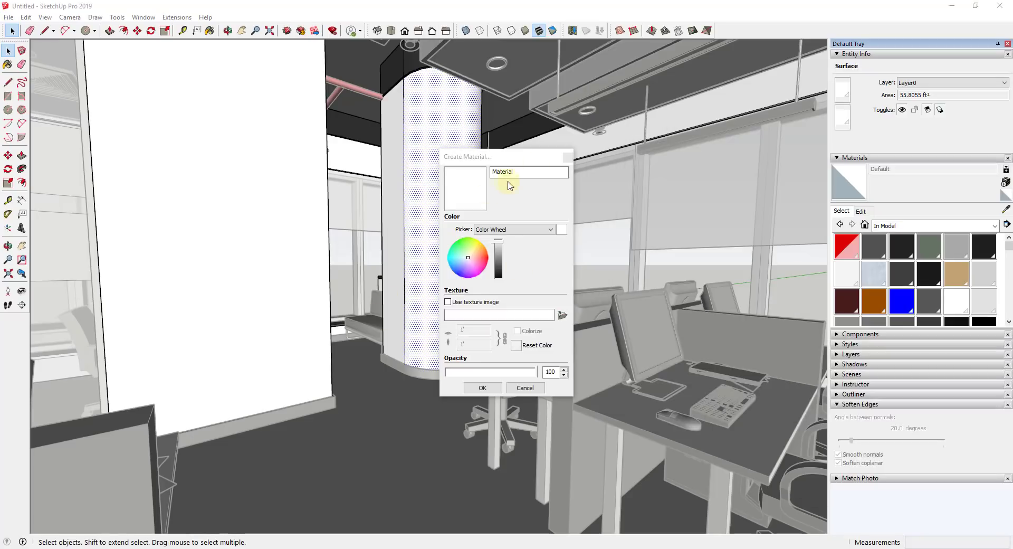
Step: Name the new material Drywall1, preview Plaster36_COL_VAR1_3K.jpg and assign it as the texture image
drag(521, 172, 413, 170)
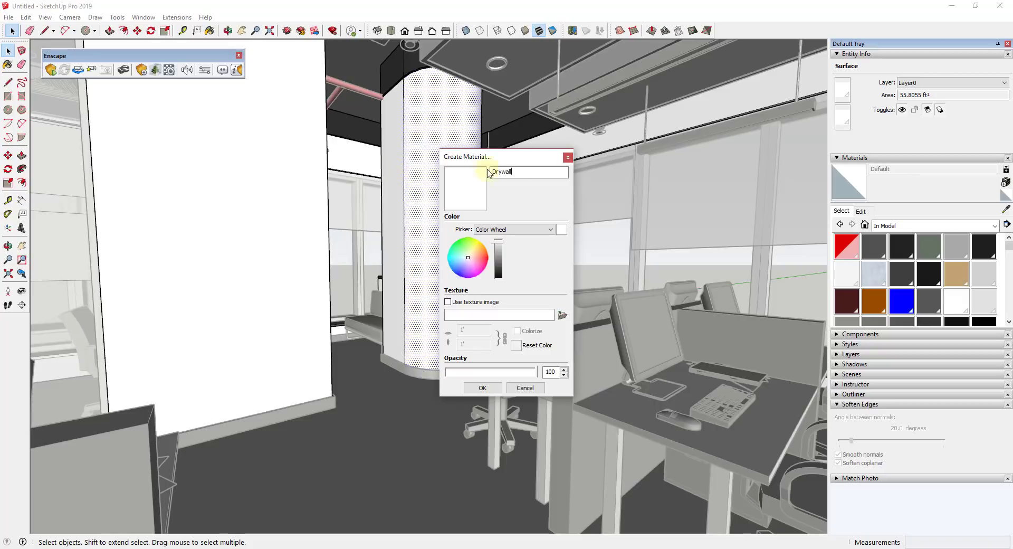
click(448, 302)
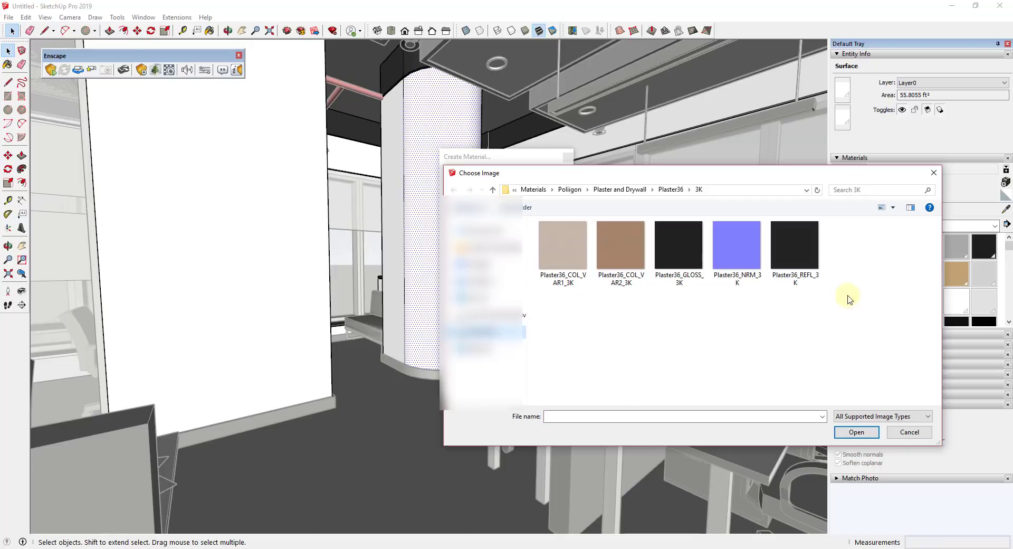
right_click(559, 250)
click(581, 235)
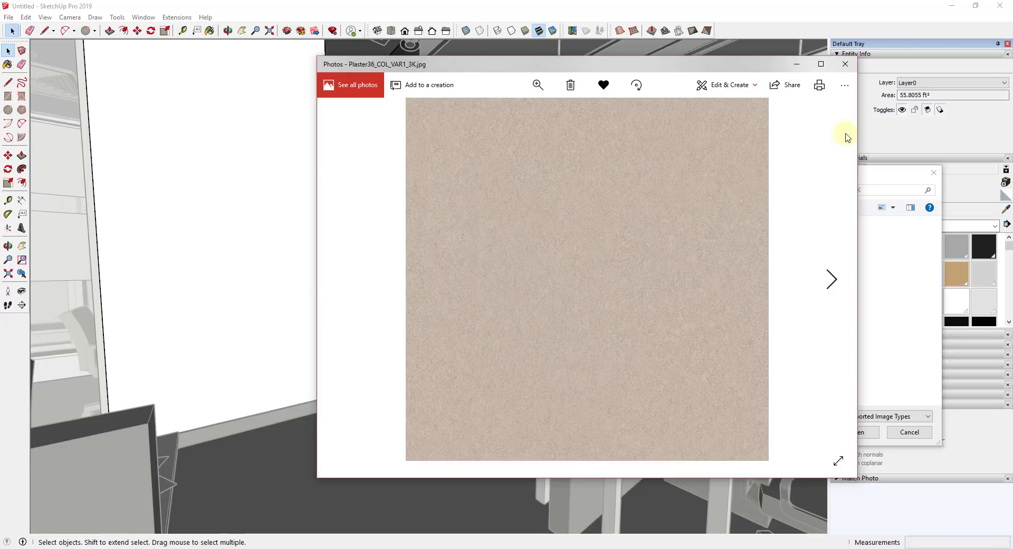
click(845, 74)
double_click(581, 248)
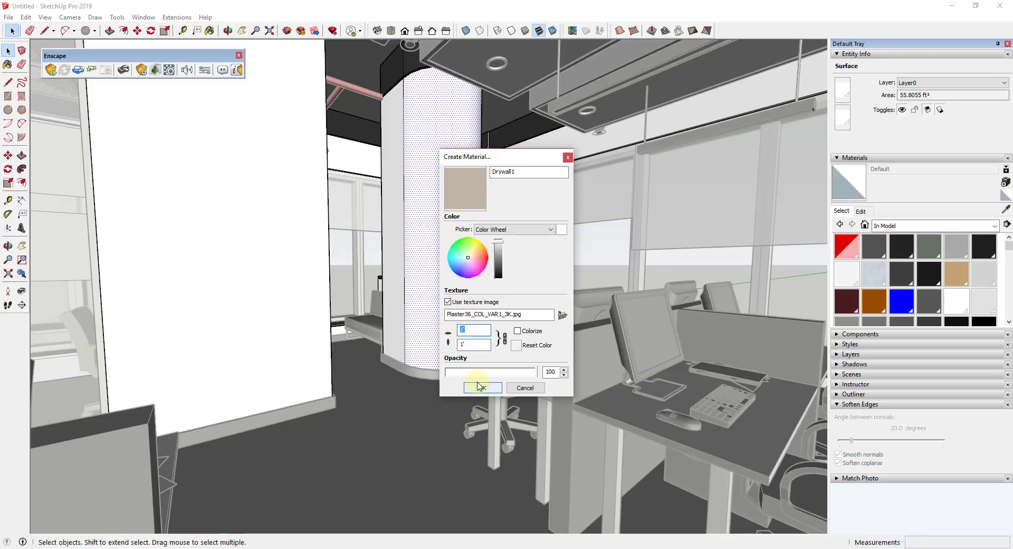
Step: Set the Drywall1 texture size to 6' and create the material
key(Tab)
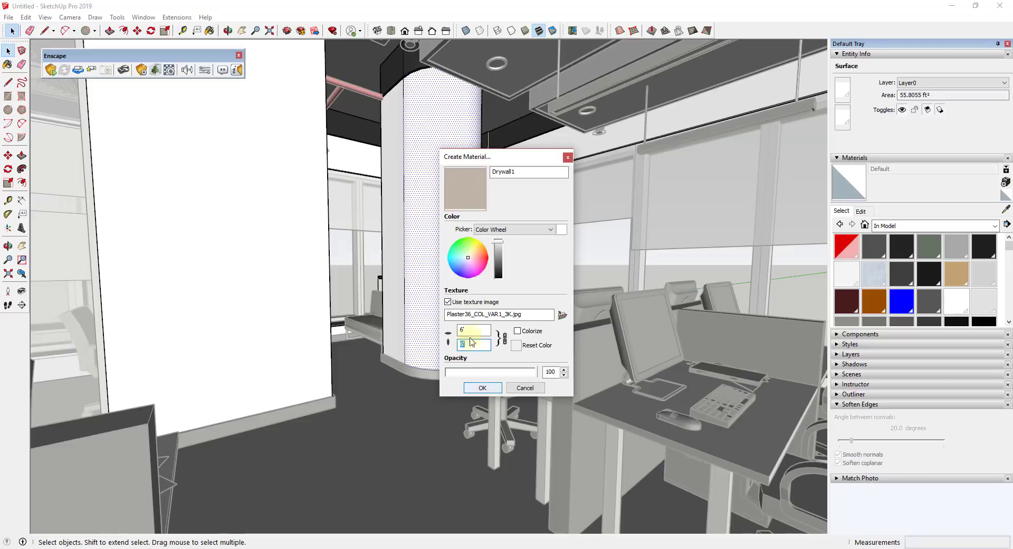
drag(491, 156, 813, 131)
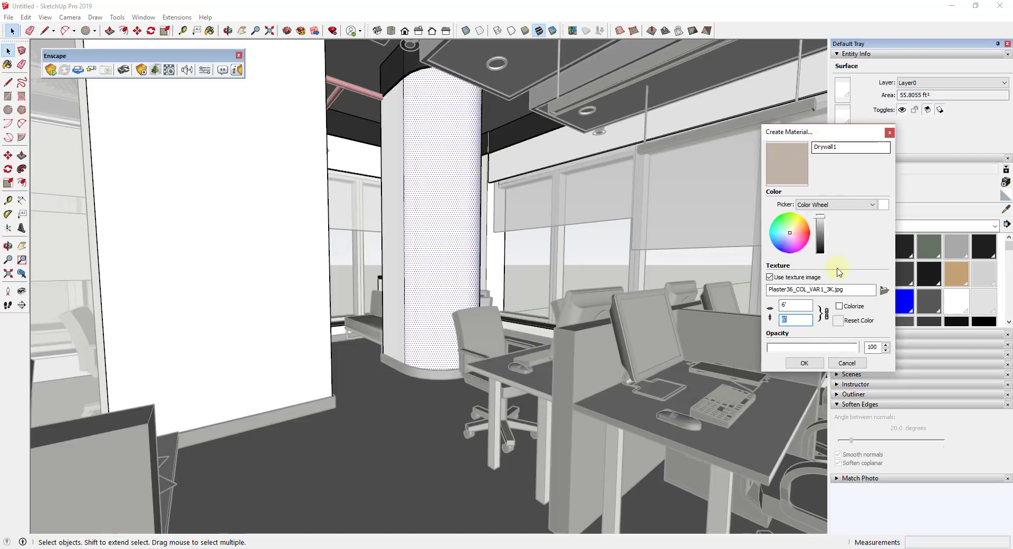
click(803, 363)
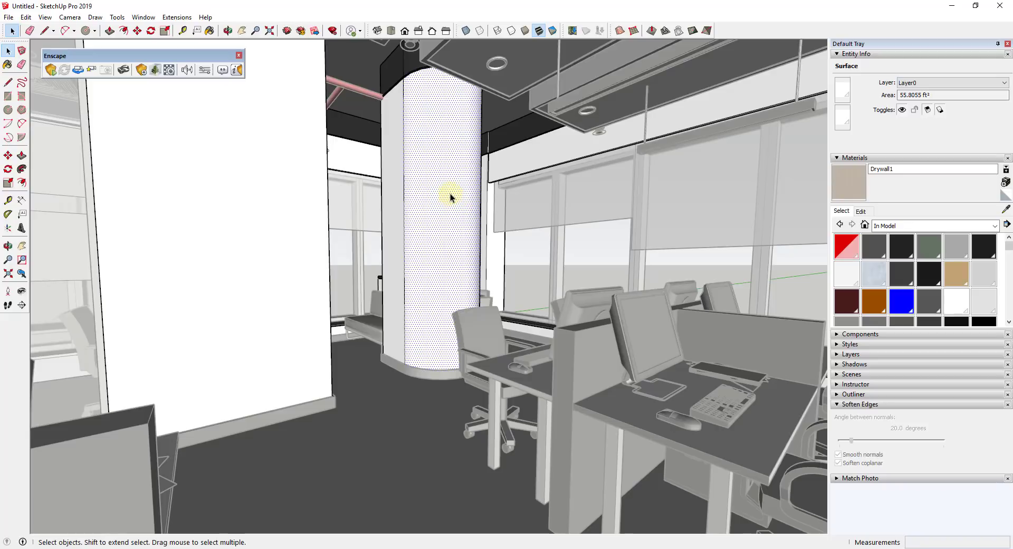
Step: Sample the column's existing material and select all faces in the wall group with the same material
middle_drag(451, 193, 433, 176)
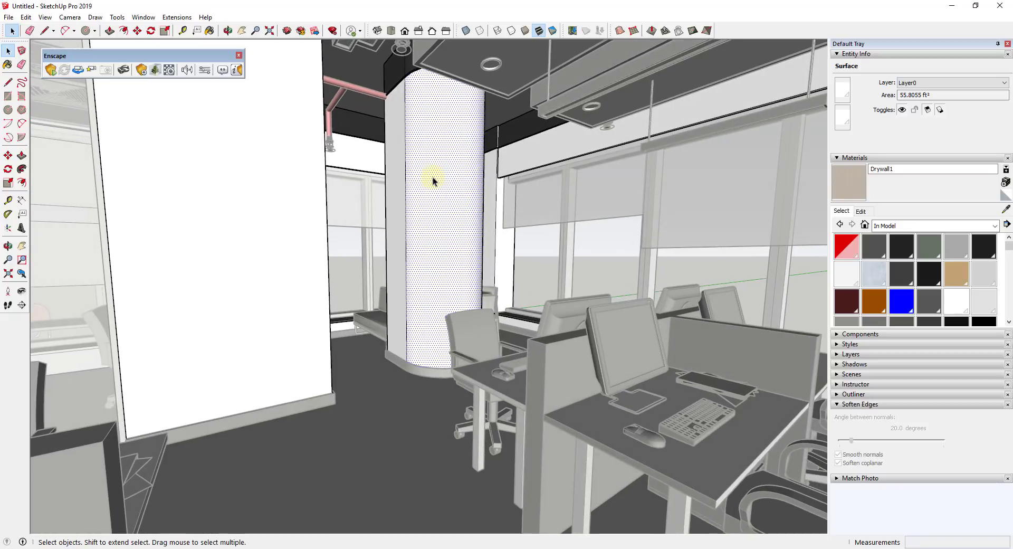
click(1004, 211)
click(464, 169)
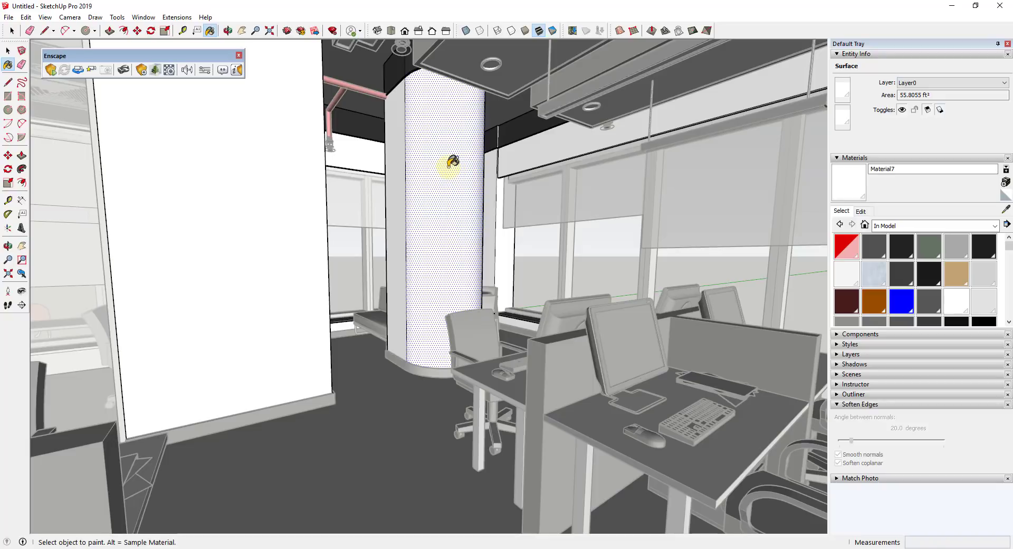
right_click(448, 166)
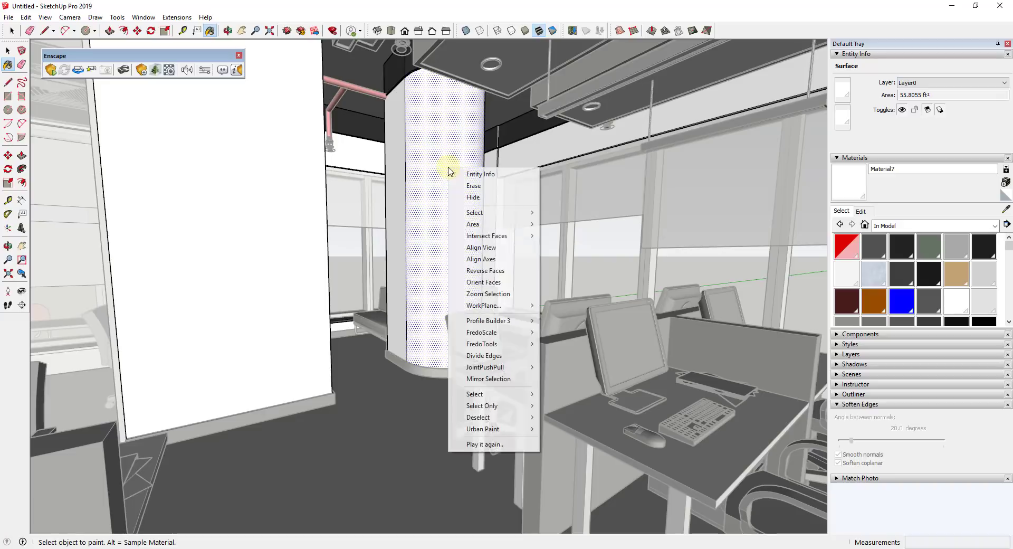
mouse_move(488, 218)
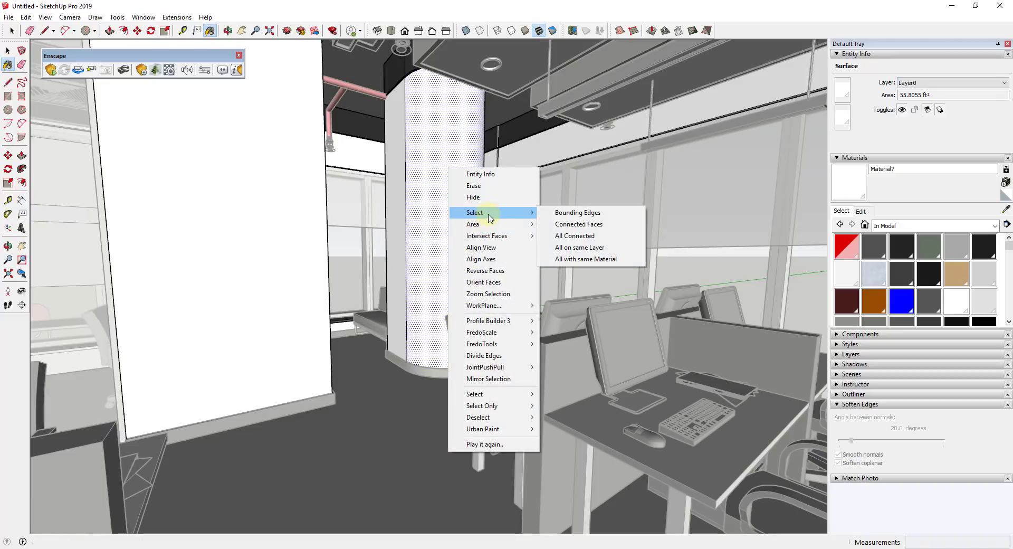
click(583, 259)
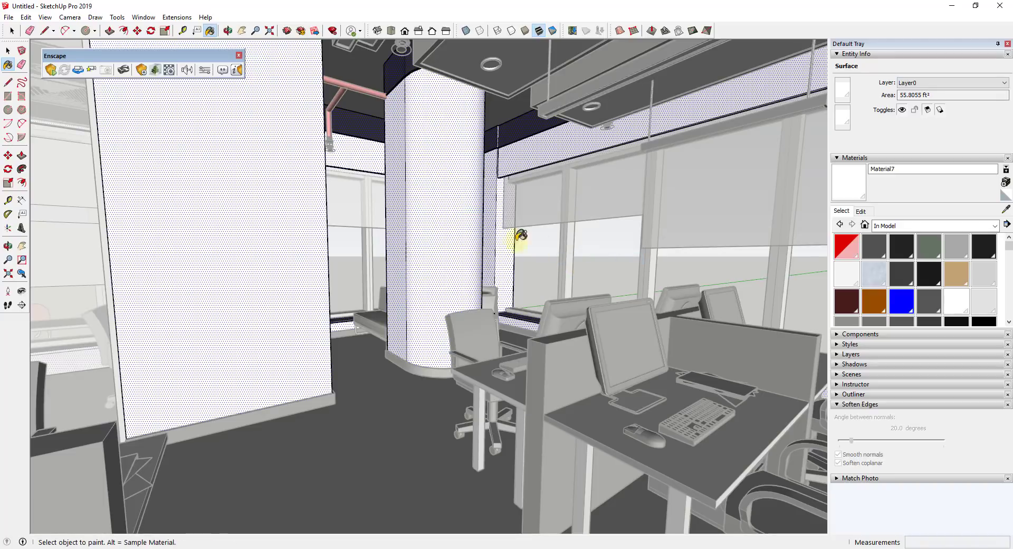
key(o)
mouse_move(572, 162)
mouse_down()
mouse_move(521, 169)
mouse_move(428, 153)
mouse_move(459, 169)
mouse_move(577, 181)
mouse_up()
key(b)
scroll(332, 276, down, 3)
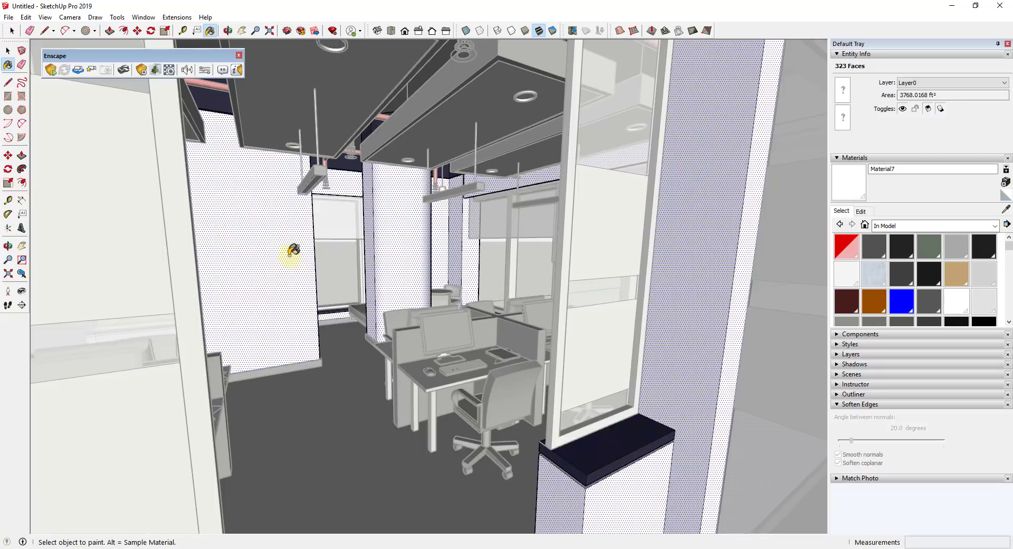
Step: Apply the in-model Drywall material to the selected wall and column faces
scroll(291, 256, up, 3)
scroll(352, 261, up, 2)
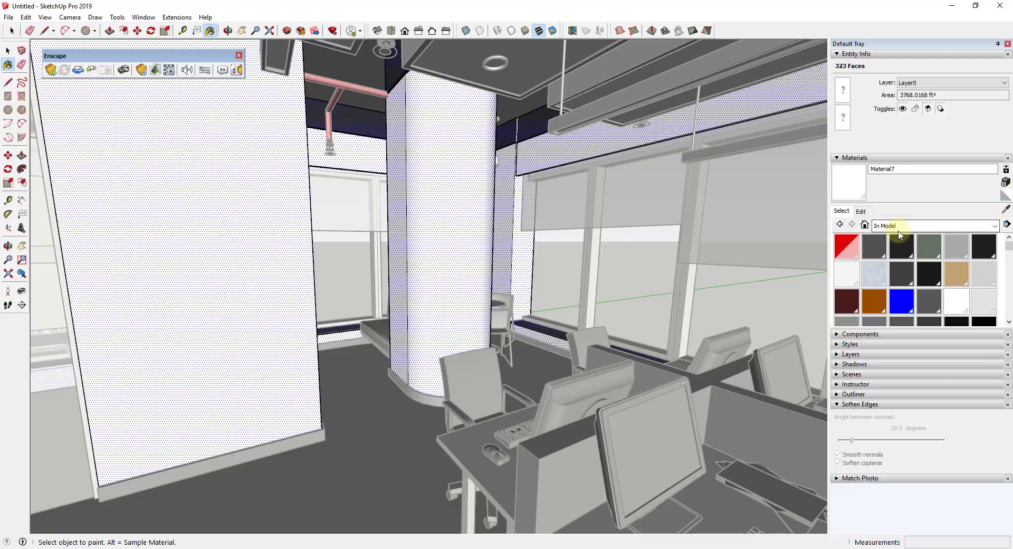
scroll(924, 256, down, 5)
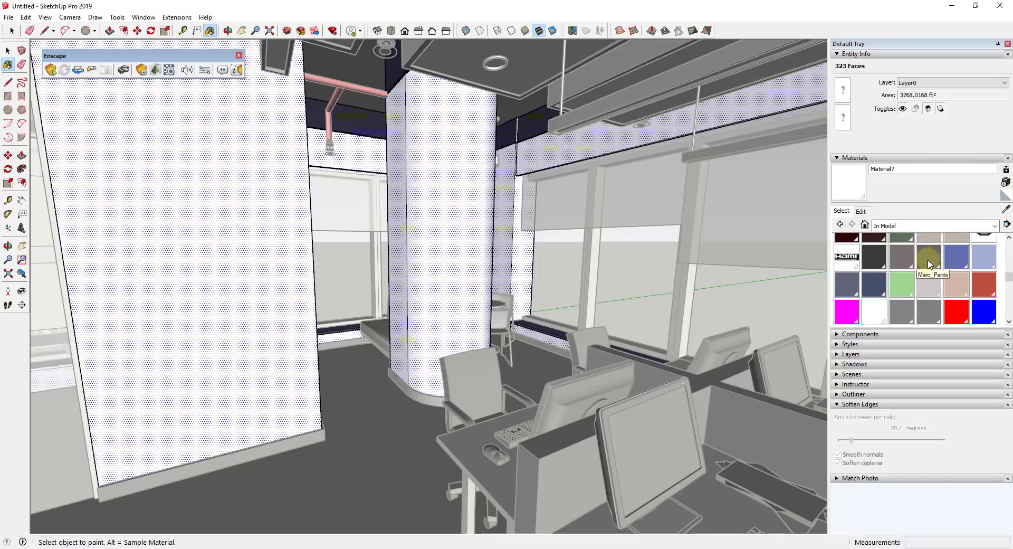
scroll(924, 279, up, 5)
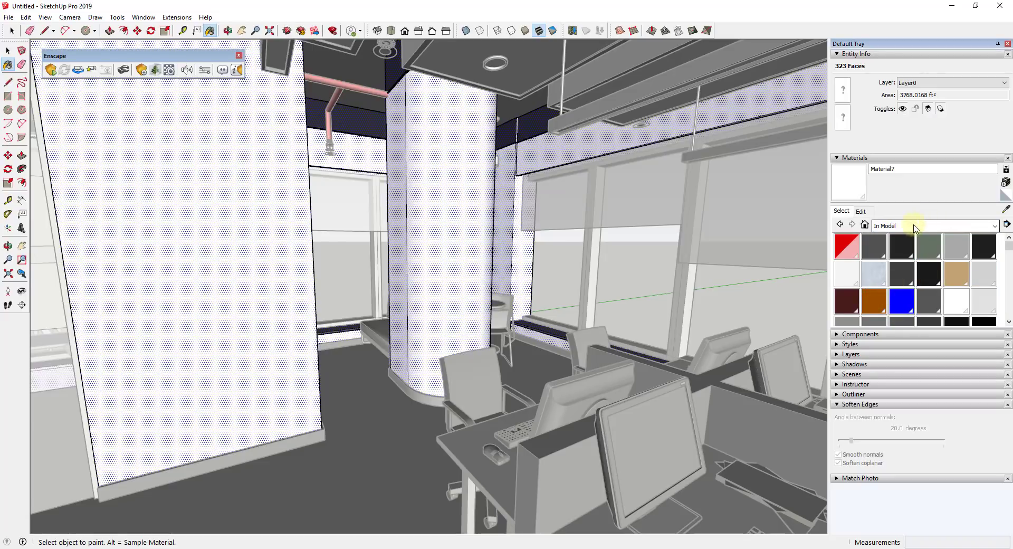
scroll(929, 275, down, 5)
click(928, 273)
click(478, 199)
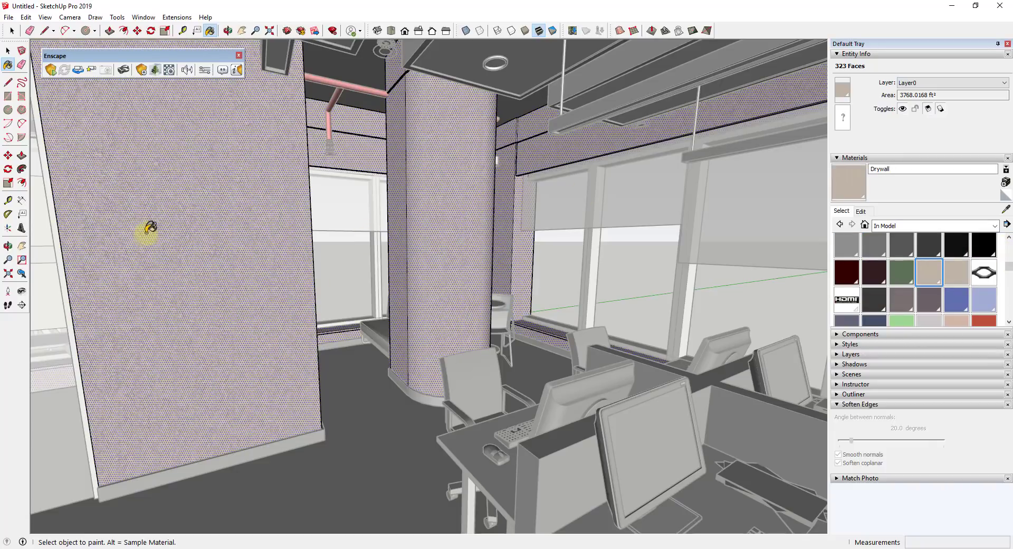
Step: Check the plaster texture on the wall beside the column and finish editing the wall group
middle_drag(429, 235, 457, 229)
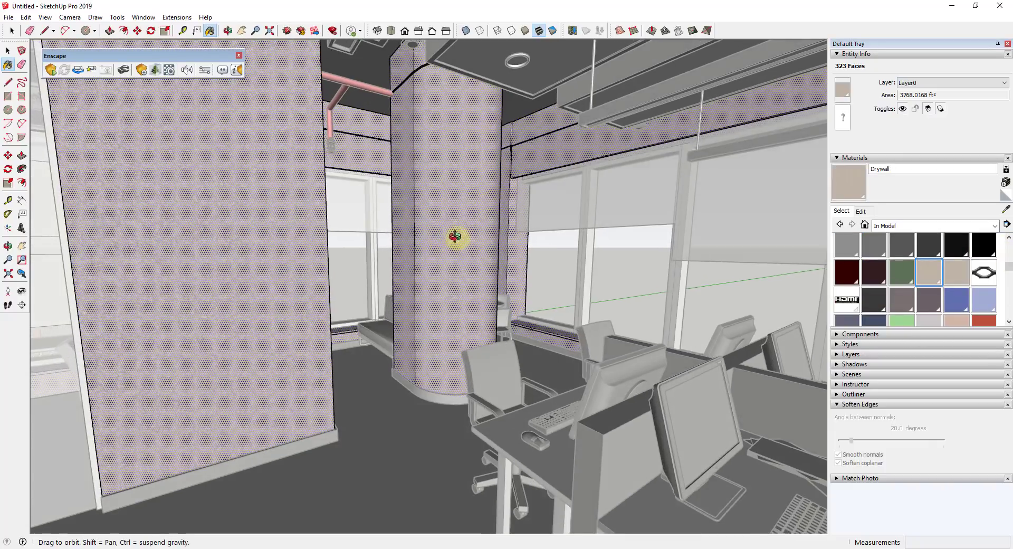
scroll(199, 219, up, 6)
scroll(220, 221, up, 4)
scroll(244, 212, down, 6)
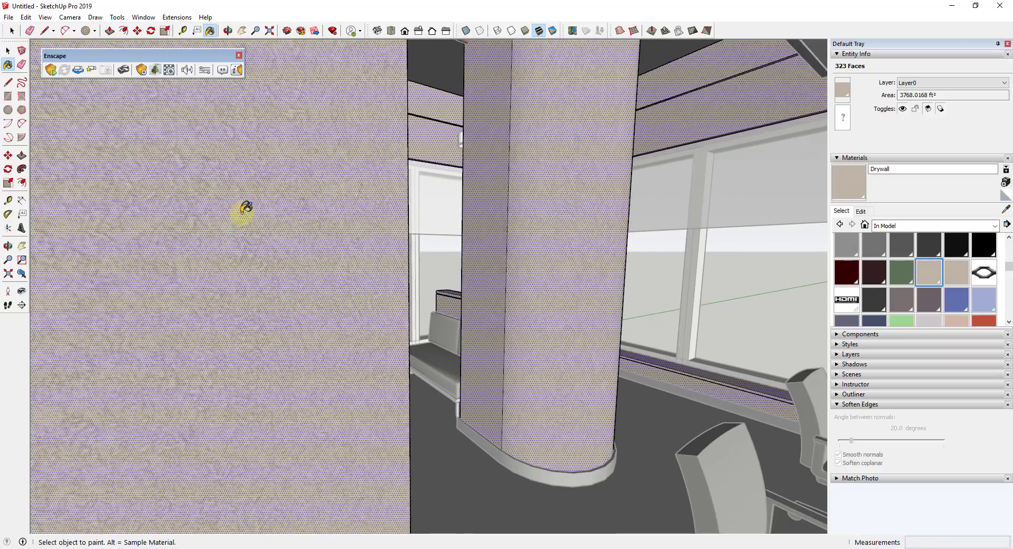
scroll(554, 210, down, 5)
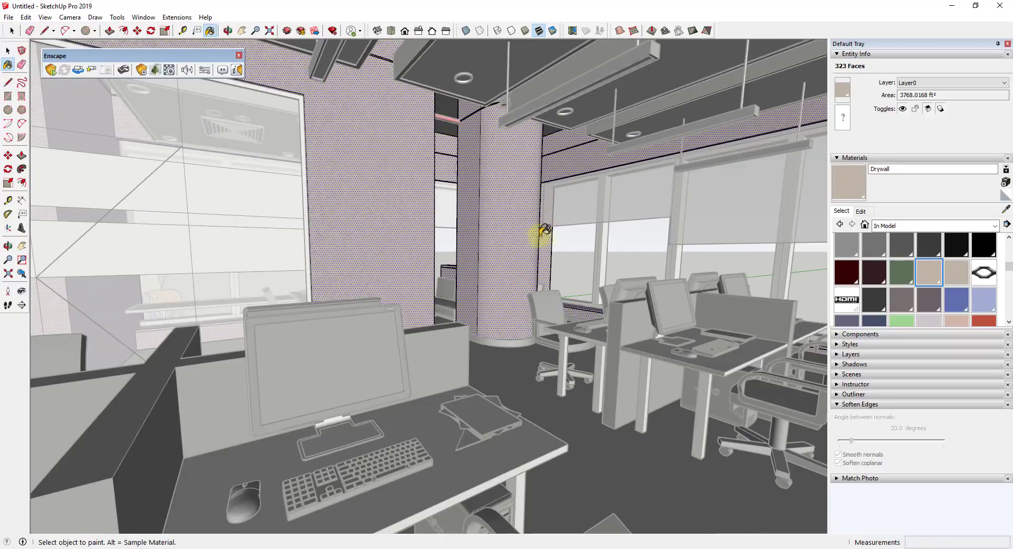
scroll(554, 225, up, 5)
scroll(279, 194, up, 5)
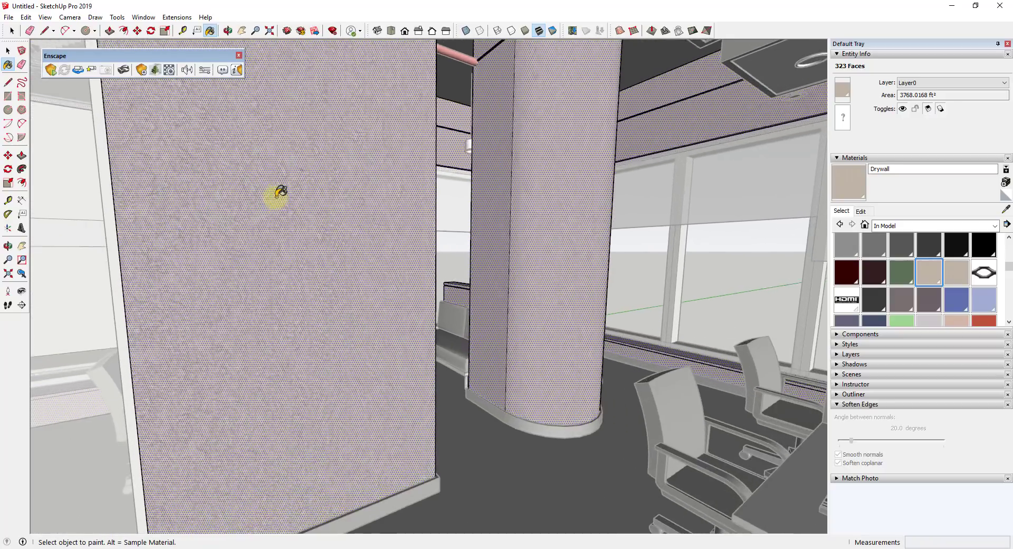
key(space)
click(391, 213)
key(Escape)
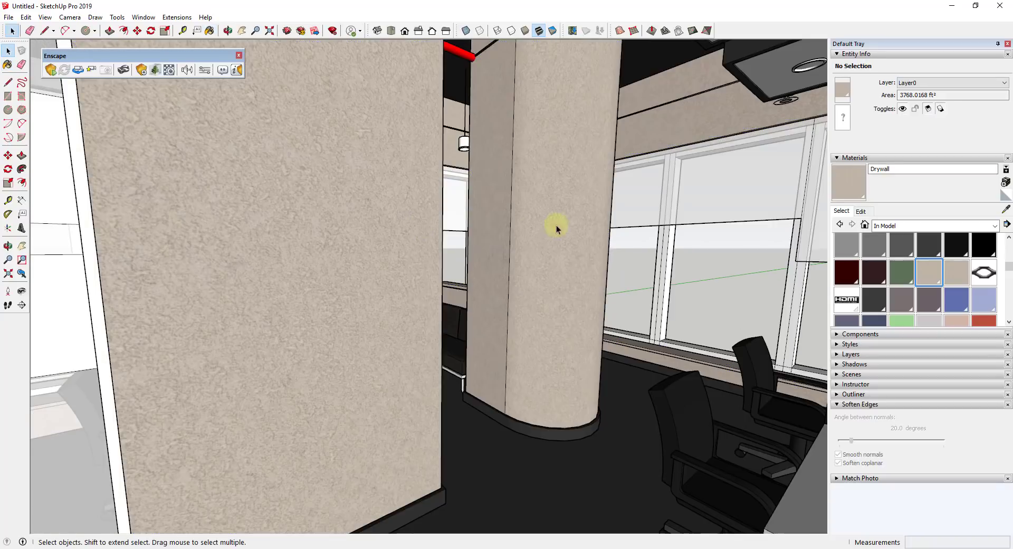
Step: Sample the column's Drywall material and set its texture size to 6'
scroll(591, 203, up, 4)
scroll(581, 227, up, 2)
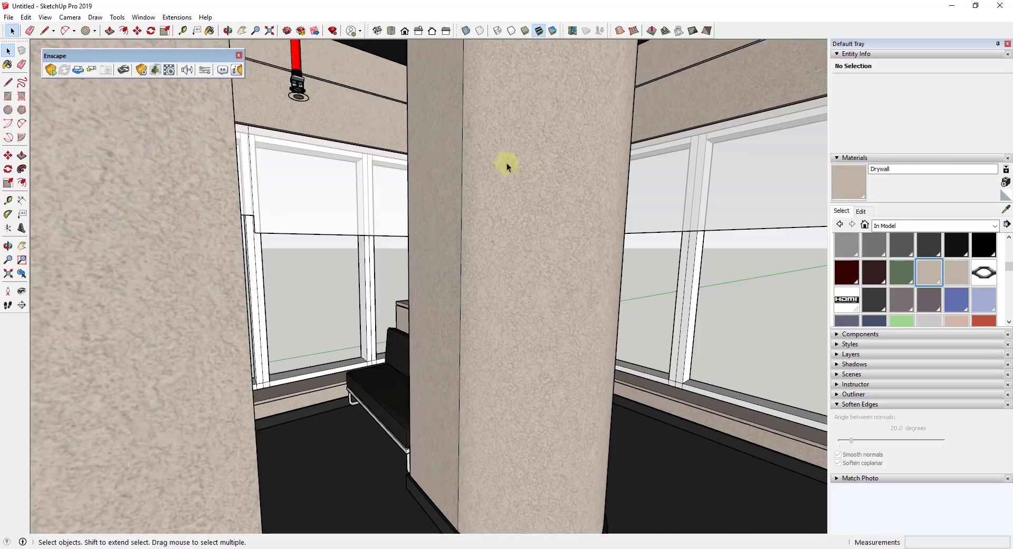
scroll(546, 207, up, 5)
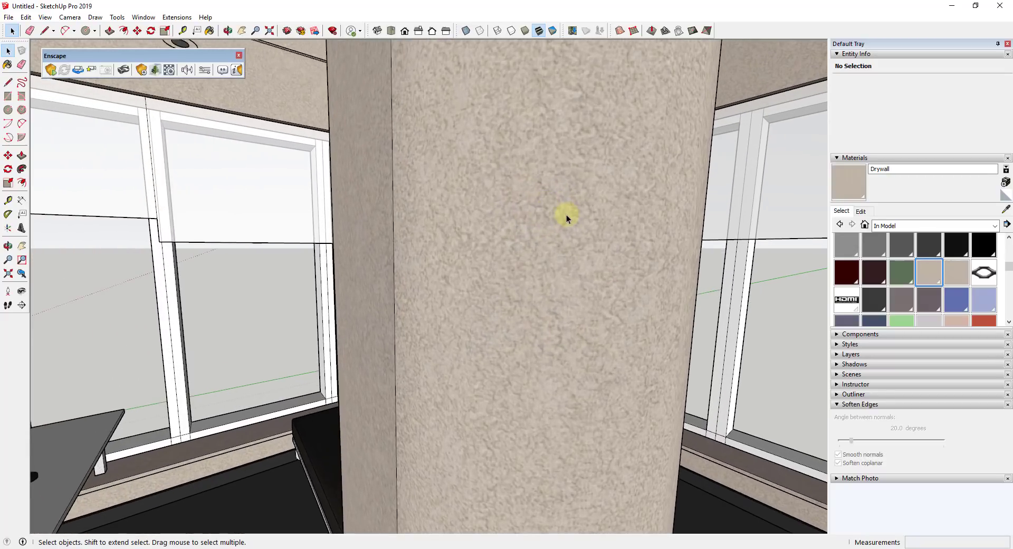
scroll(535, 221, down, 4)
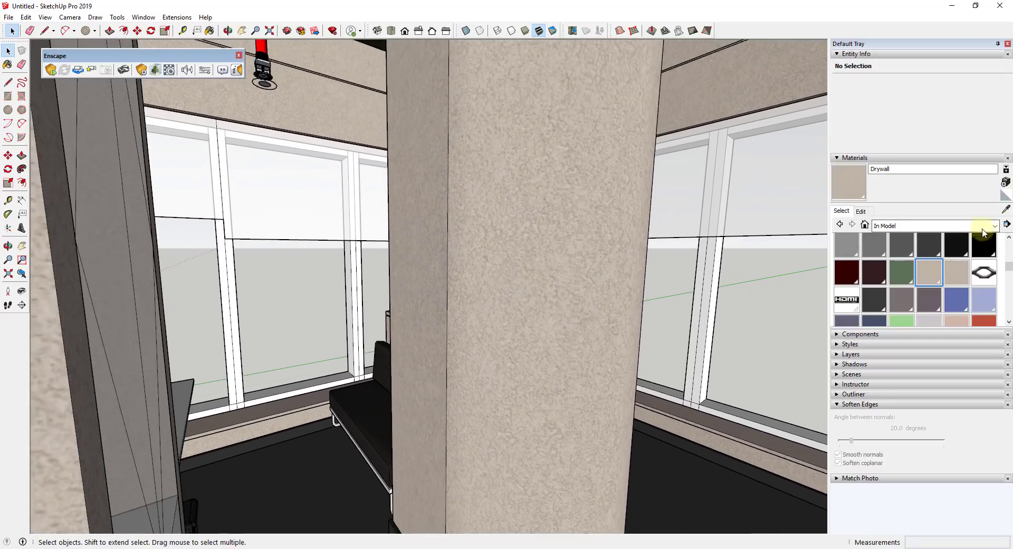
click(1005, 211)
click(583, 163)
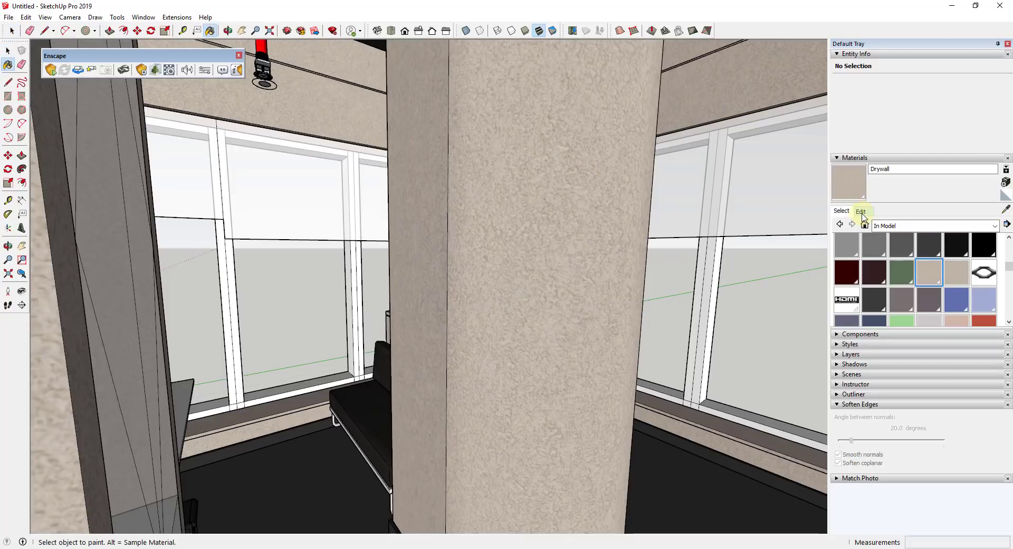
click(860, 211)
double_click(869, 332)
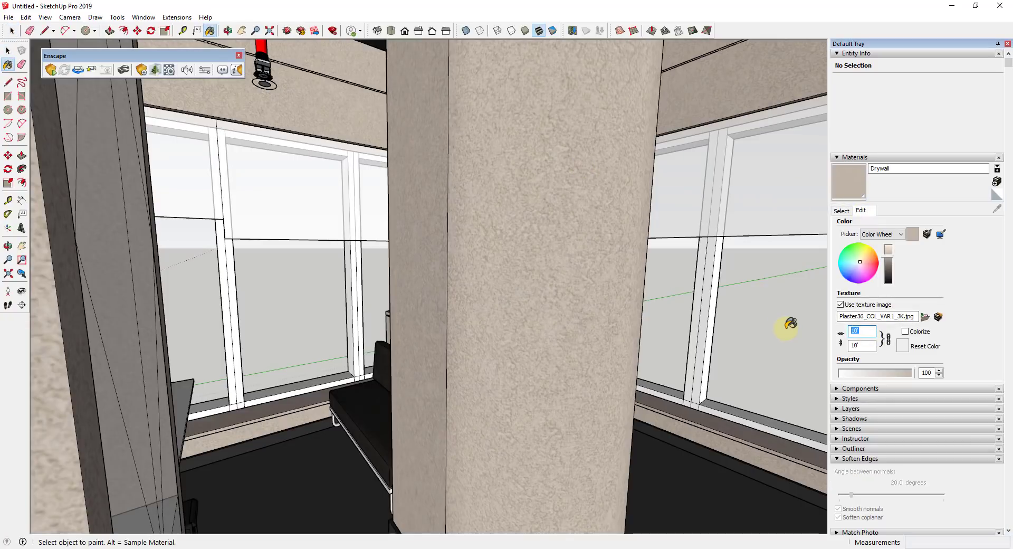
text(6')
key(Return)
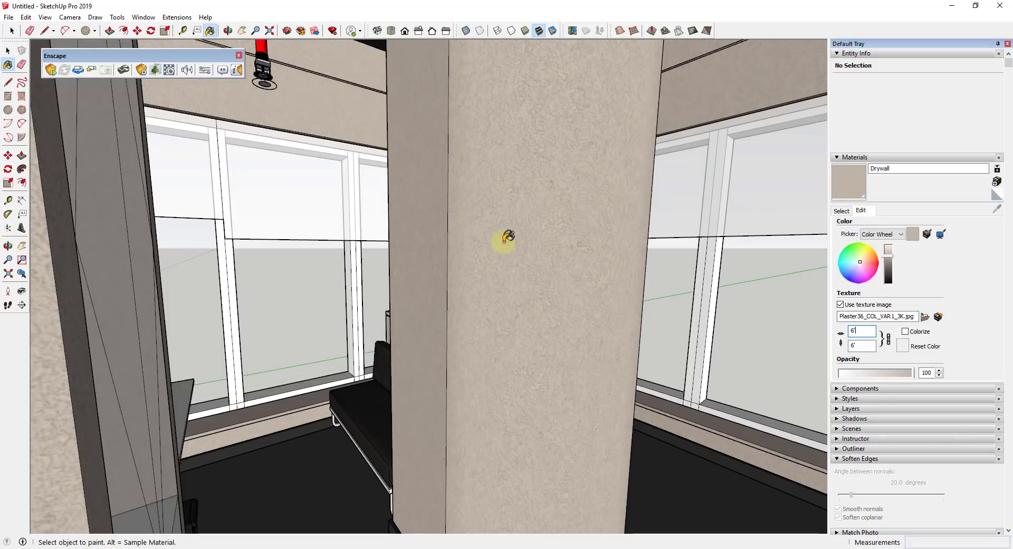
Step: Select the floor group and sample the floor's existing material
scroll(508, 236, down, 5)
middle_drag(495, 219, 745, 322)
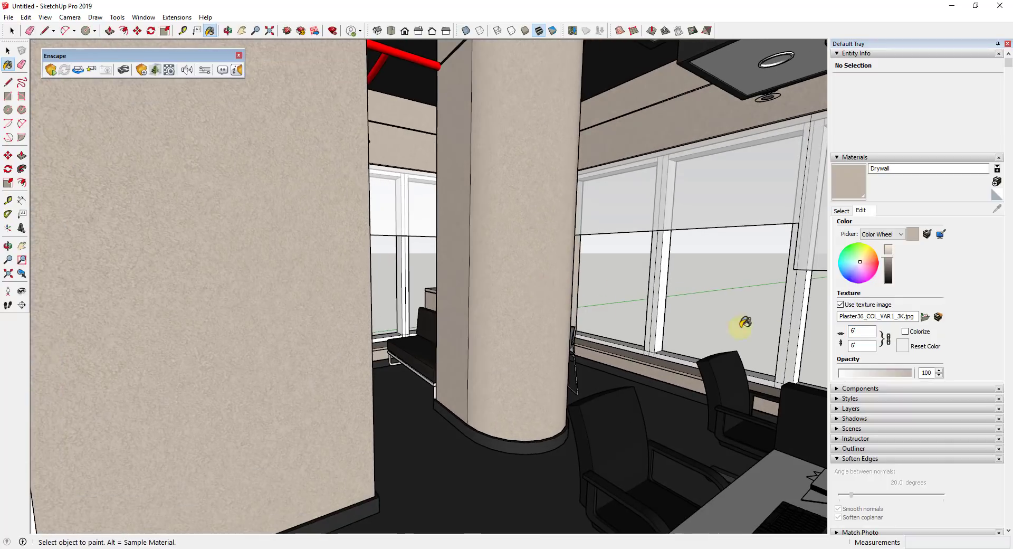
scroll(517, 305, down, 3)
middle_drag(533, 309, 520, 285)
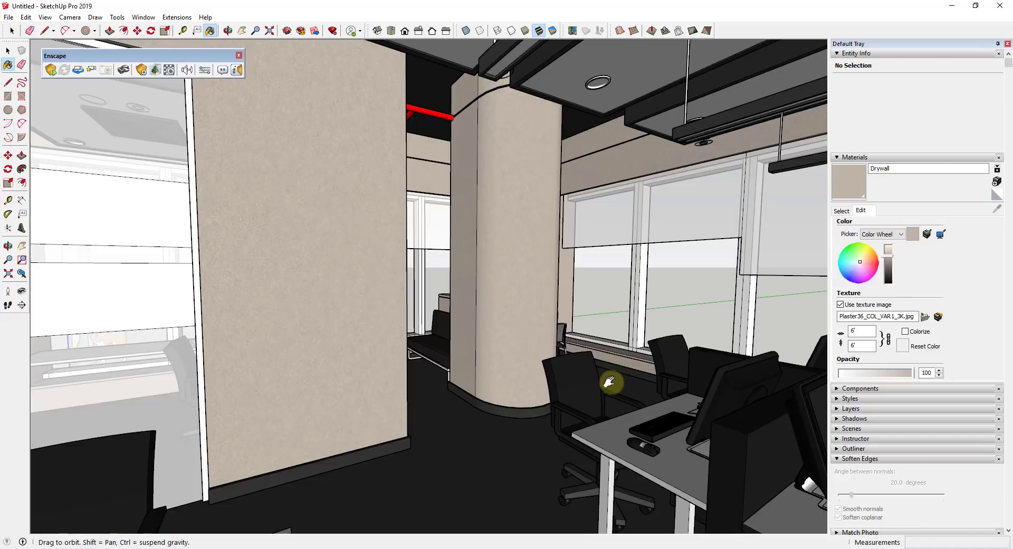
middle_drag(606, 388, 446, 230)
key(space)
click(468, 385)
middle_drag(469, 385, 426, 476)
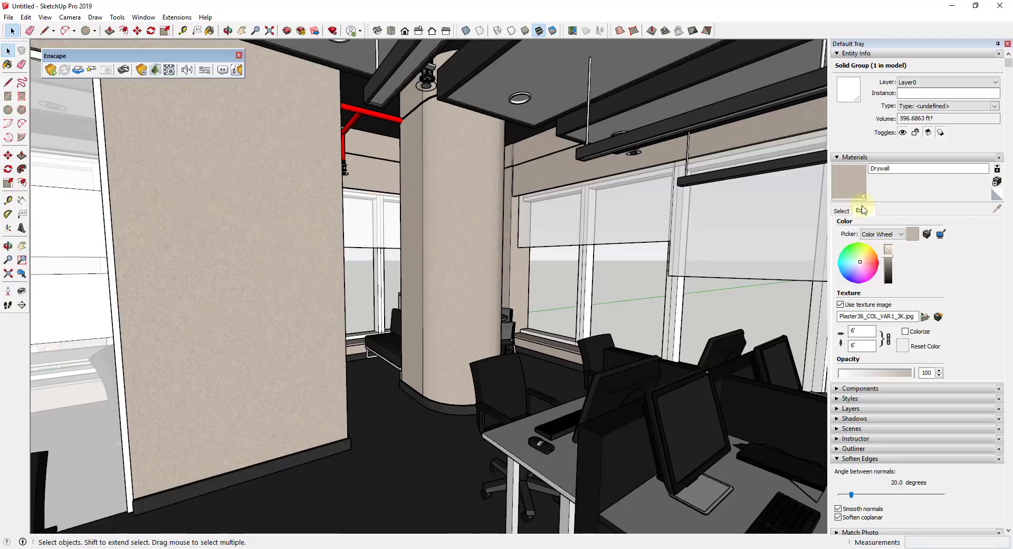
click(842, 211)
click(1005, 209)
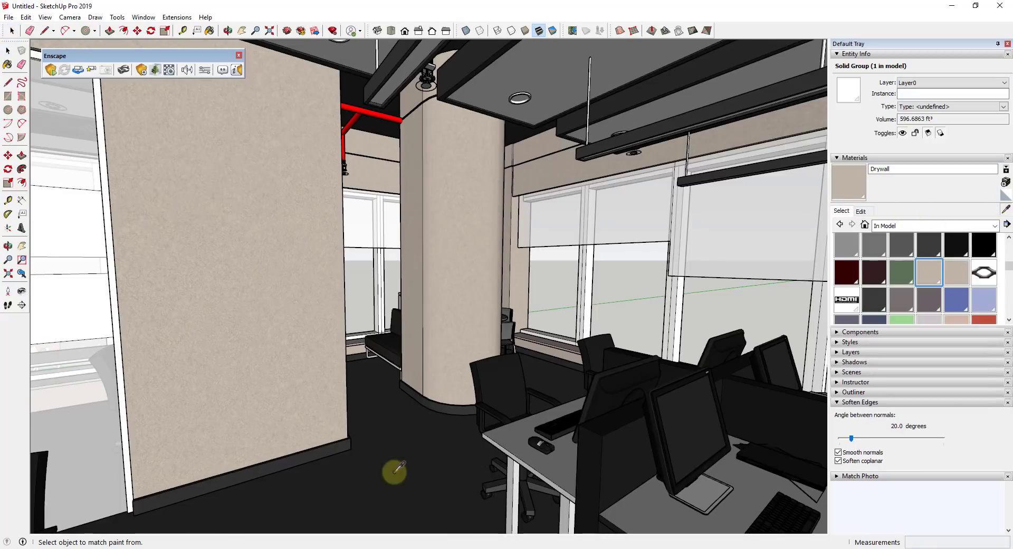
click(420, 456)
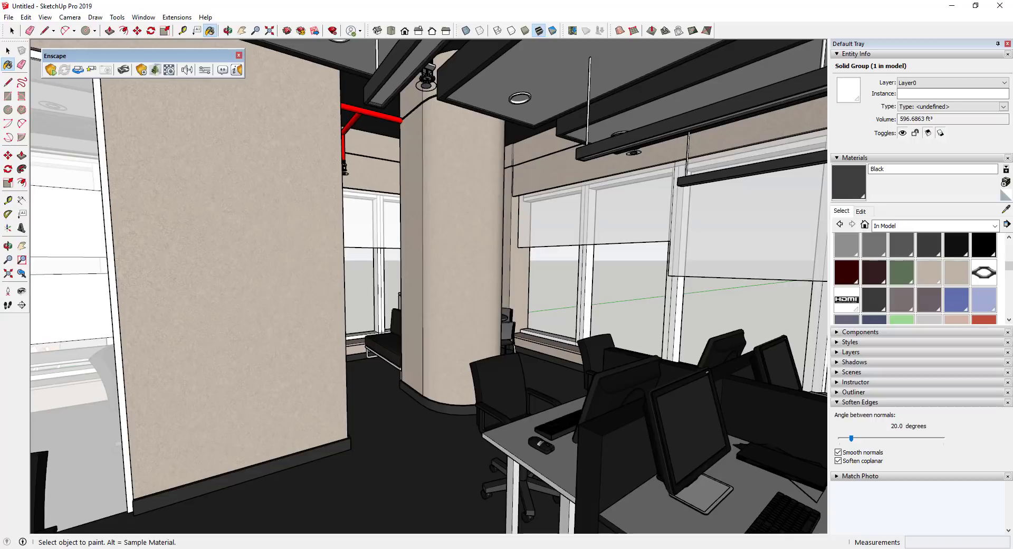
Step: Create a new material named Carpet with a dark striped carpet texture
key(alt+Tab)
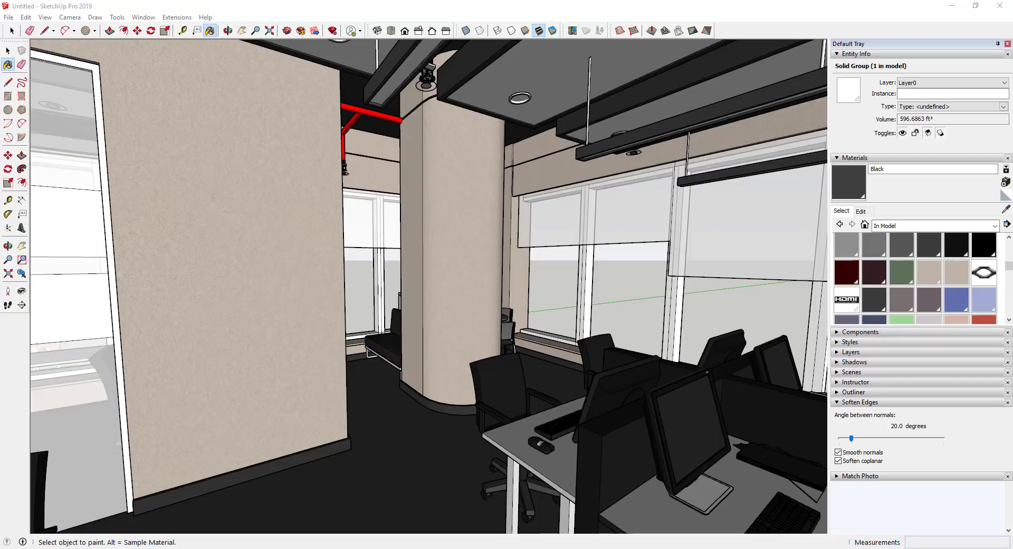
click(1006, 183)
click(770, 274)
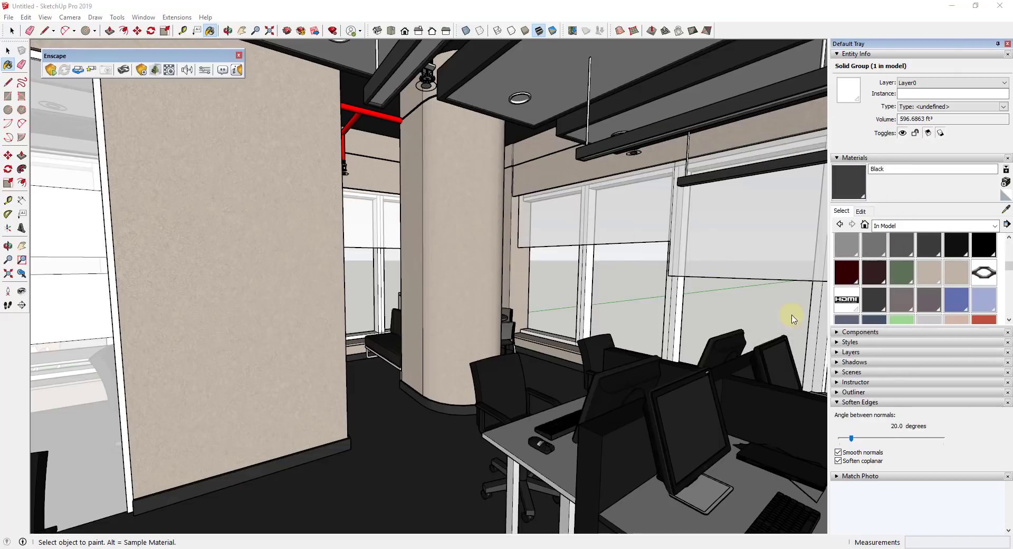
Step: Open the floor group for editing and paint its floor face with the Carpet material
click(401, 446)
scroll(413, 477, down, 4)
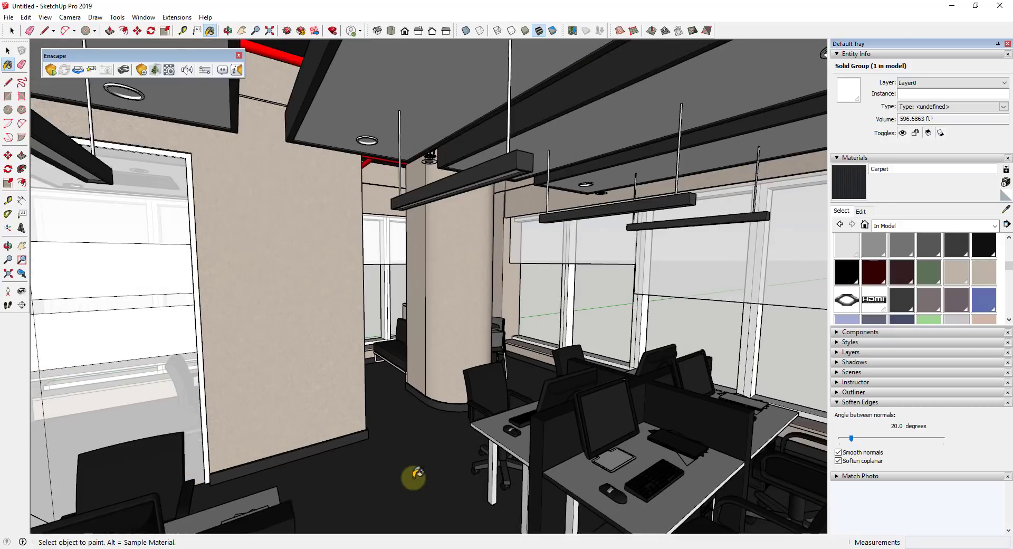
scroll(412, 477, up, 2)
key(space)
middle_drag(408, 476, 401, 464)
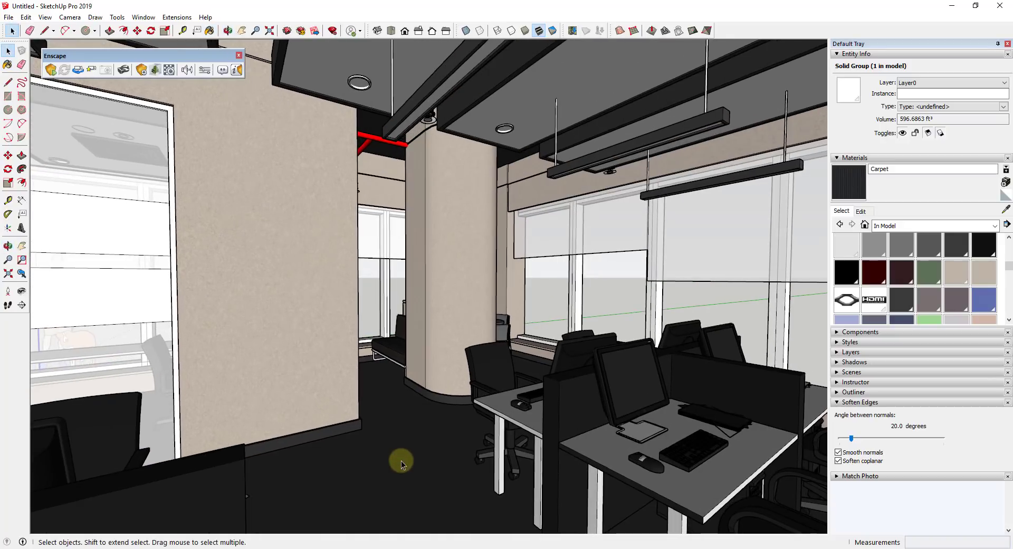
double_click(402, 458)
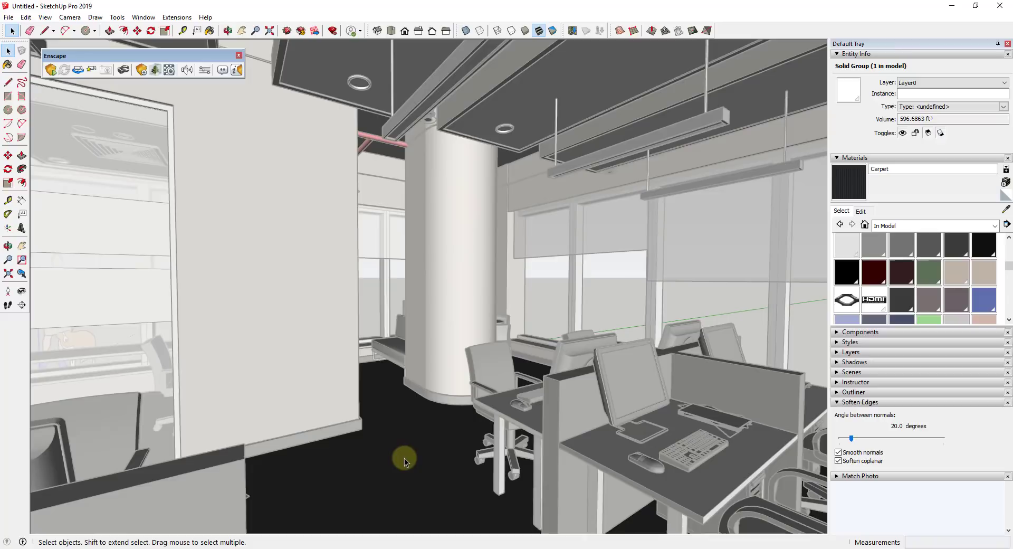
key(b)
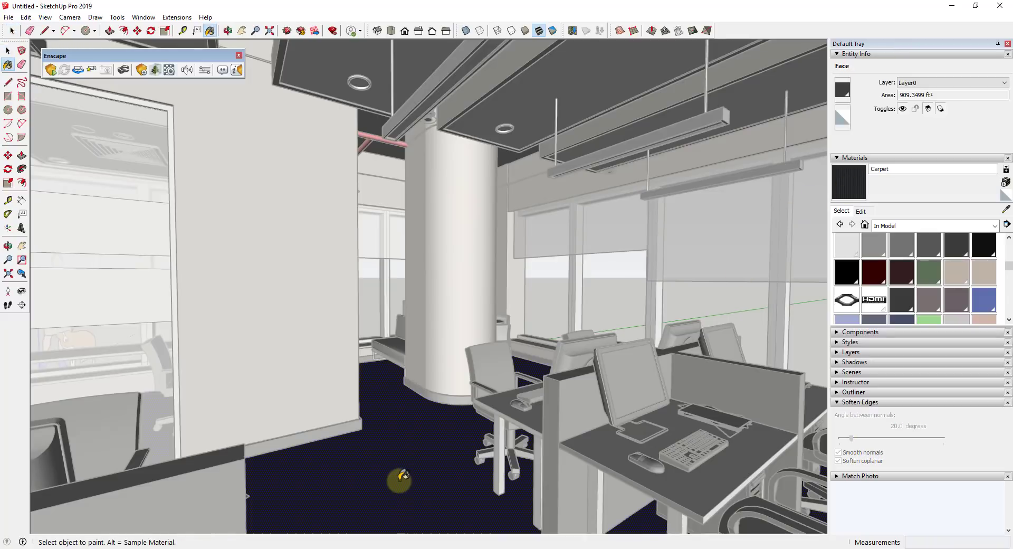
mouse_move(417, 499)
middle_down()
mouse_move(391, 517)
mouse_move(416, 522)
mouse_move(422, 356)
mouse_move(375, 481)
mouse_move(390, 494)
mouse_move(405, 486)
mouse_move(398, 507)
mouse_move(427, 462)
middle_up()
Step: Rotate the carpet texture on the floor face by 90 degrees using texture positioning
right_click(427, 461)
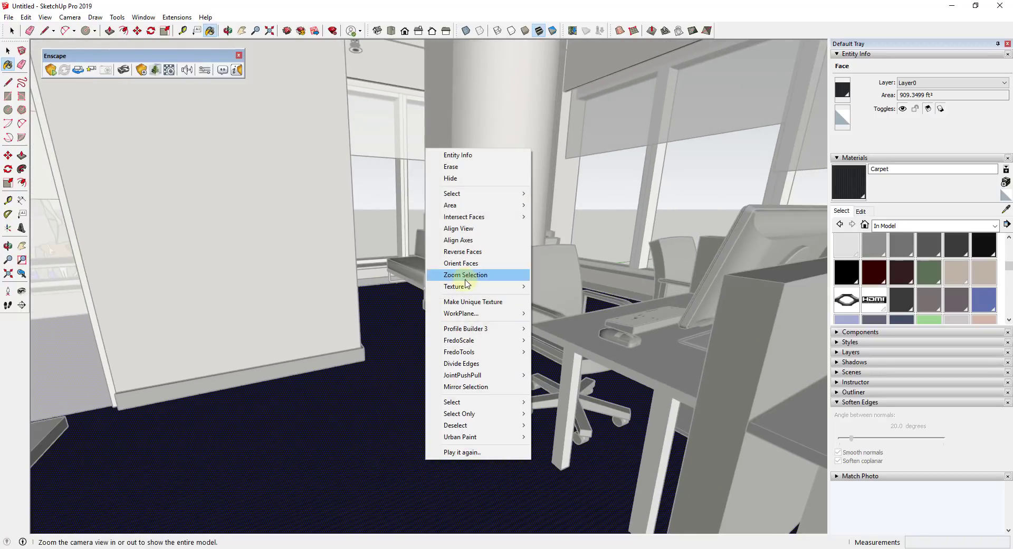
mouse_move(460, 293)
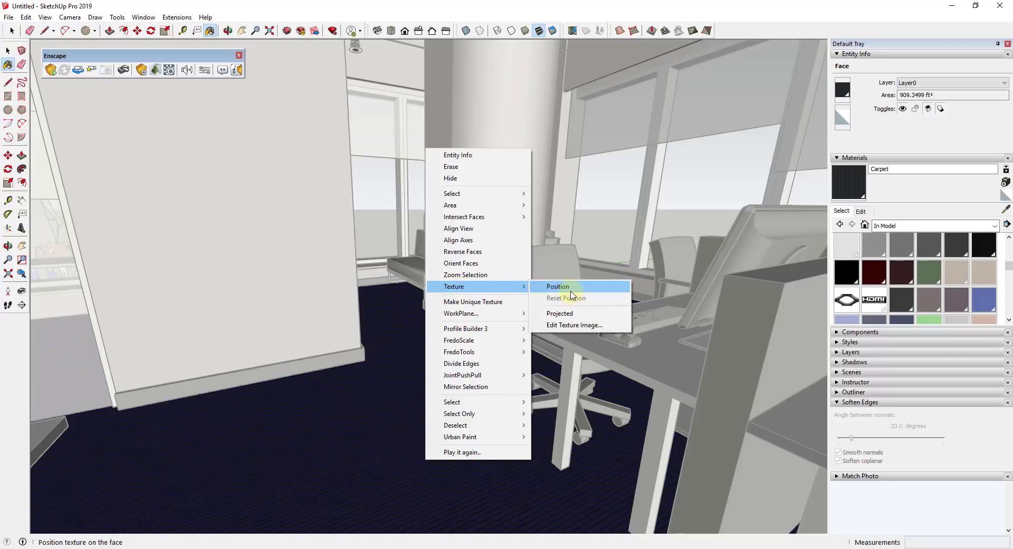
click(564, 288)
right_click(441, 447)
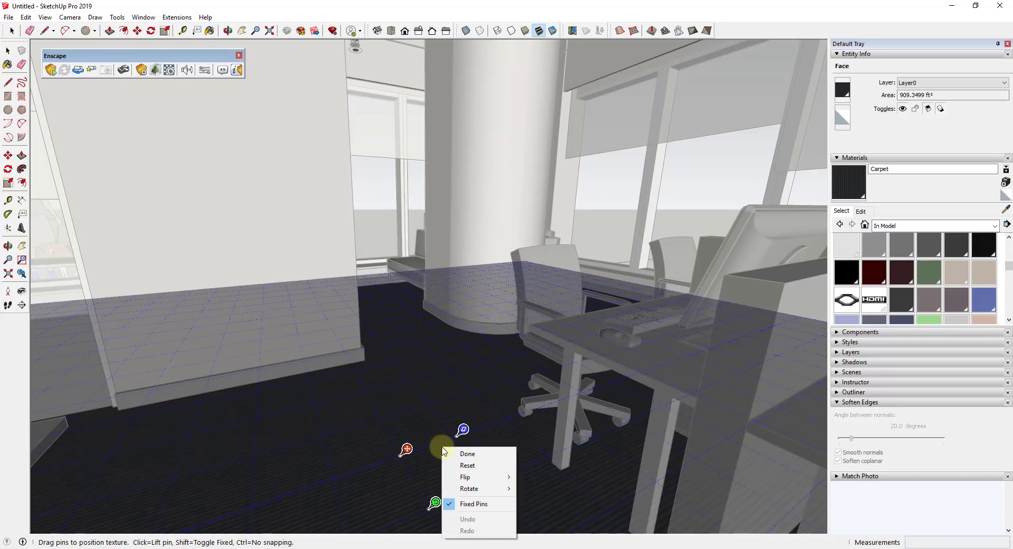
mouse_move(481, 488)
click(551, 490)
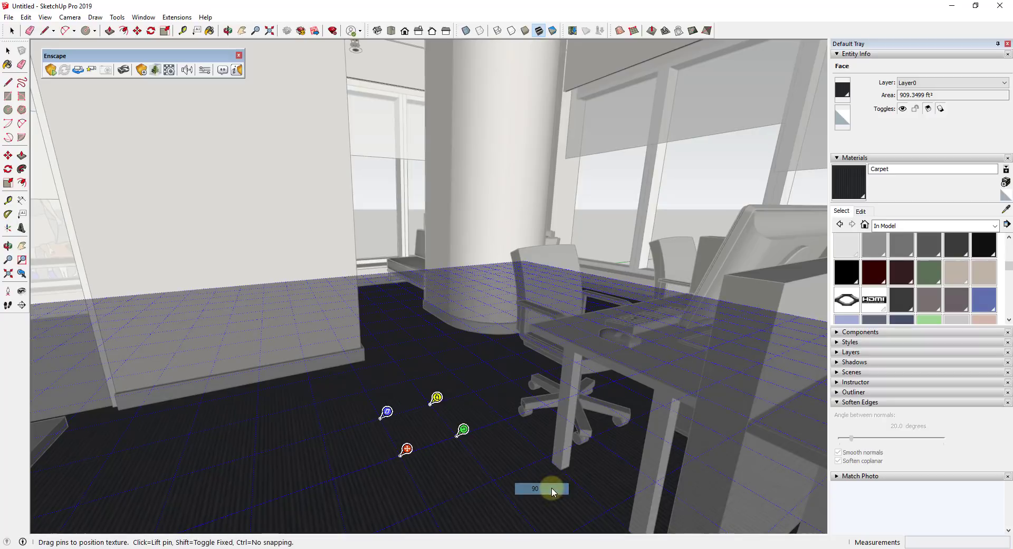
key(Return)
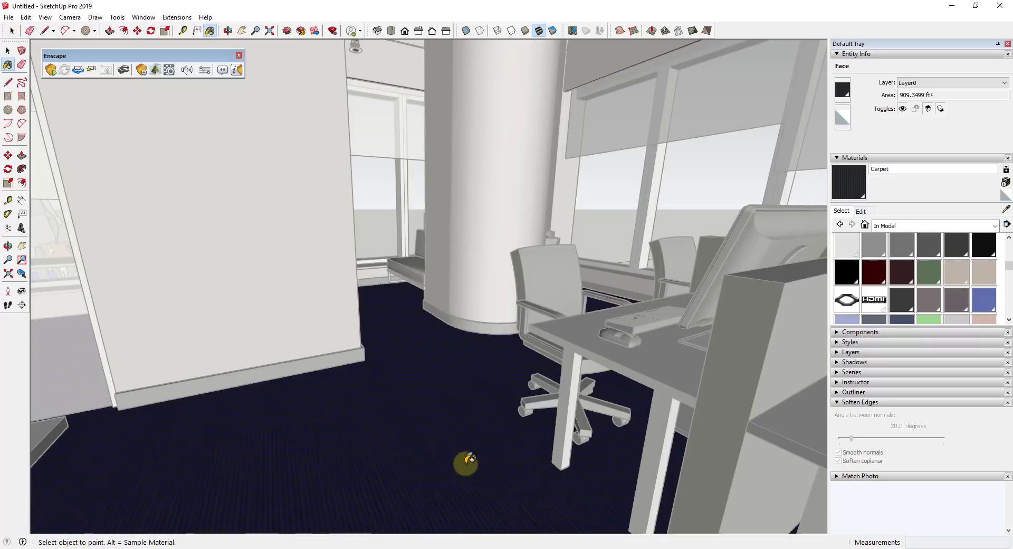
Step: Finish editing the floor group and start the Enscape render window for the office view
scroll(411, 486, up, 6)
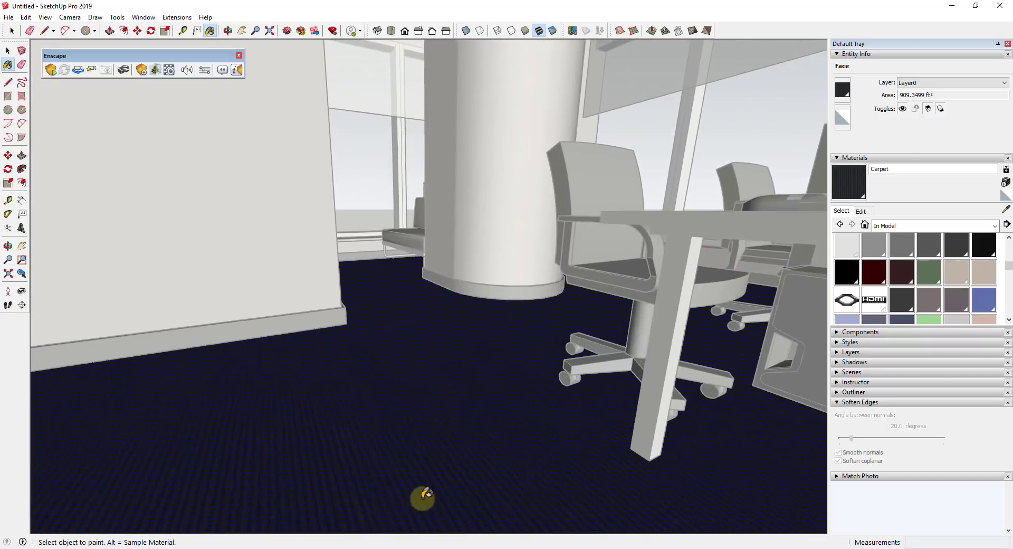
scroll(450, 496, down, 6)
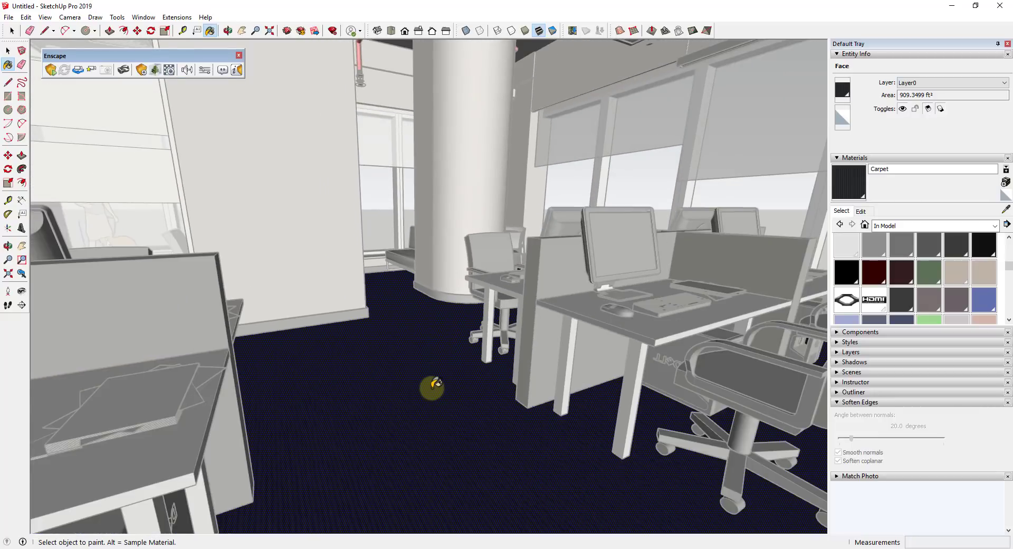
mouse_move(436, 385)
middle_down()
mouse_move(441, 393)
mouse_move(450, 357)
mouse_move(432, 397)
mouse_move(438, 412)
mouse_move(445, 372)
middle_up()
click(428, 239)
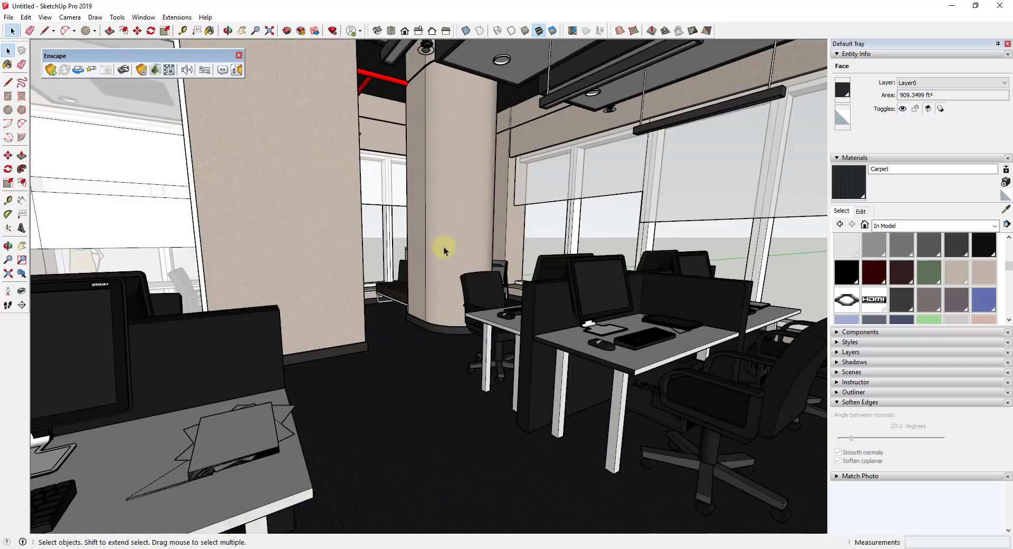
mouse_move(454, 304)
middle_down()
mouse_move(469, 297)
mouse_move(414, 343)
mouse_move(406, 332)
middle_up()
click(51, 71)
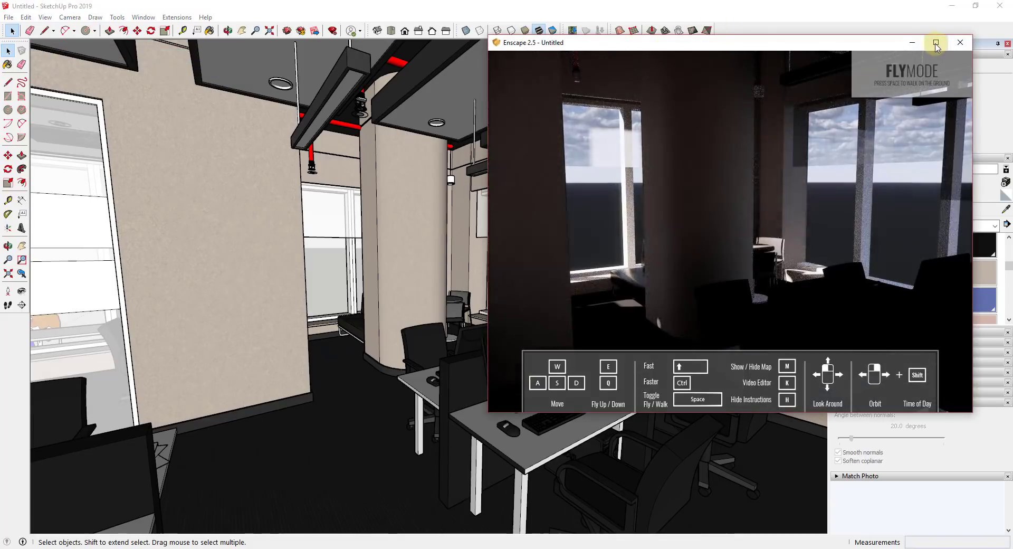
Step: Enlarge the Enscape render and fly through the office to examine the drywall, ceiling panels and carpet
drag(700, 241, 725, 211)
key(s)
key(w)
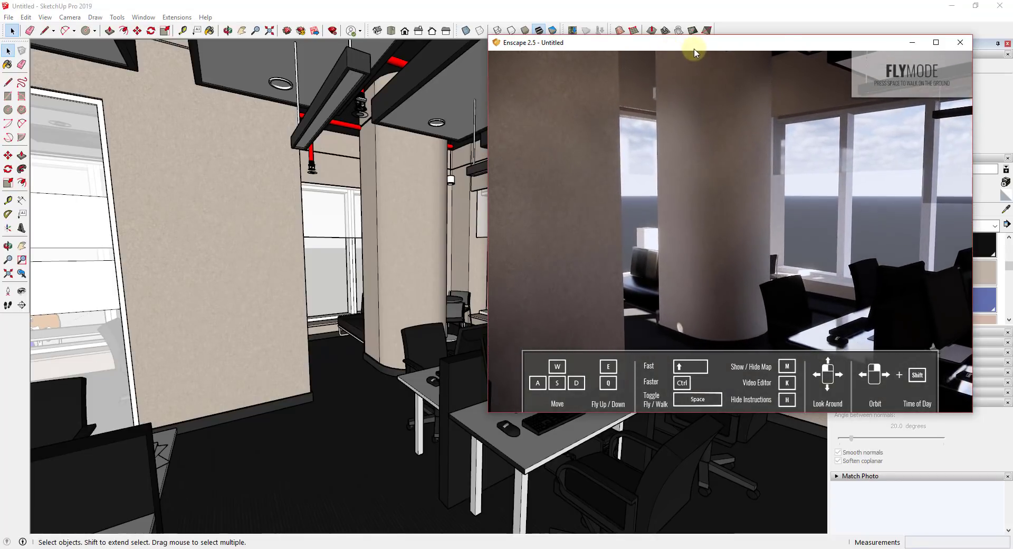
drag(690, 42, 541, 51)
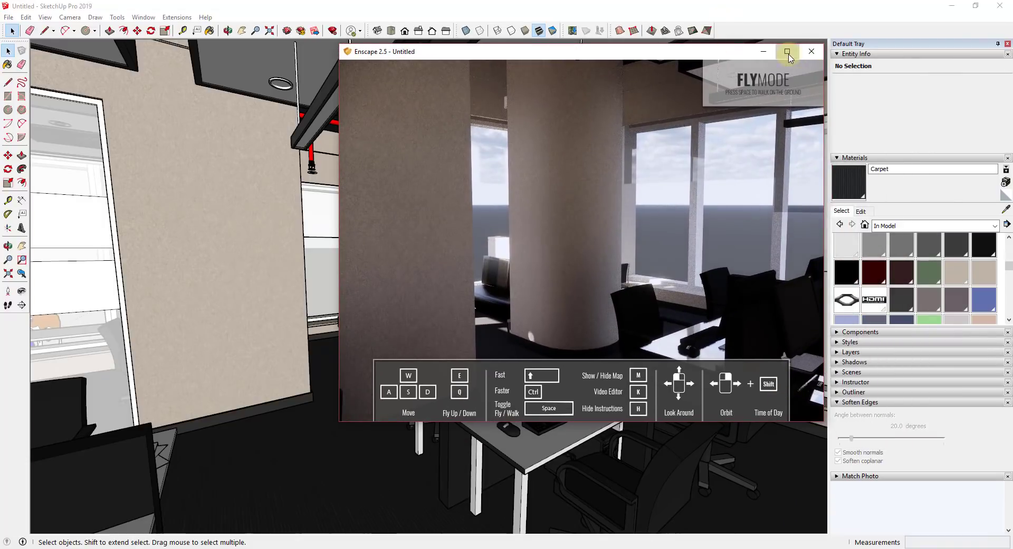
click(788, 54)
drag(603, 236, 541, 262)
key(w)
mouse_move(542, 225)
mouse_down()
mouse_move(500, 210)
mouse_move(520, 210)
mouse_move(508, 188)
mouse_move(522, 212)
mouse_move(545, 219)
mouse_up()
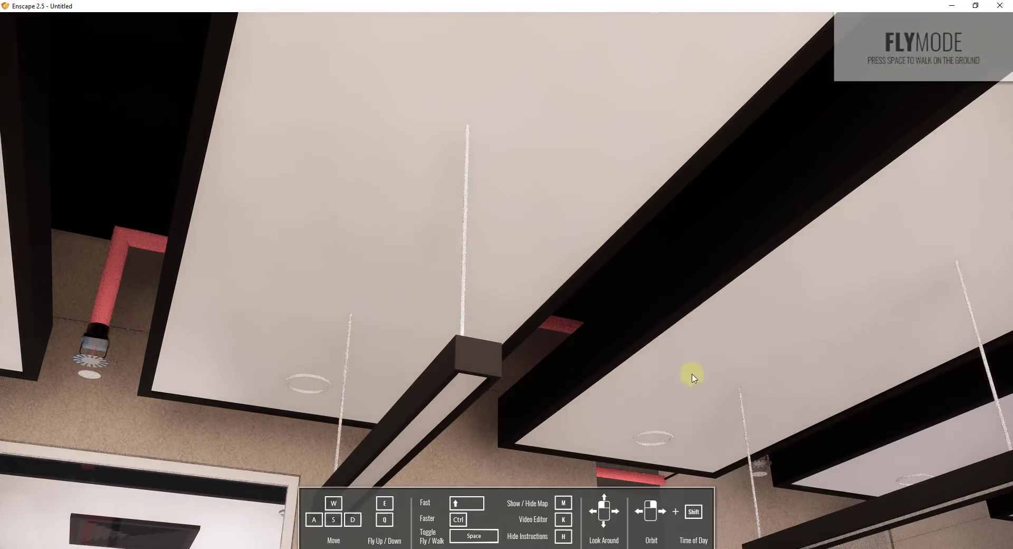
mouse_move(664, 312)
mouse_down()
mouse_move(670, 318)
mouse_move(599, 144)
mouse_move(613, 147)
mouse_move(470, 120)
mouse_move(475, 211)
mouse_up()
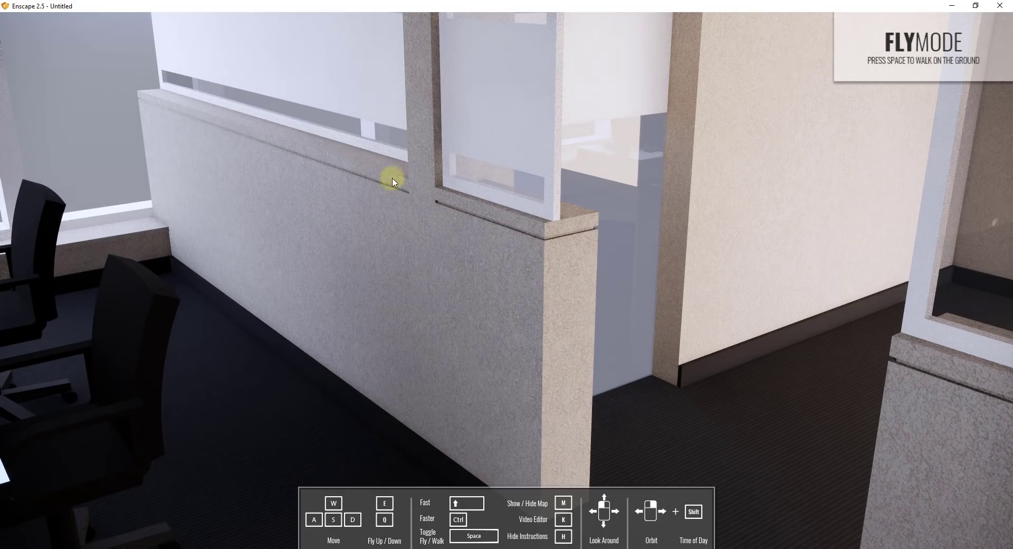
mouse_move(710, 273)
mouse_down()
mouse_move(679, 269)
mouse_move(705, 273)
mouse_up()
drag(548, 389, 557, 390)
drag(621, 7, 621, 0)
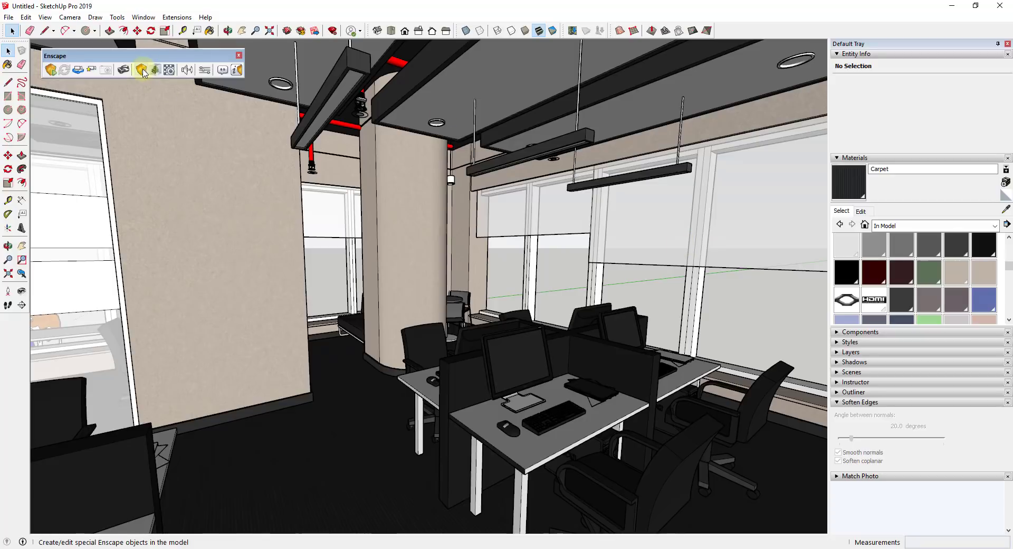
Step: Open the Enscape material editor and set the Carpet material's texture width to 6'
click(169, 71)
drag(308, 122, 338, 106)
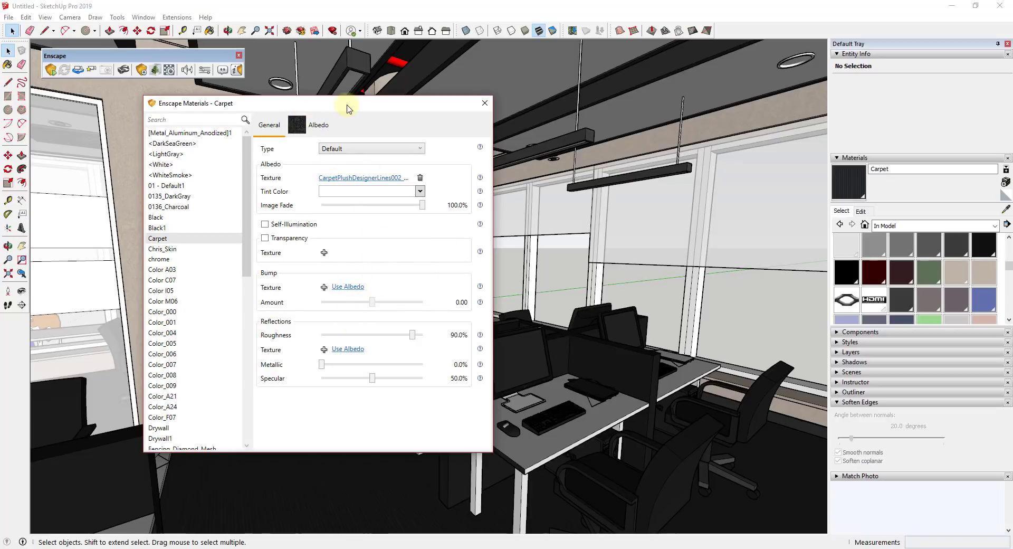
drag(346, 107, 651, 98)
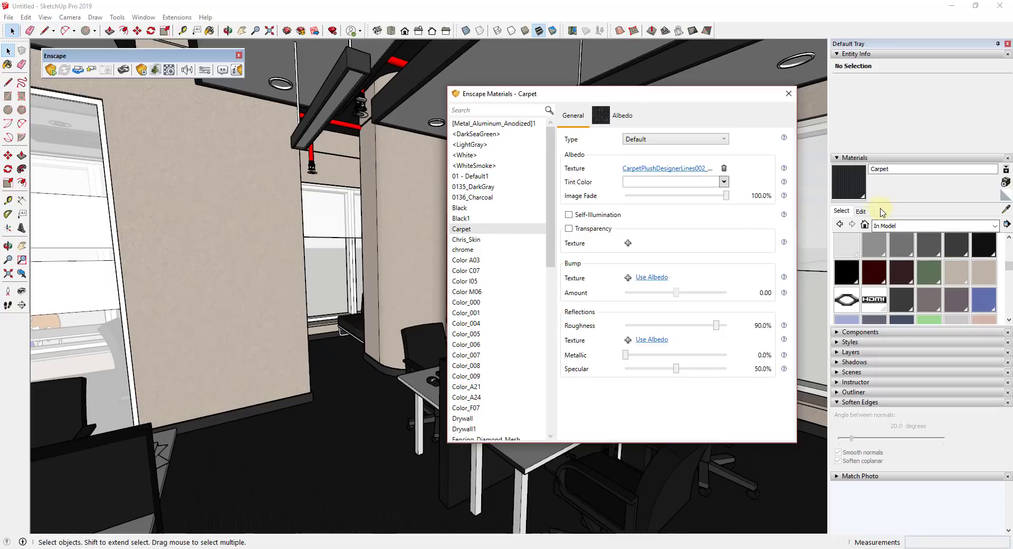
click(861, 211)
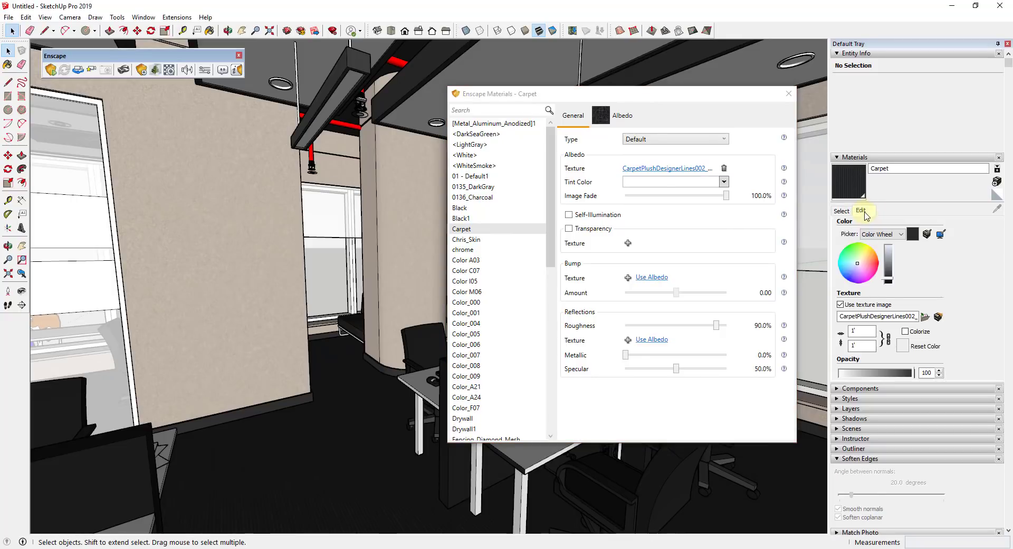
click(869, 329)
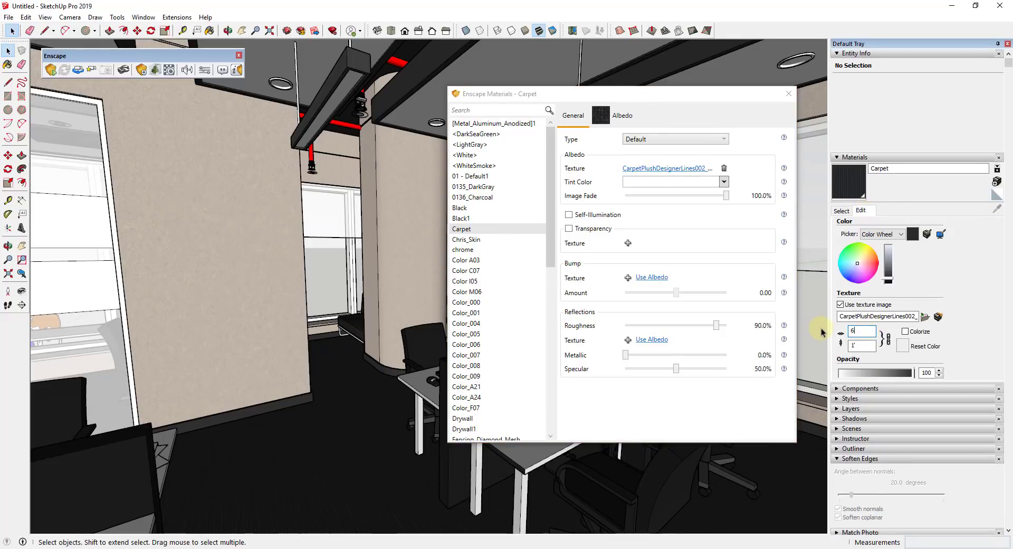
text(6')
key(Return)
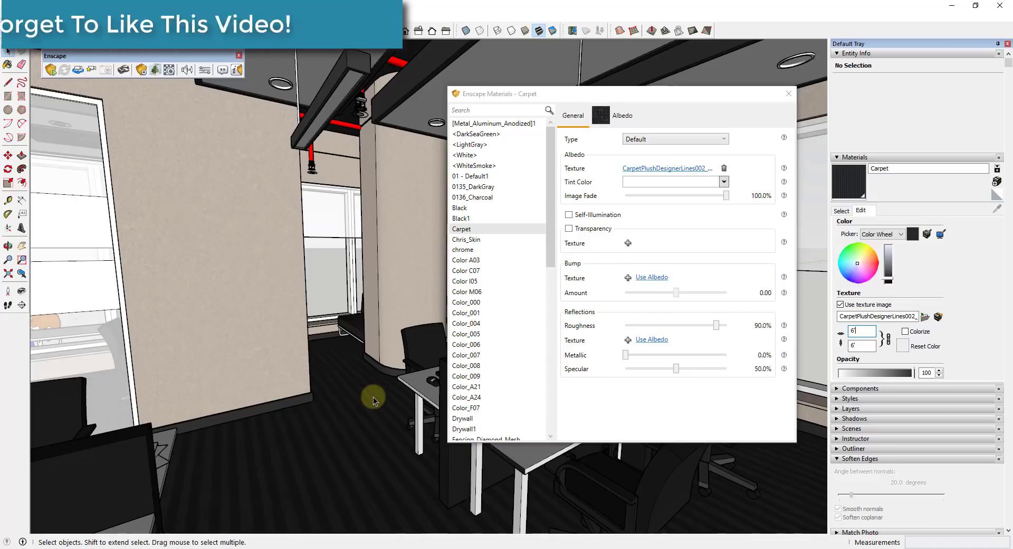
Step: Sample the Carpet material from the office floor
mouse_move(342, 482)
middle_down()
mouse_move(359, 443)
mouse_move(334, 525)
middle_up()
scroll(337, 515, up, 4)
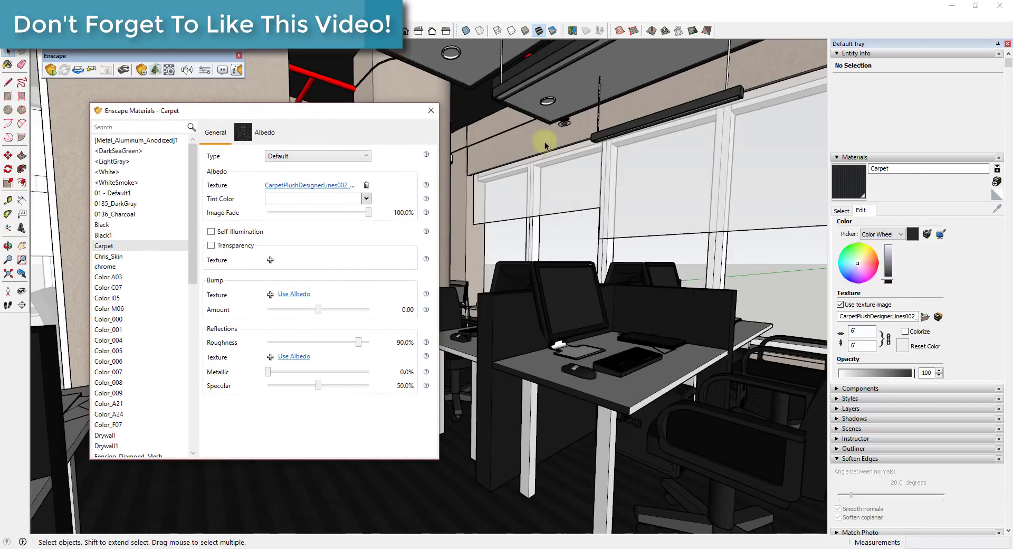
click(841, 210)
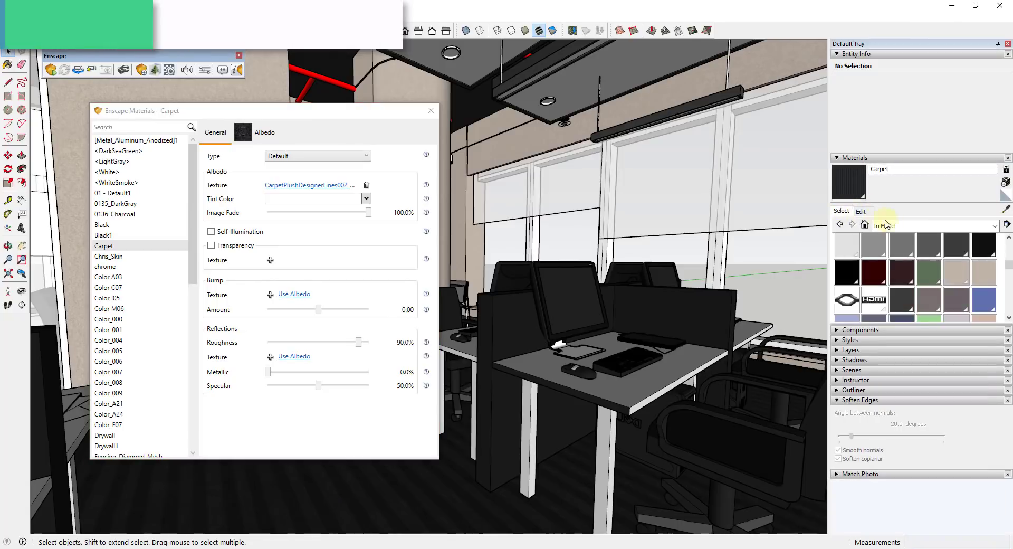
click(1006, 210)
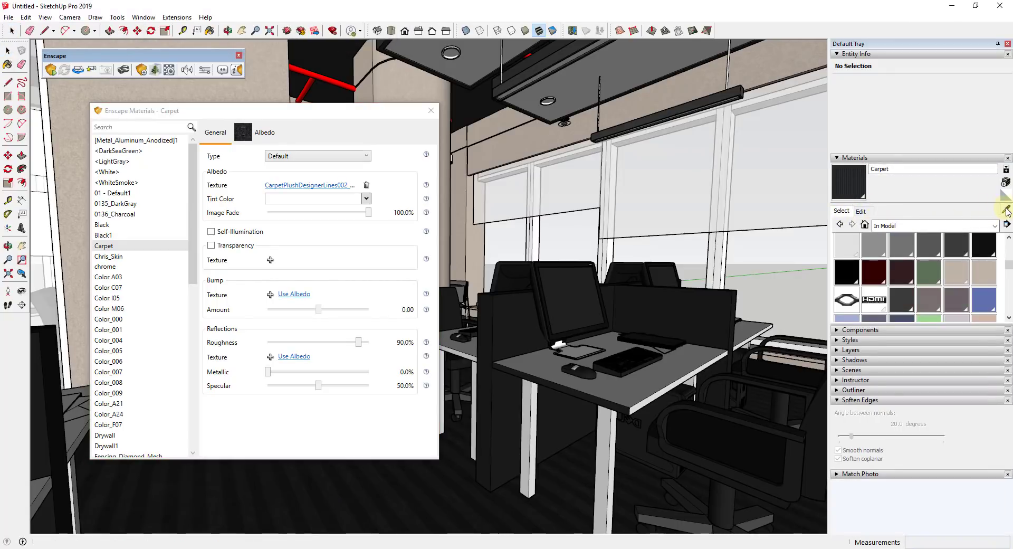
click(466, 507)
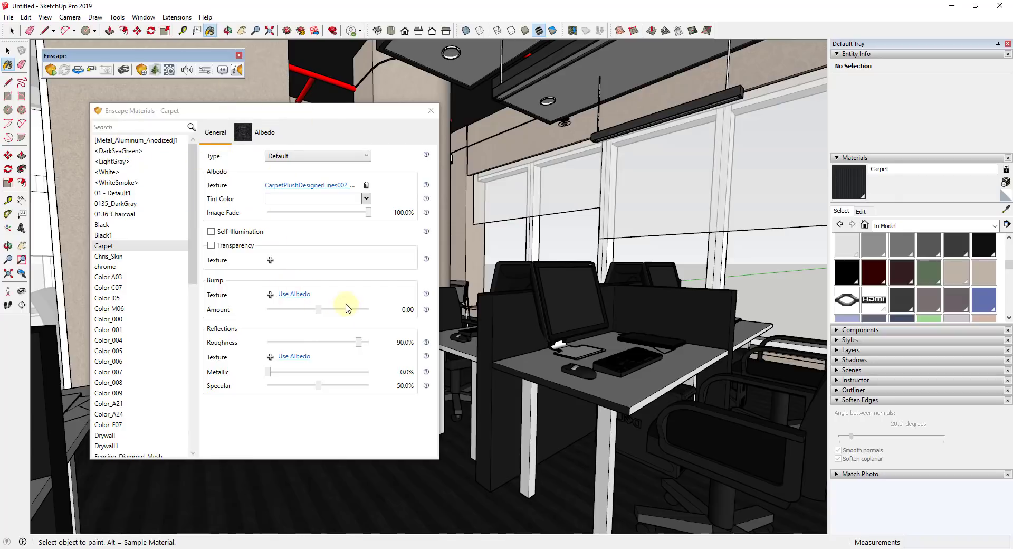
Step: Load CarpetPlushDesignerLines002_BUMP_3K as the Carpet material's bump texture, browsing the files as thumbnails
click(270, 295)
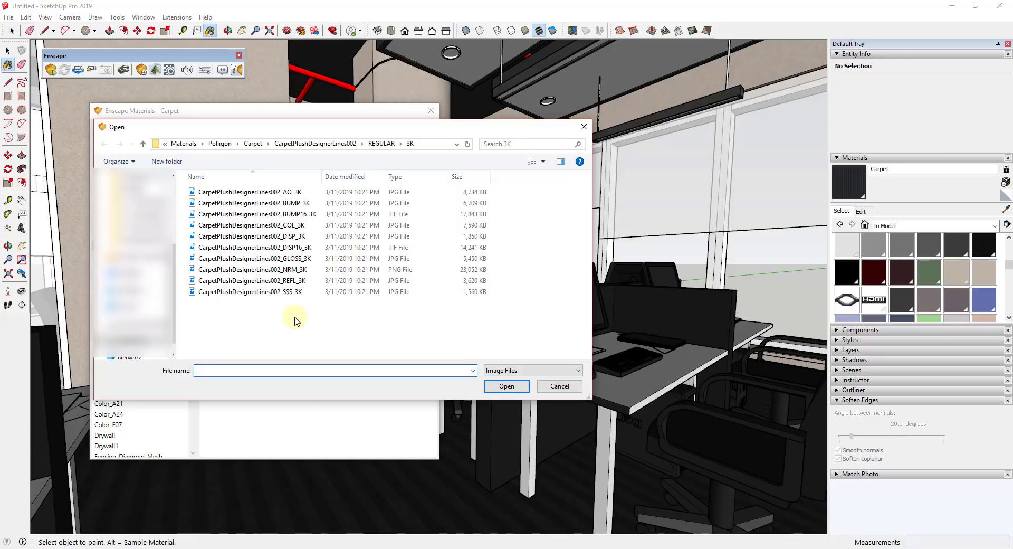
right_click(325, 317)
mouse_move(367, 326)
click(475, 336)
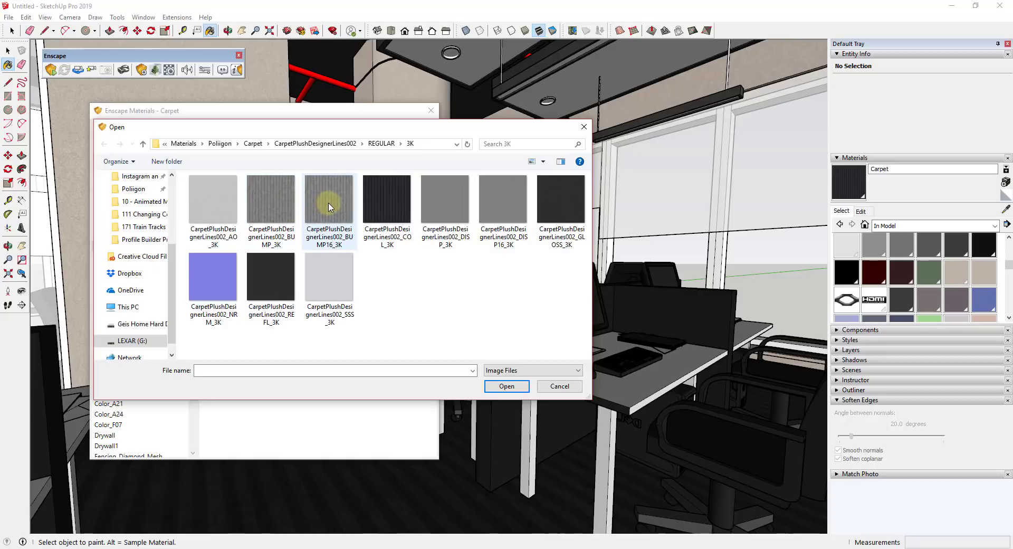
double_click(272, 202)
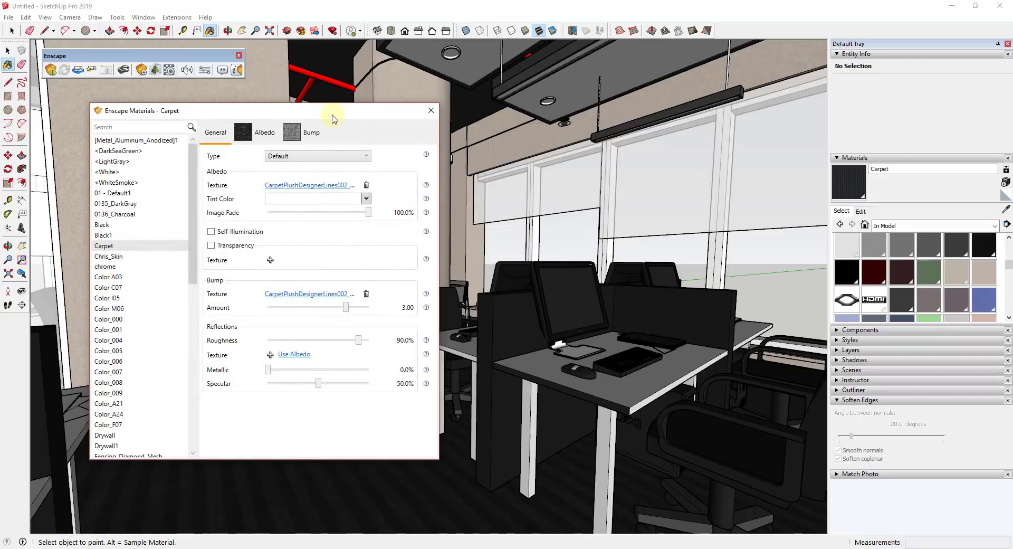
Step: Set the Carpet's bump amount to 2.77 and start the Enscape render for a close look at the floor
drag(332, 117, 797, 64)
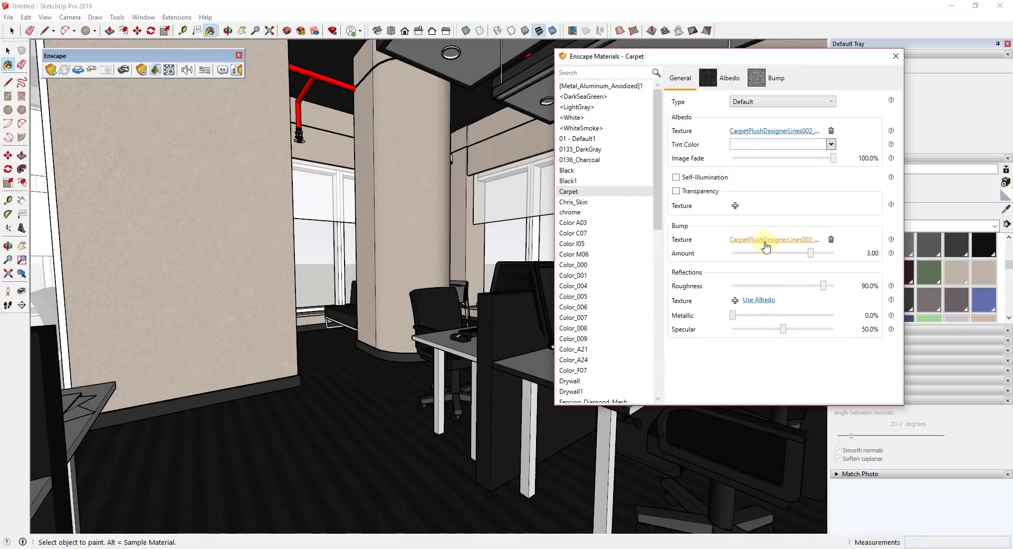
click(51, 73)
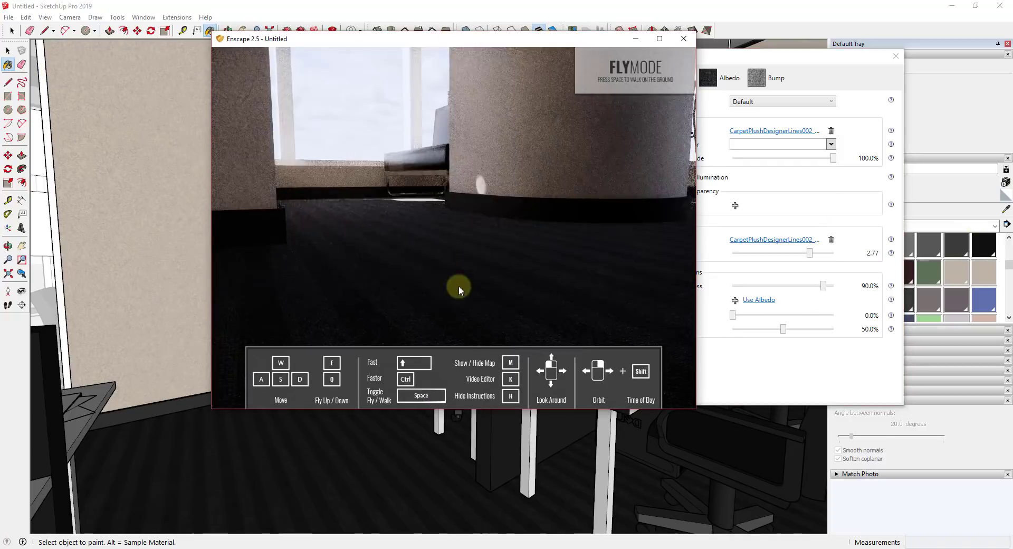
mouse_move(486, 217)
mouse_down()
mouse_move(501, 213)
mouse_move(475, 222)
mouse_move(487, 220)
mouse_up()
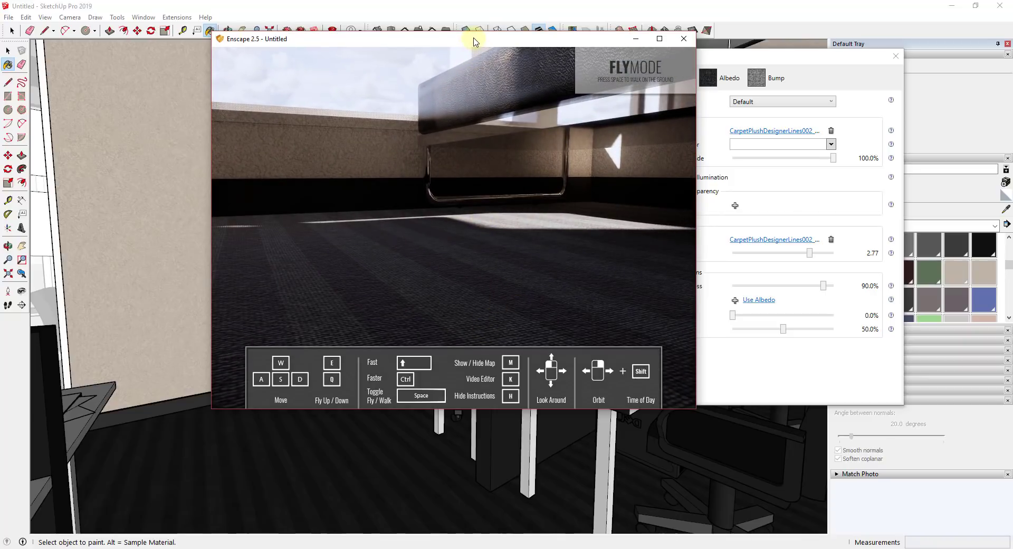
drag(475, 41, 355, 81)
Step: Inspect the carpet bump in the render with the albedo image fade at 0%, and restore the fade to 100%
drag(832, 158, 763, 160)
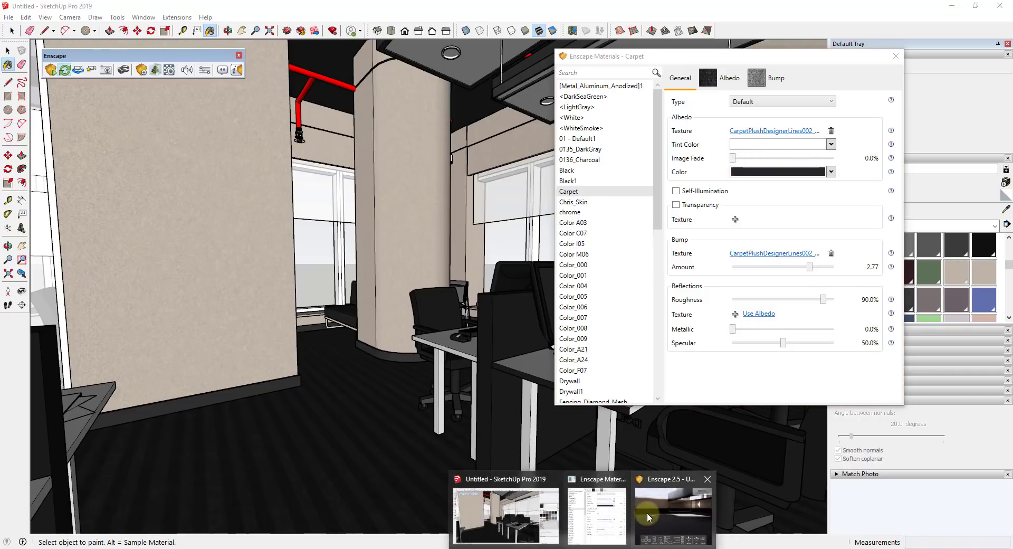
click(664, 511)
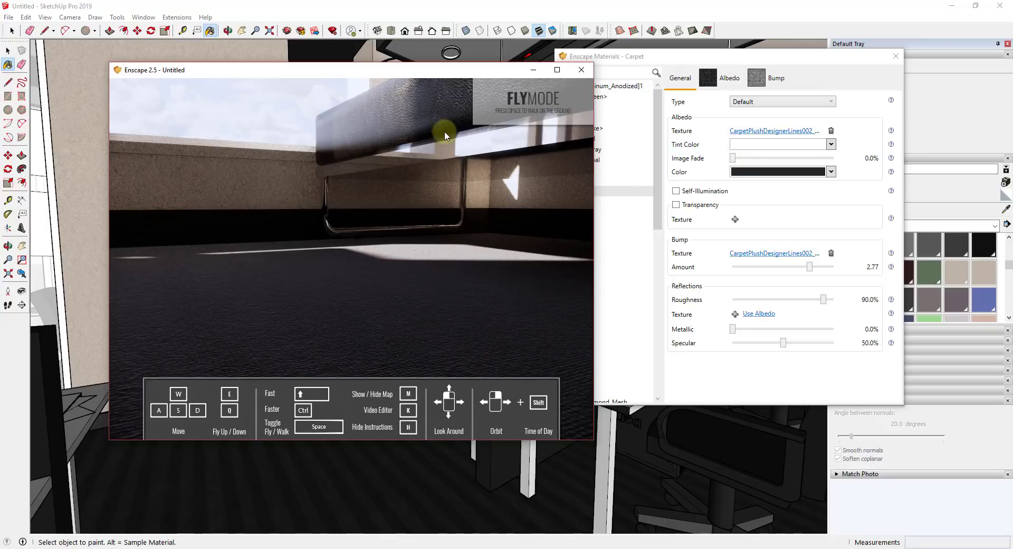
drag(415, 72, 573, 0)
drag(680, 362, 597, 364)
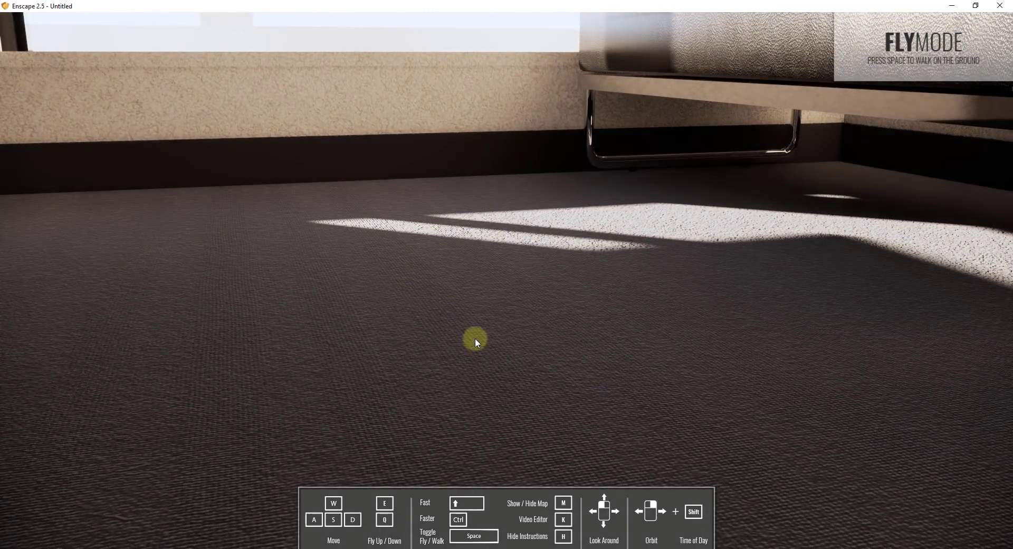
scroll(480, 387, down, 3)
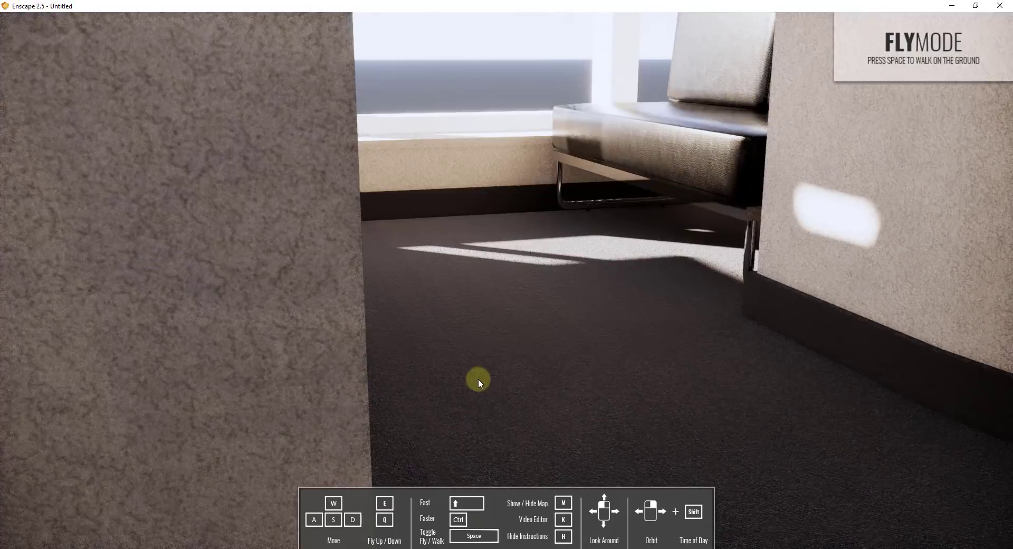
scroll(541, 378, up, 2)
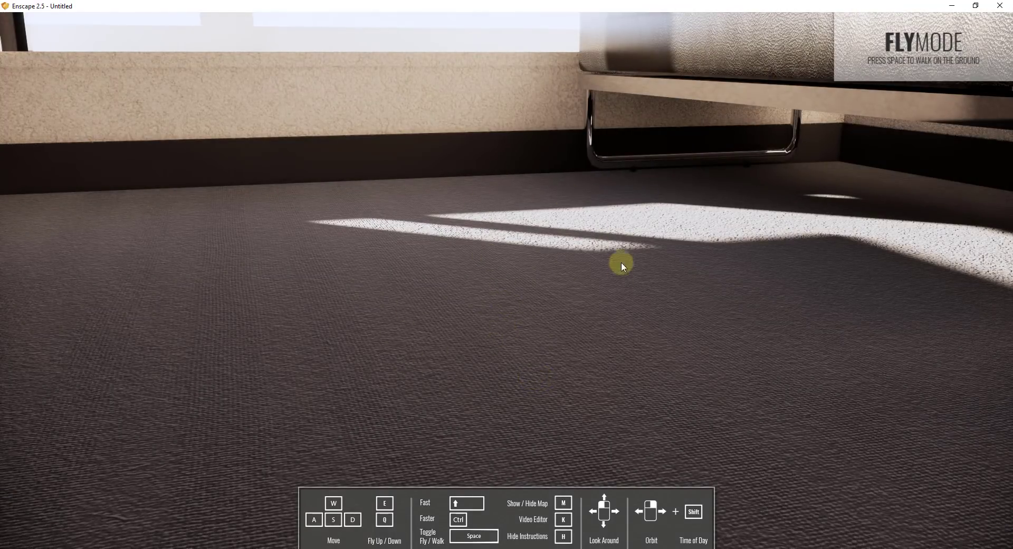
scroll(623, 285, down, 3)
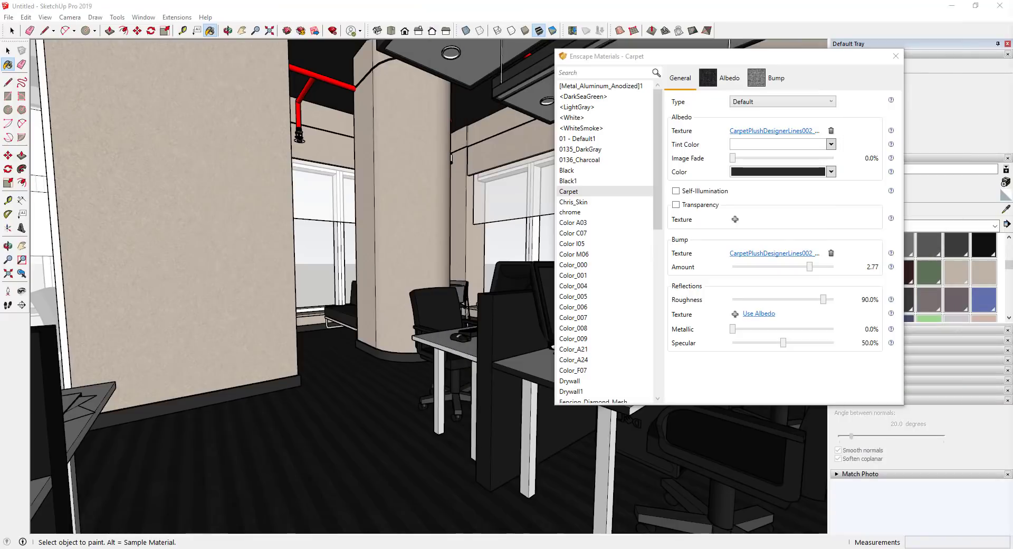
drag(733, 159, 844, 158)
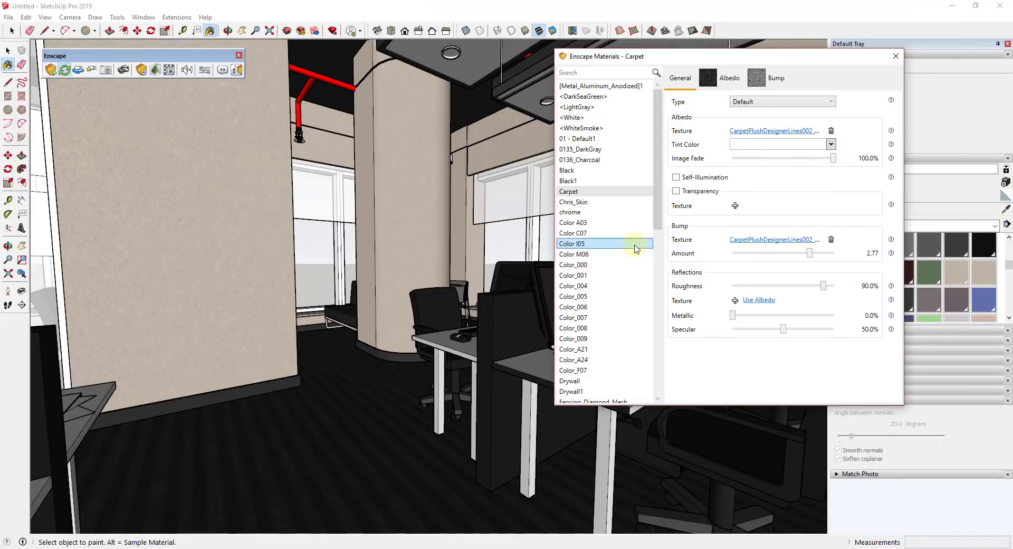
Step: Sample the Drywall material from the wall to load it in the Enscape material editor
drag(705, 61, 478, 112)
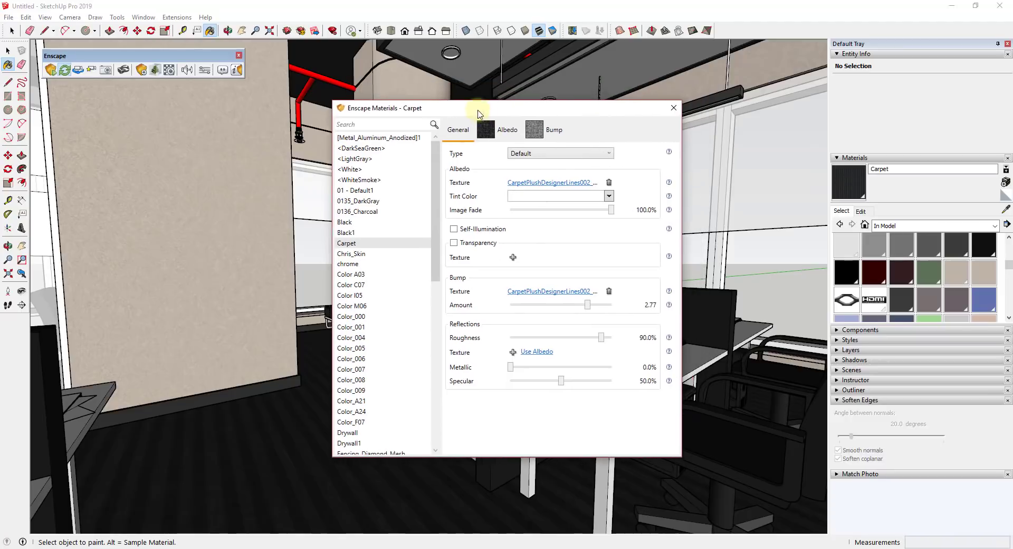
key(alt)
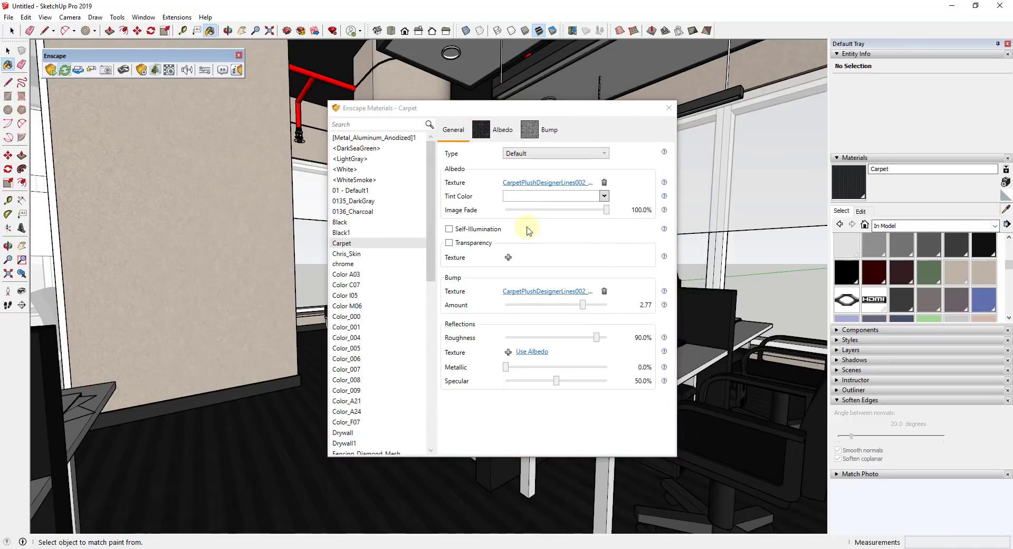
alt+click(191, 180)
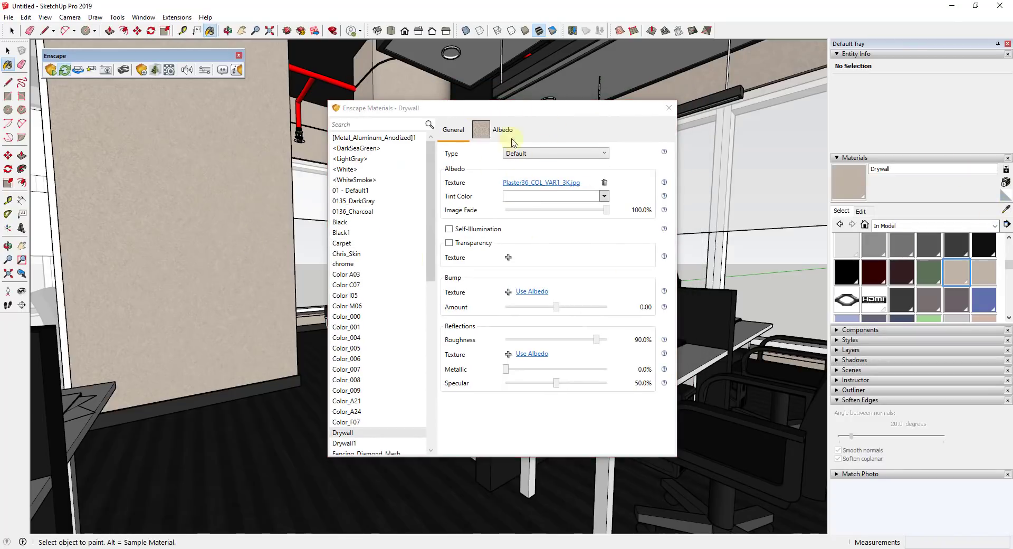
drag(514, 106, 342, 115)
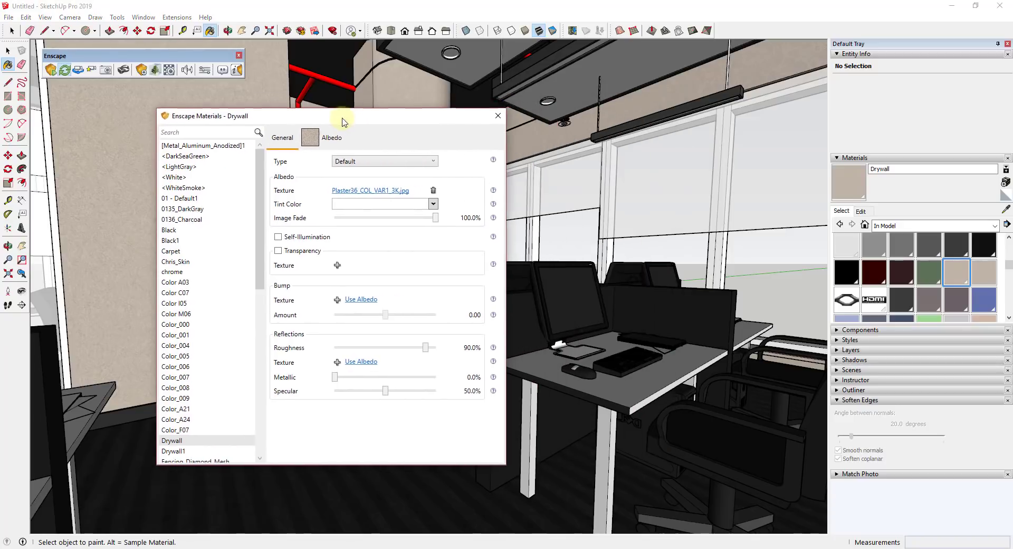
Step: Load Plaster36_NRM_3K from the Plaster36 3K folder as the Drywall material's bump texture and check the wall in the Enscape render
click(336, 301)
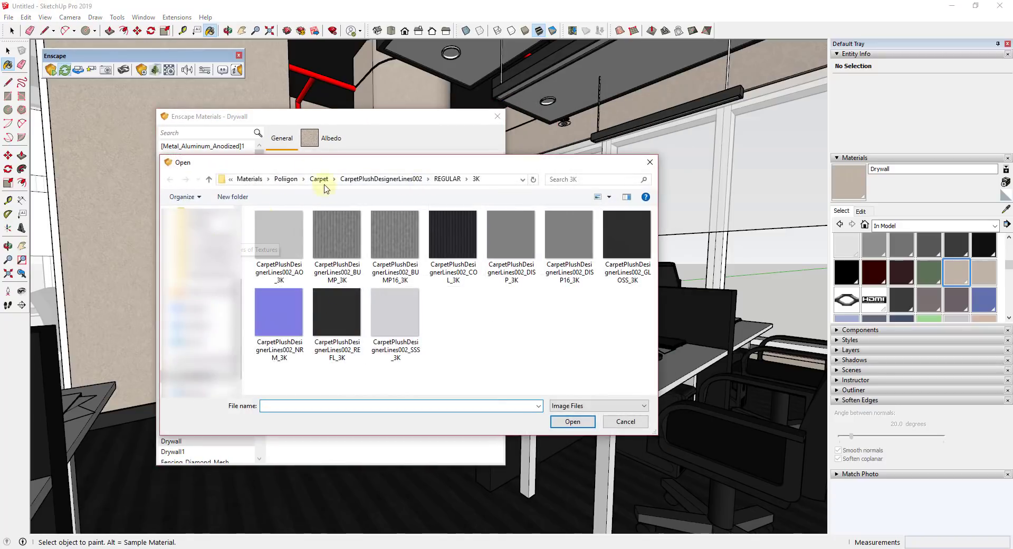
click(285, 179)
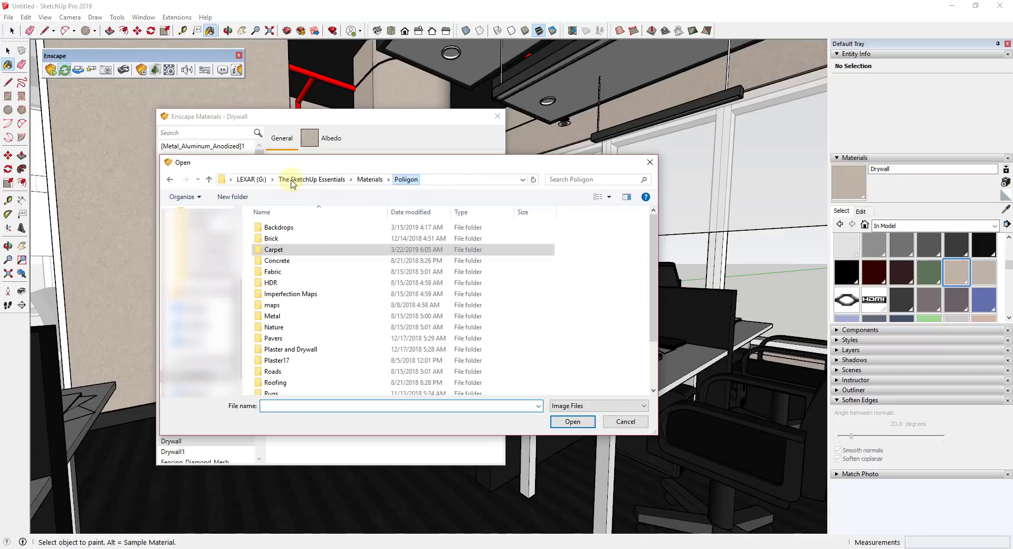
double_click(296, 353)
double_click(393, 240)
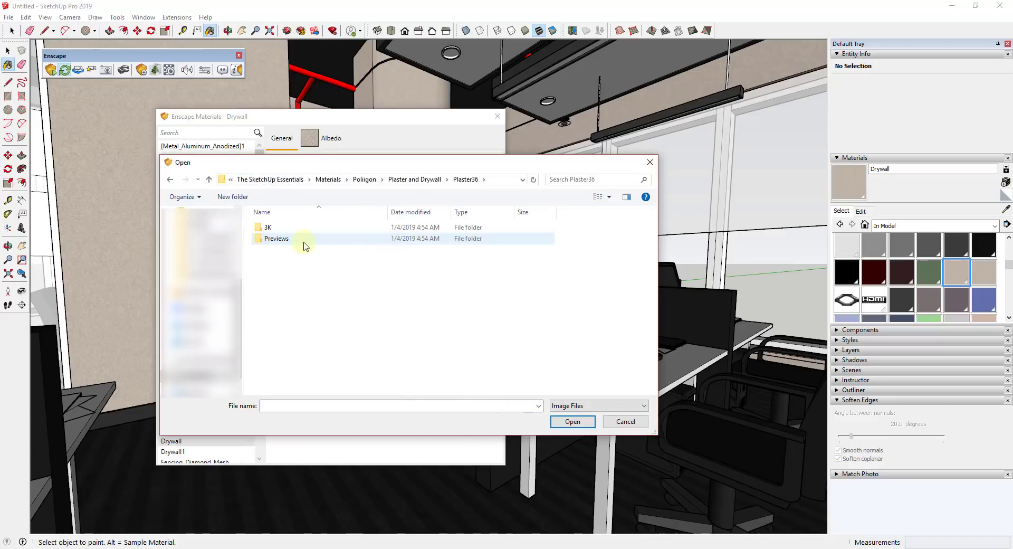
click(269, 229)
double_click(269, 229)
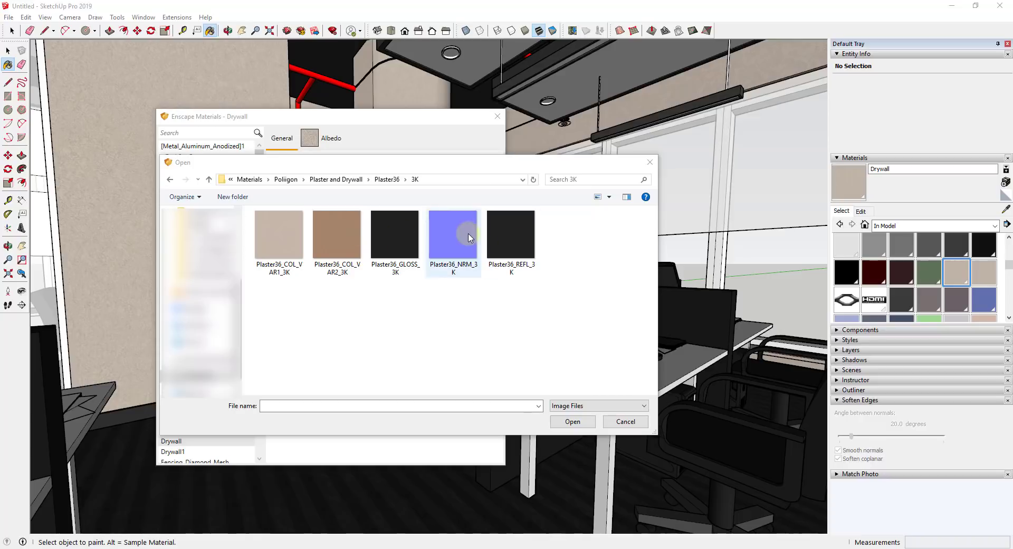
double_click(446, 226)
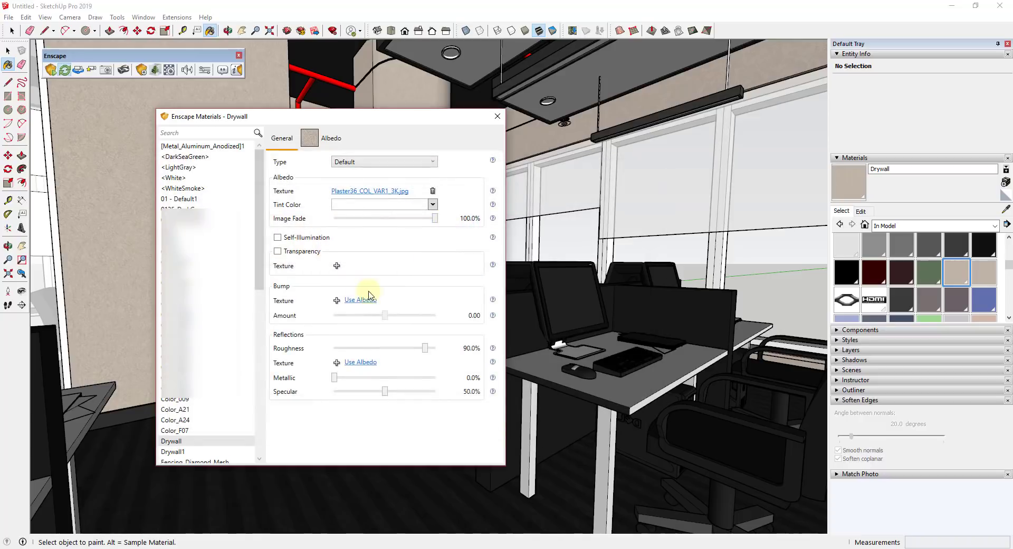
key(alt+Tab)
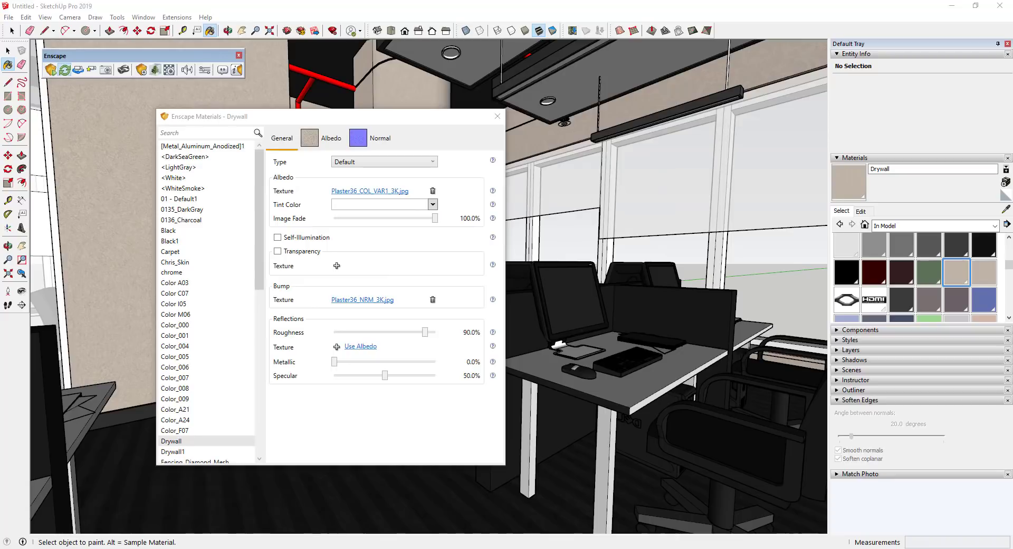
drag(510, 148, 601, 76)
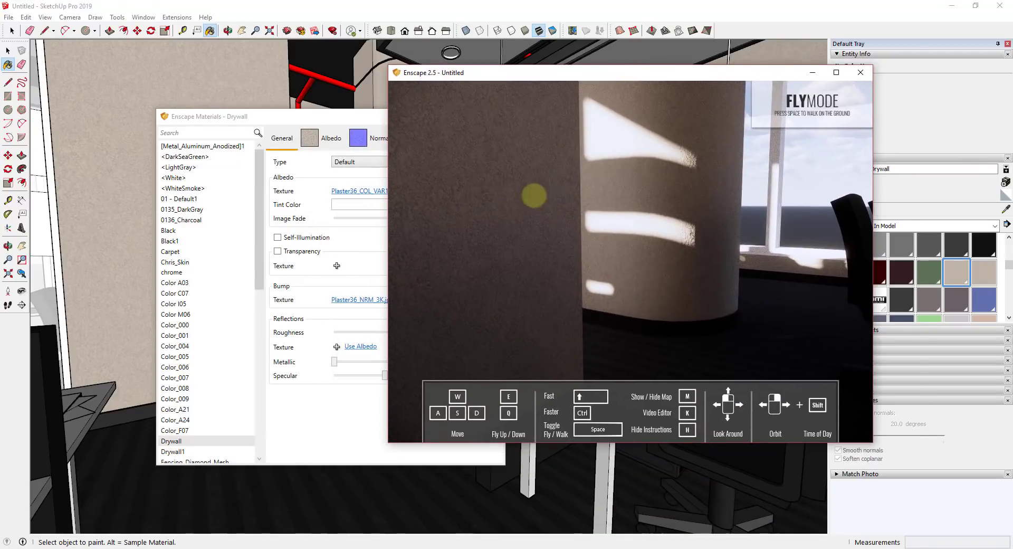
right_drag(534, 196, 528, 196)
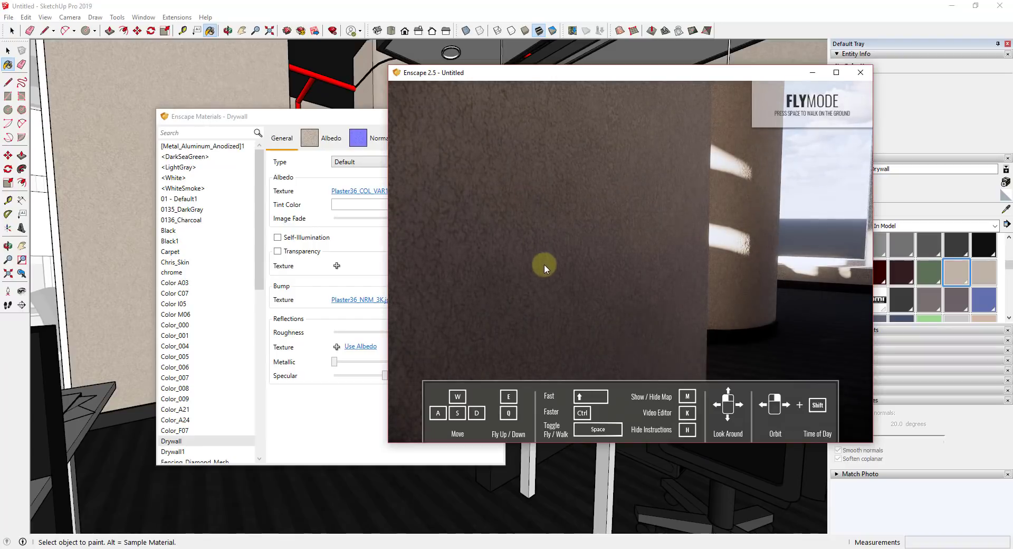
drag(589, 75, 747, 63)
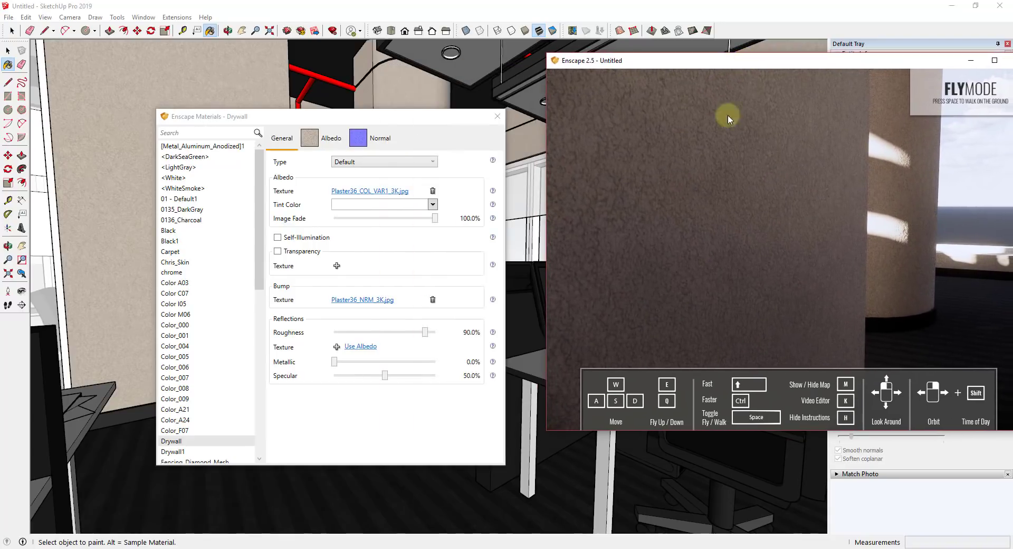
Step: Replace the Drywall's normal map with its albedo texture as the bump, and inspect the wall and sunlit column up close in the render
click(433, 299)
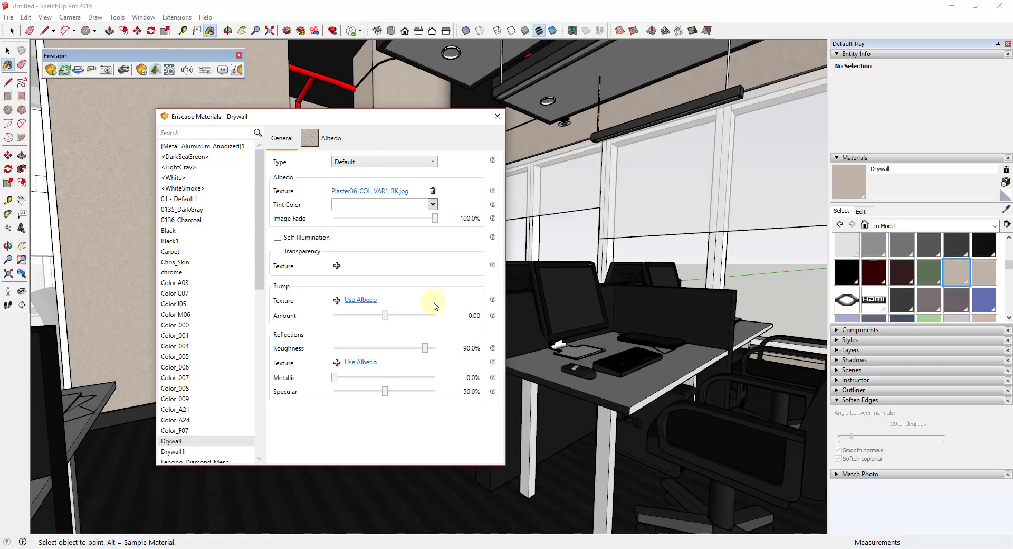
click(359, 300)
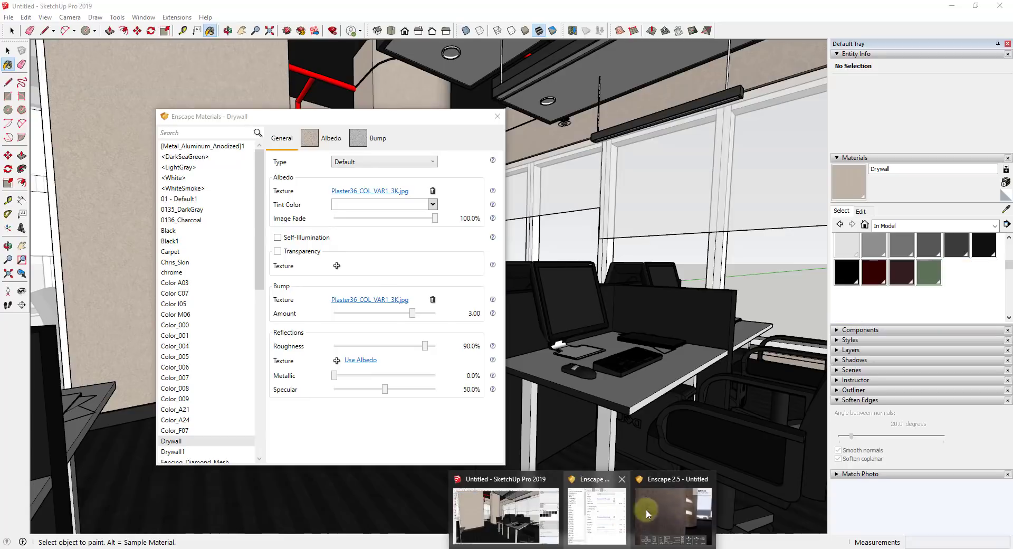
click(655, 502)
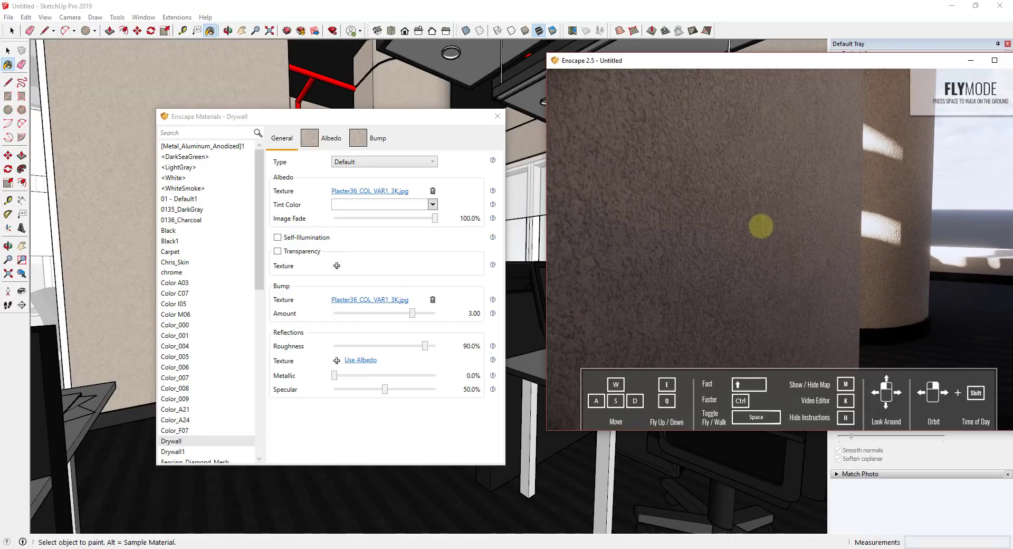
key(d)
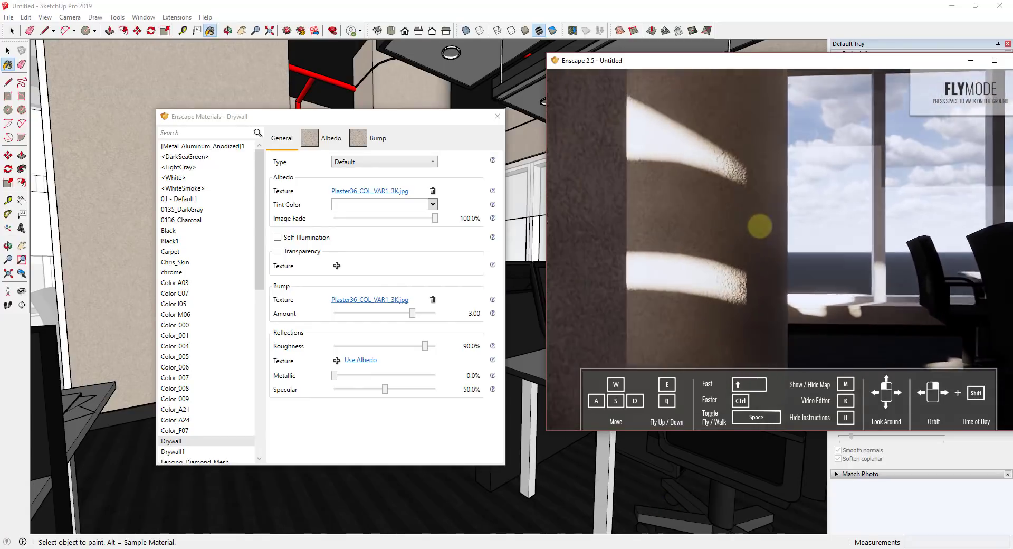
key(w)
drag(758, 226, 761, 226)
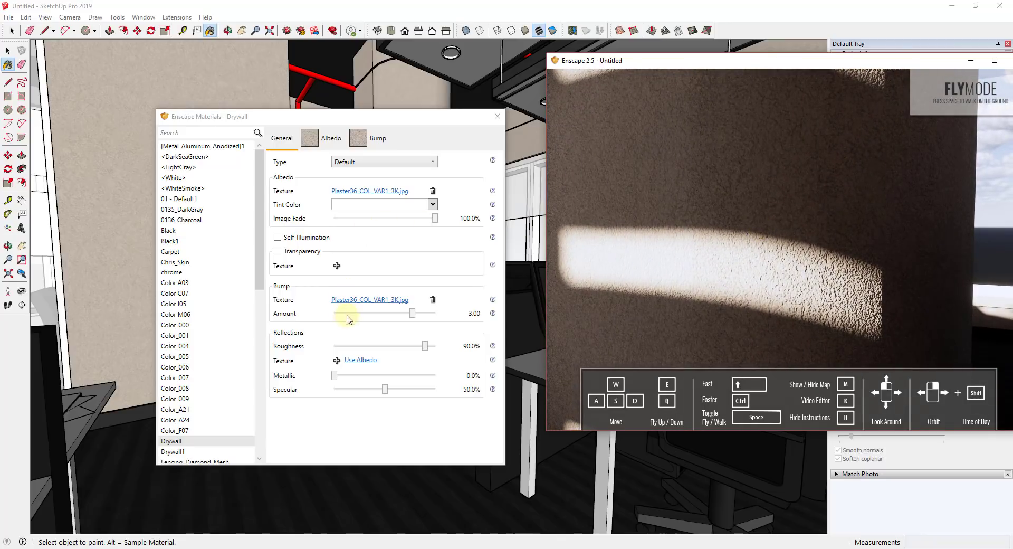
drag(853, 260, 855, 245)
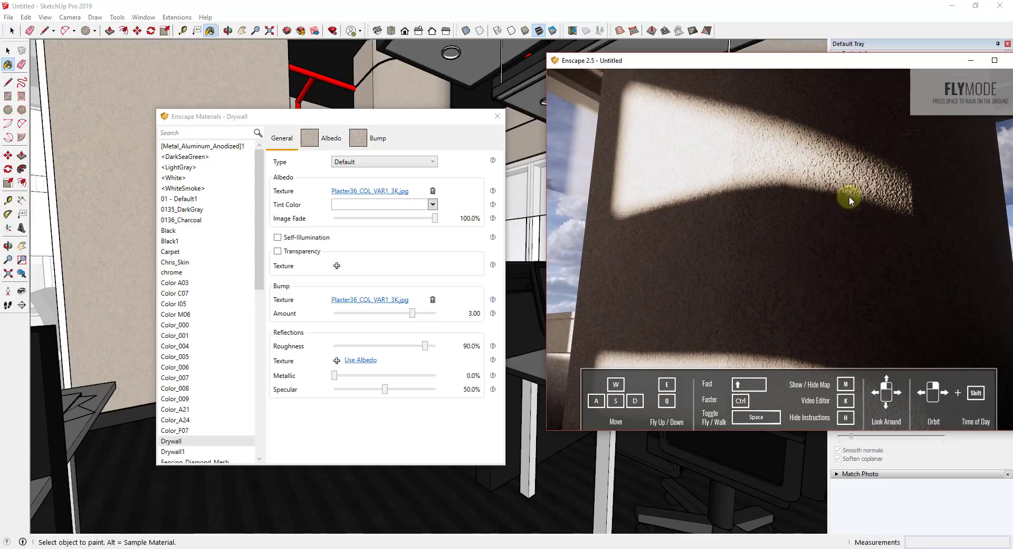
mouse_move(759, 247)
mouse_down()
mouse_move(728, 248)
mouse_move(776, 244)
mouse_move(707, 249)
mouse_move(768, 248)
mouse_move(760, 245)
mouse_move(834, 260)
mouse_move(776, 258)
mouse_move(827, 262)
mouse_move(817, 271)
mouse_move(746, 247)
mouse_up()
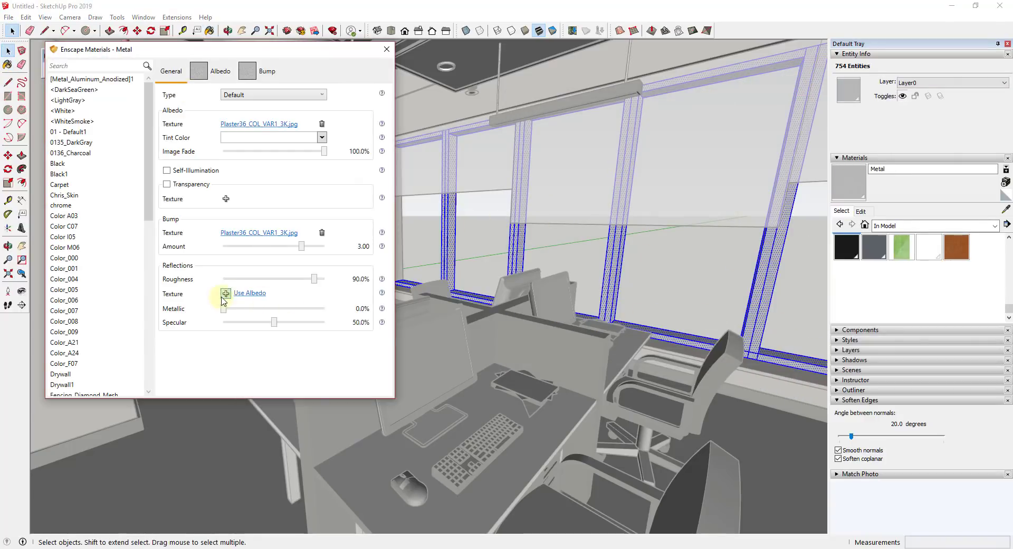
Step: Load the MetalStainlessSteelBrushed002 map as the Metal material's reflection texture, and set Metallic to 20.9% and Specular to 25.4%
click(226, 293)
double_click(228, 140)
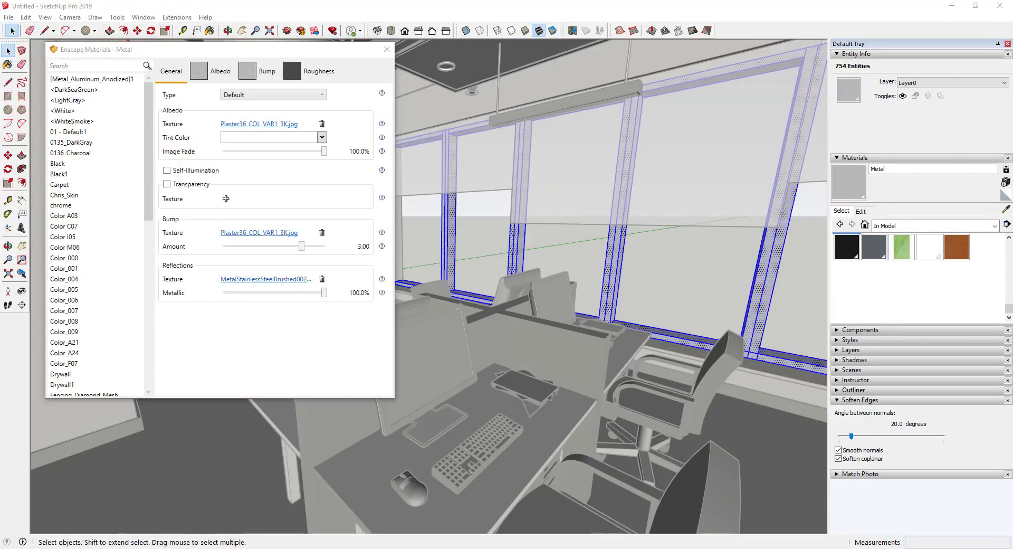
drag(324, 292, 275, 293)
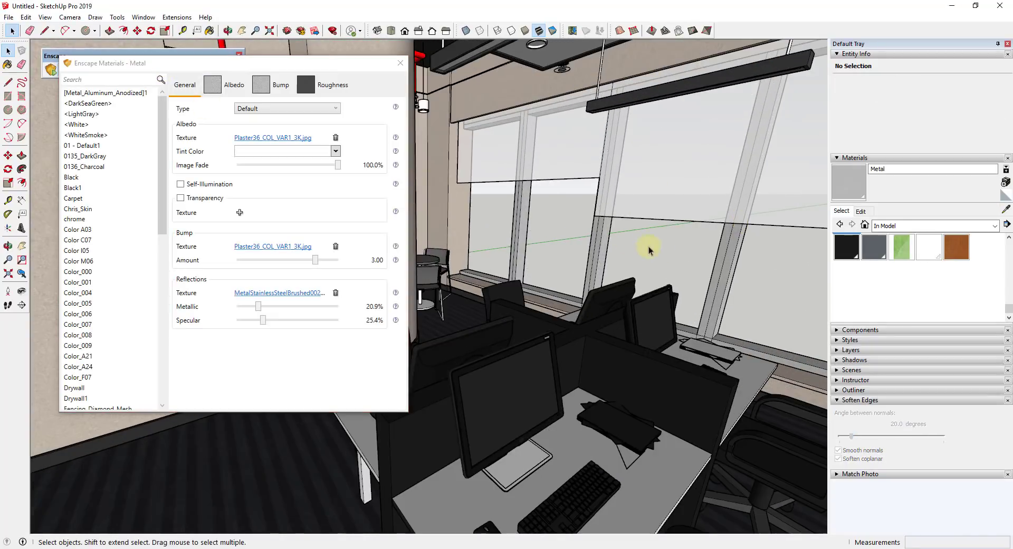
Step: Look around the office in the Enscape render, change its time of day, and enlarge the render to full screen to examine the lighting
middle_drag(649, 249, 515, 259)
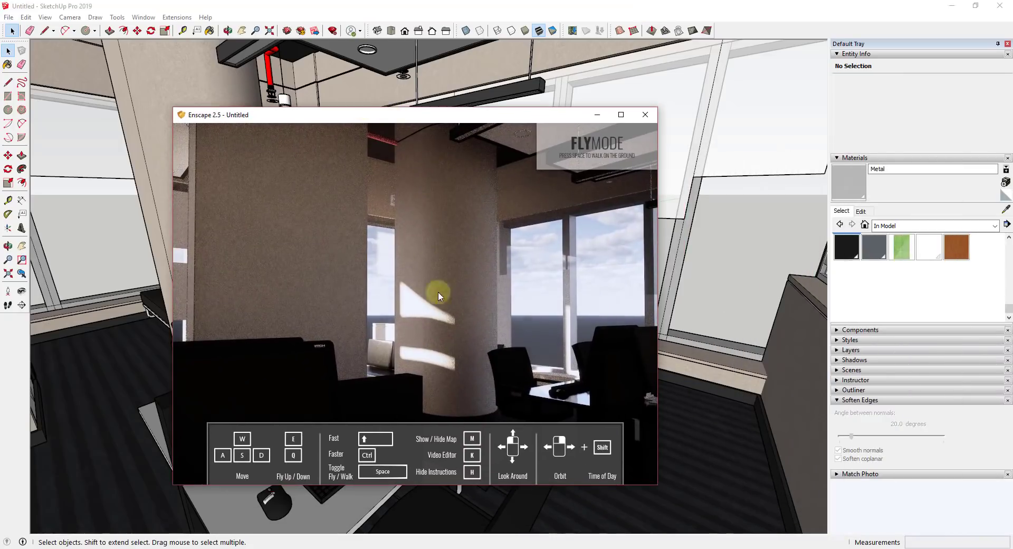
drag(460, 338, 460, 339)
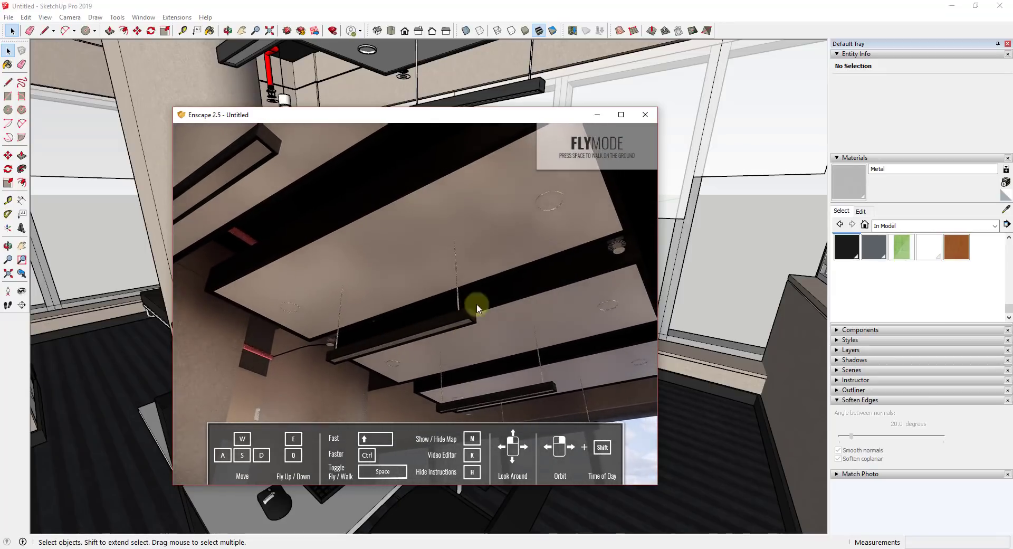
drag(524, 348, 525, 348)
mouse_move(528, 348)
mouse_down()
mouse_move(496, 357)
mouse_move(525, 348)
mouse_up()
shift+right_drag(470, 255, 471, 251)
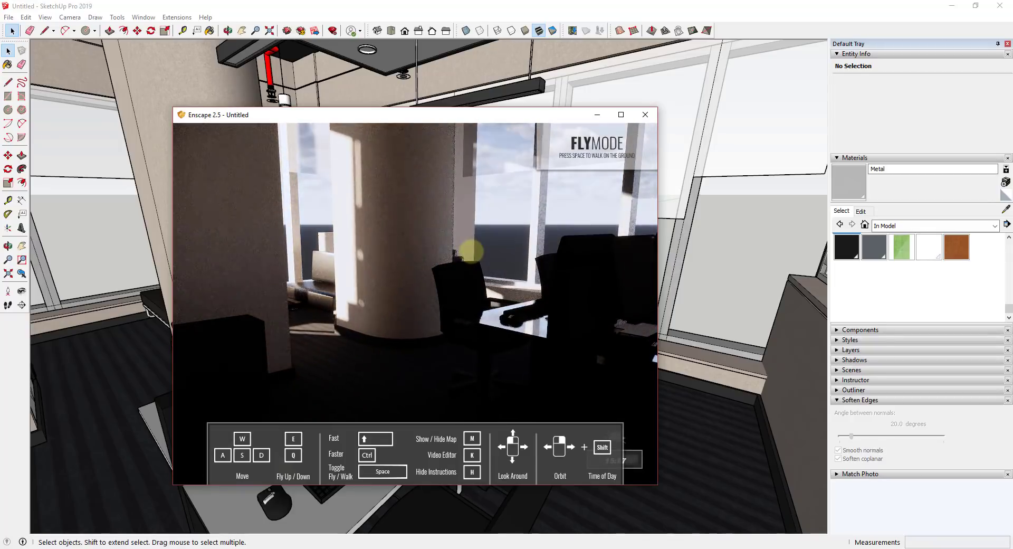
right_drag(512, 277, 493, 280)
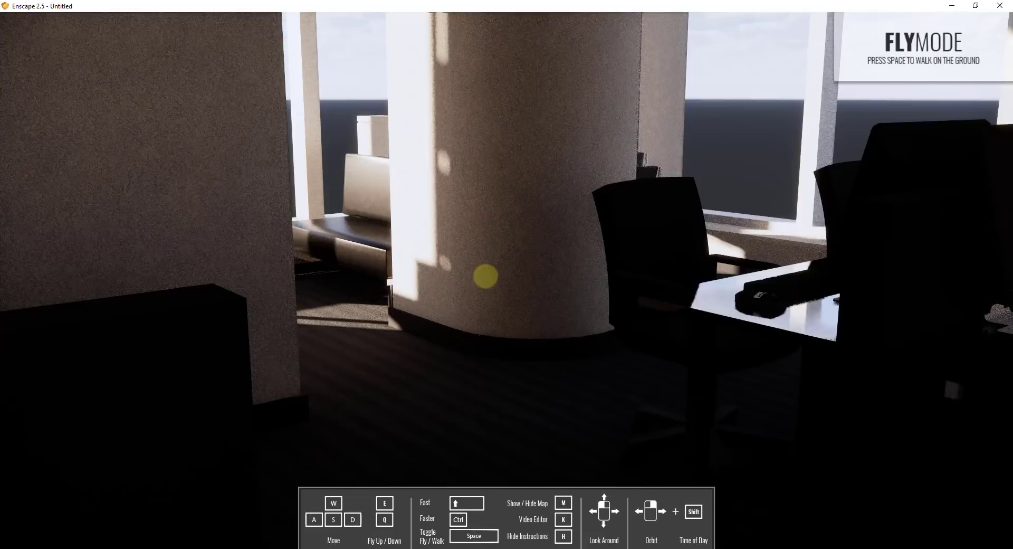
drag(484, 276, 673, 280)
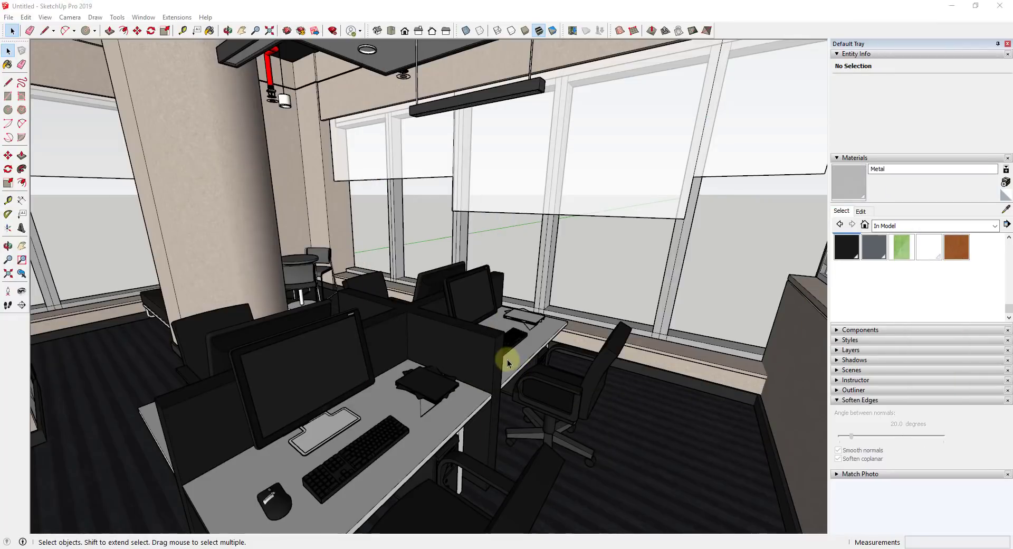
Step: Switch to SketchUp, select the whole SMALL OFFICE LAYOUT component from outside, and turn on shadows
scroll(502, 358, down, 5)
scroll(481, 319, down, 6)
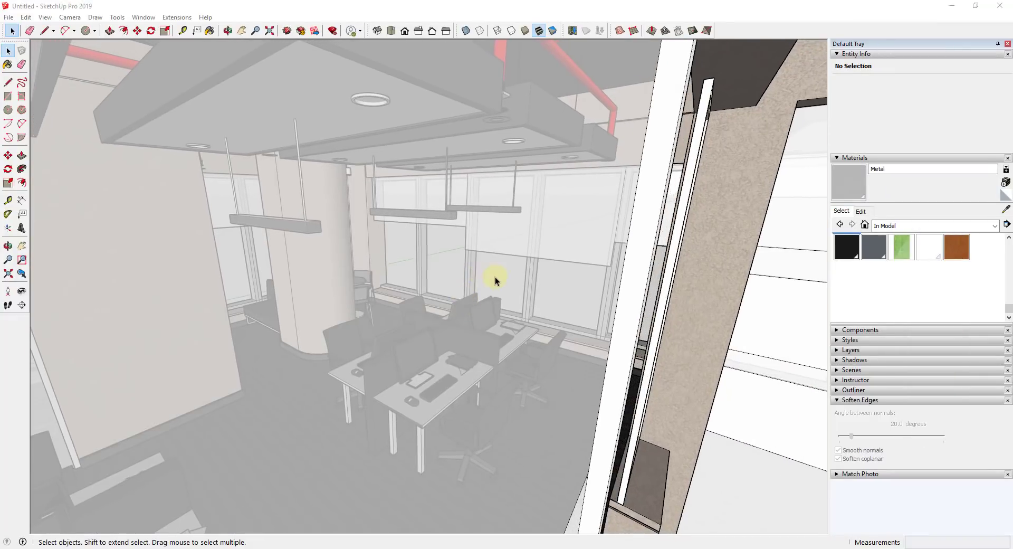
scroll(556, 242, down, 1)
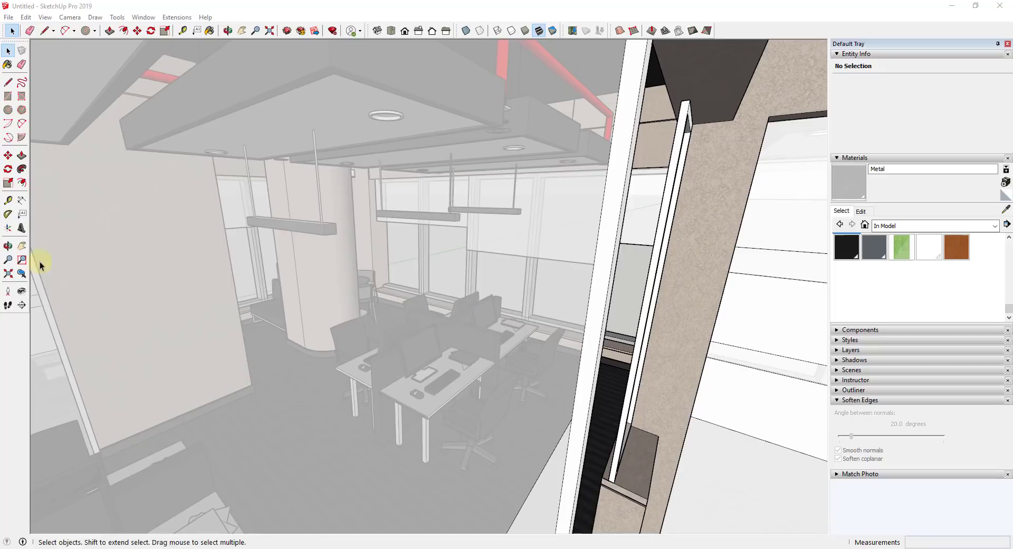
click(9, 273)
scroll(475, 338, down, 4)
click(632, 340)
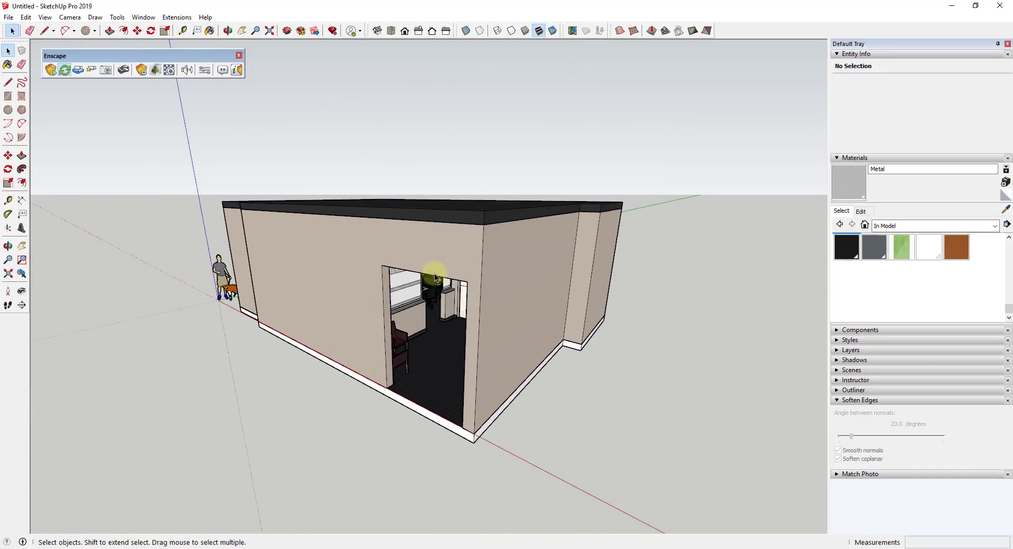
middle_drag(434, 277, 411, 260)
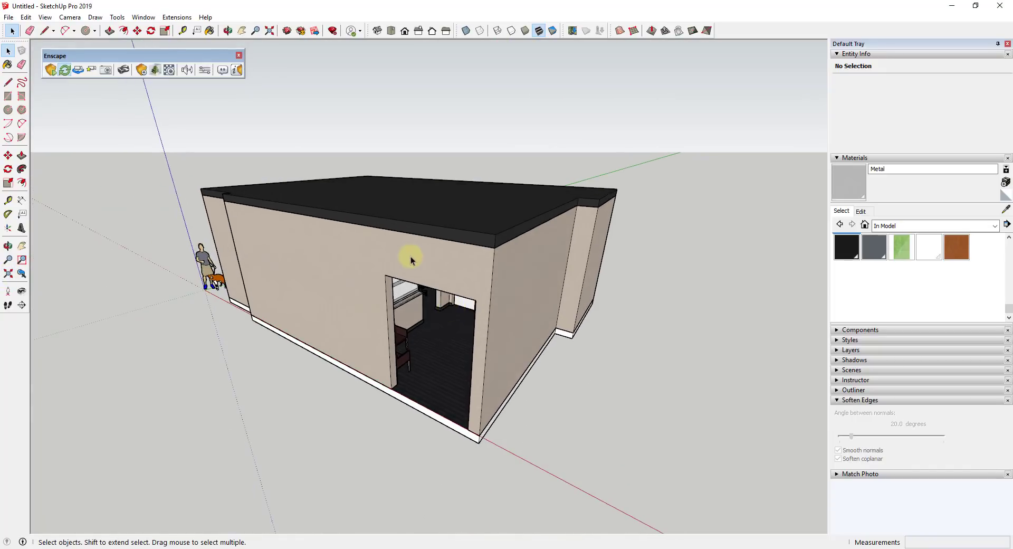
click(837, 360)
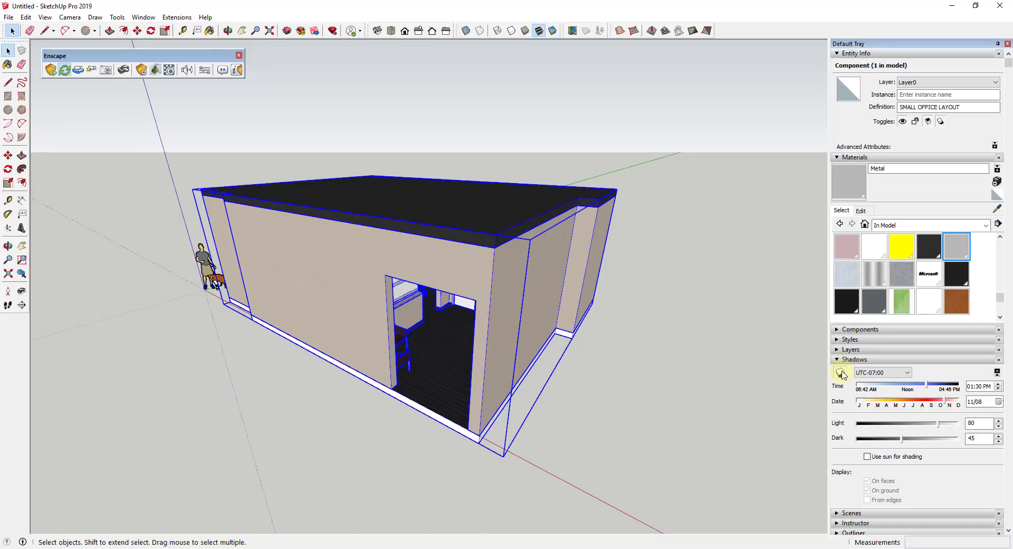
click(840, 372)
Step: Rotate the SMALL OFFICE LAYOUT component by -90 degrees so its long window wall faces the sun
middle_drag(574, 357, 1008, 322)
middle_drag(347, 358, 388, 379)
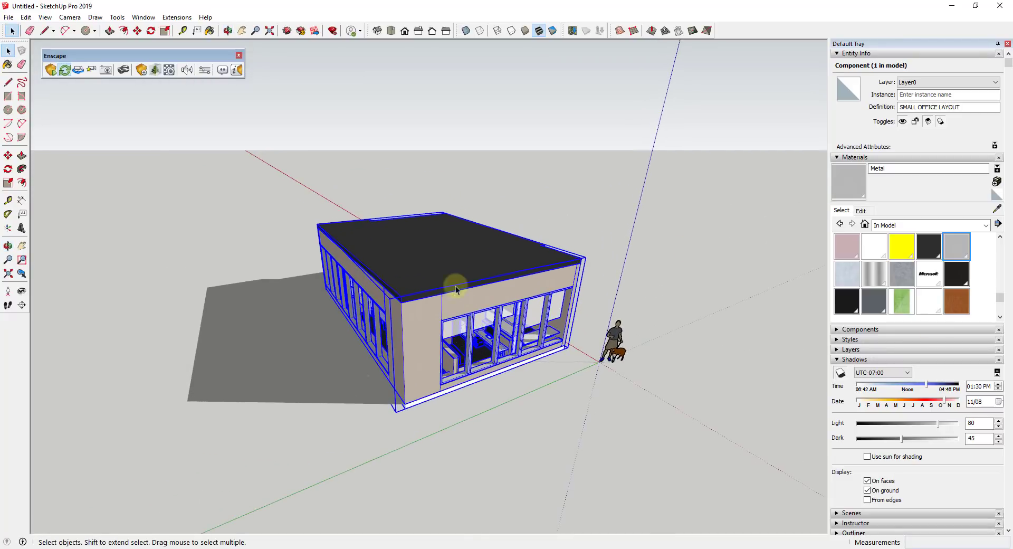
scroll(456, 290, up, 2)
middle_drag(437, 282, 444, 284)
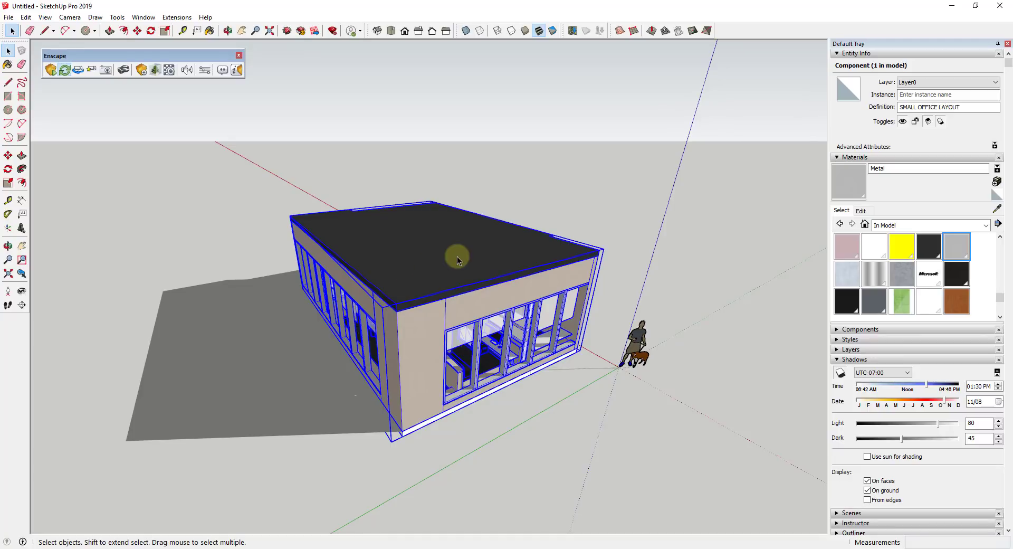
key(m)
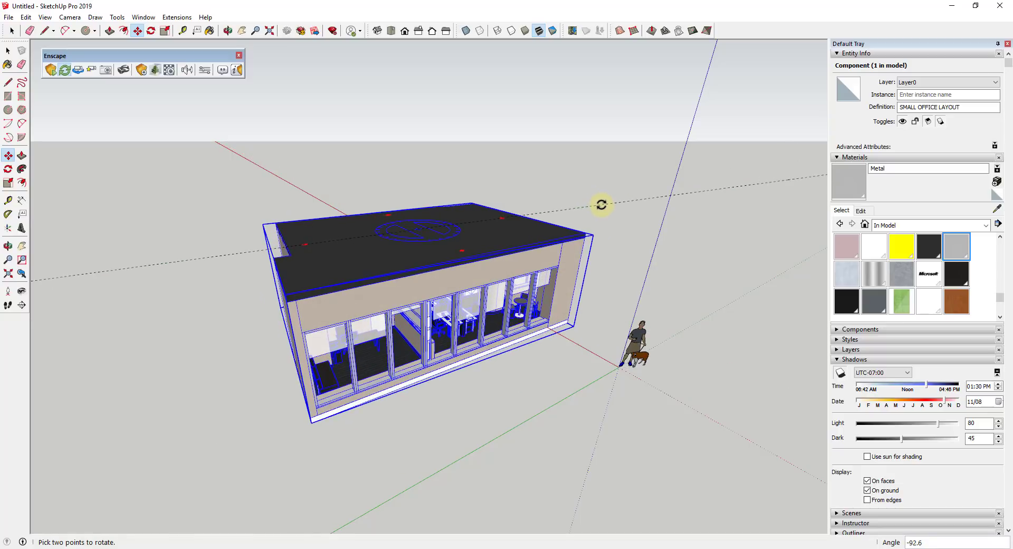
click(602, 205)
key(Return)
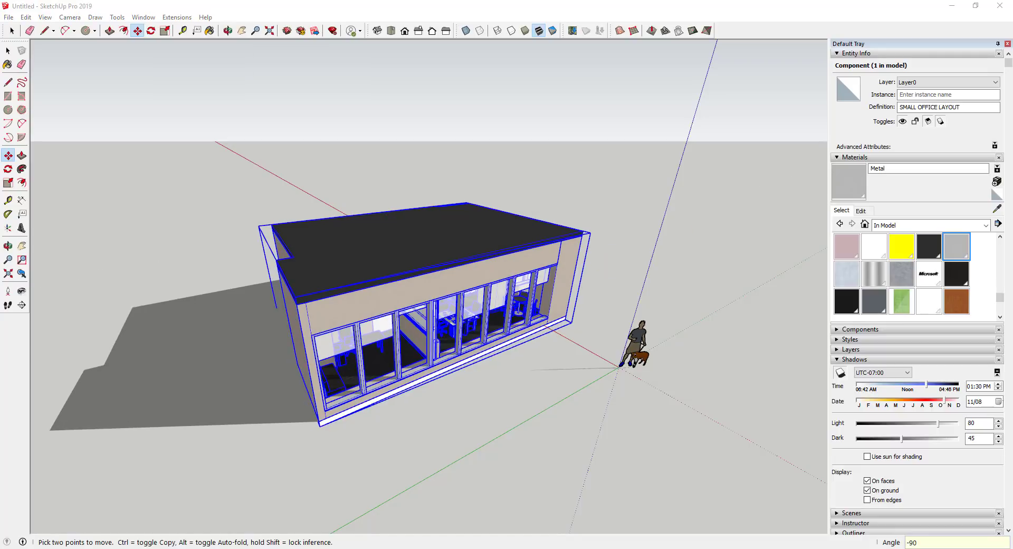
Step: Switch to the Enscape render, adjust the time of day, and look around at the sunlight inside the rotated office
drag(1012, 6, 517, 0)
mouse_move(613, 287)
mouse_down()
mouse_move(676, 254)
mouse_move(635, 227)
mouse_up()
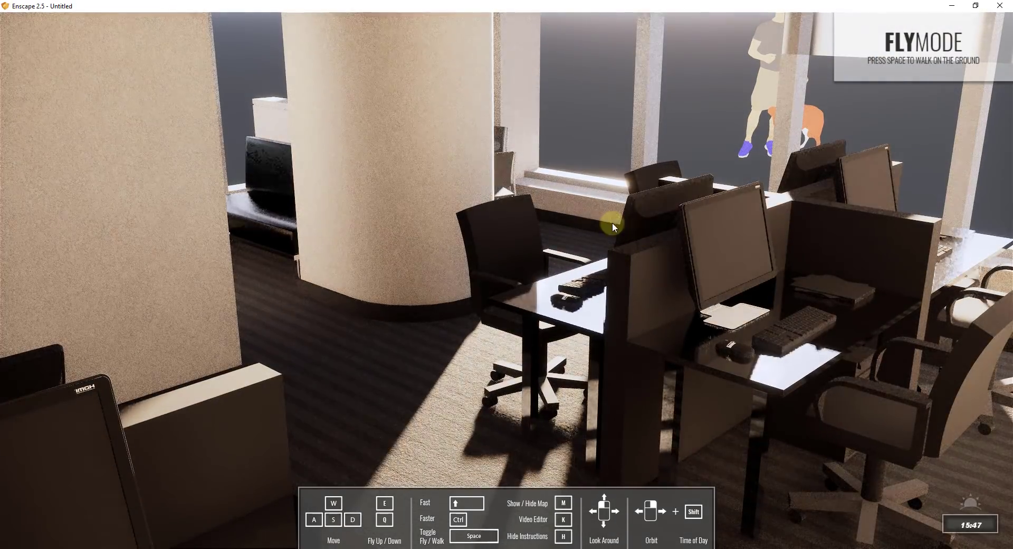
mouse_move(544, 191)
mouse_down()
mouse_move(559, 303)
mouse_move(626, 276)
mouse_move(856, 235)
mouse_up()
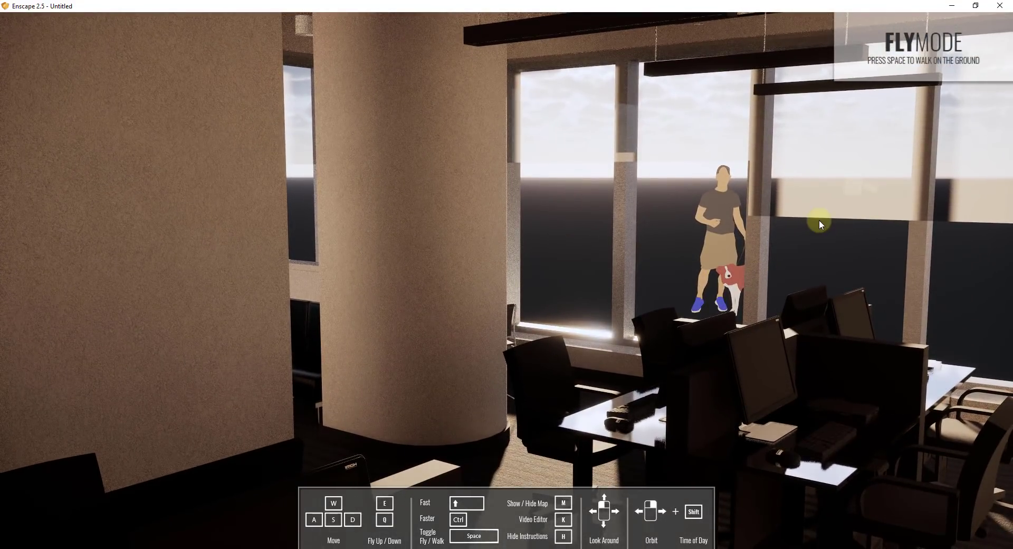